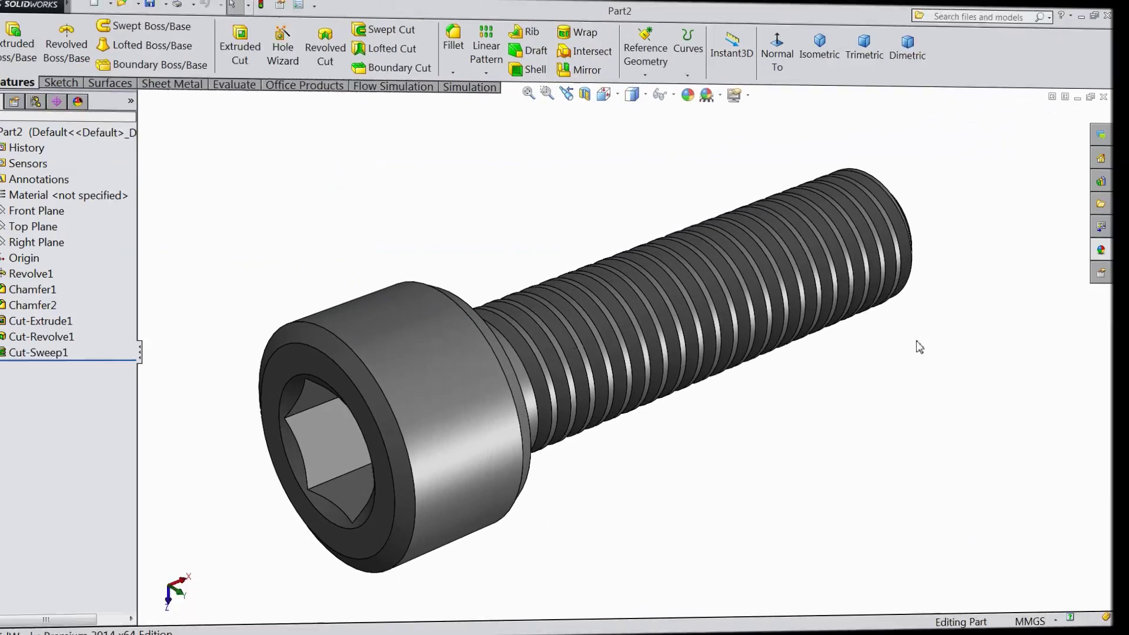
Orbit the finished screw in Part2, then minimize Part2 and maximize the empty Part1
{"action": "middle_click_drag", "start_coordinate": [858, 335], "coordinate": [729, 386]}
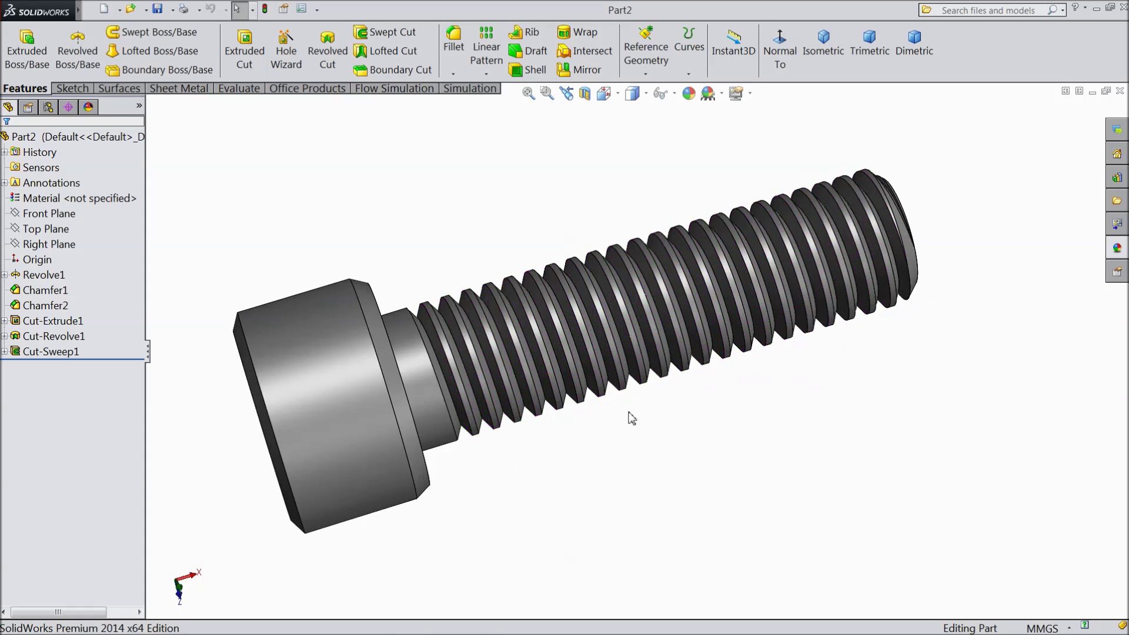
{"action": "middle_click_drag", "start_coordinate": [630, 417], "coordinate": [653, 405]}
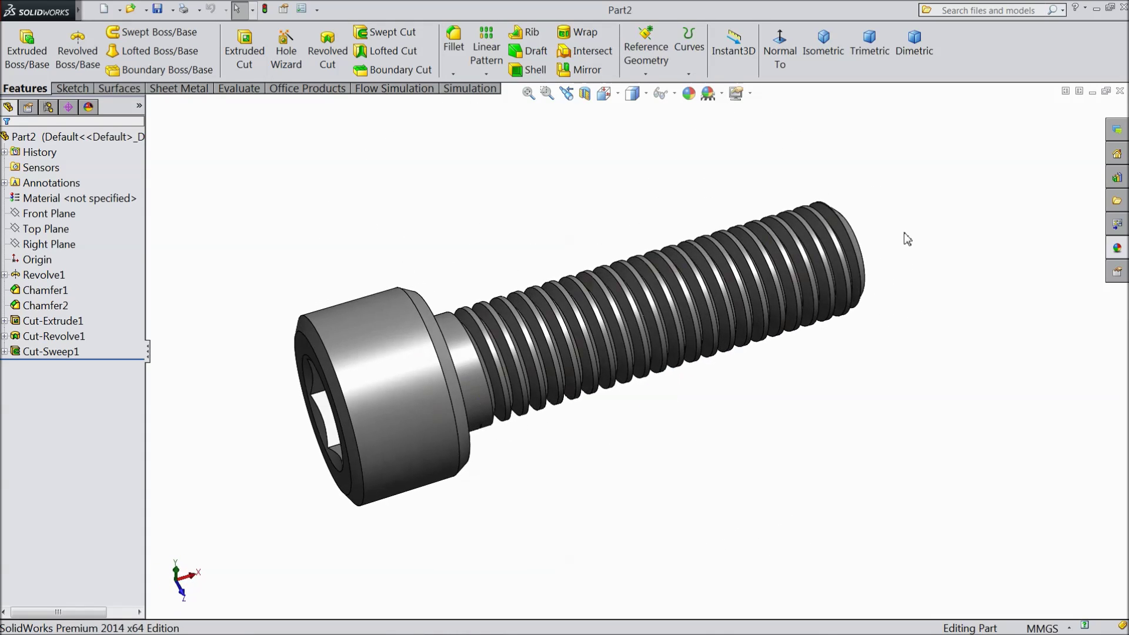
{"action": "left_click", "coordinate": [1091, 92]}
{"action": "left_click", "coordinate": [1044, 96]}
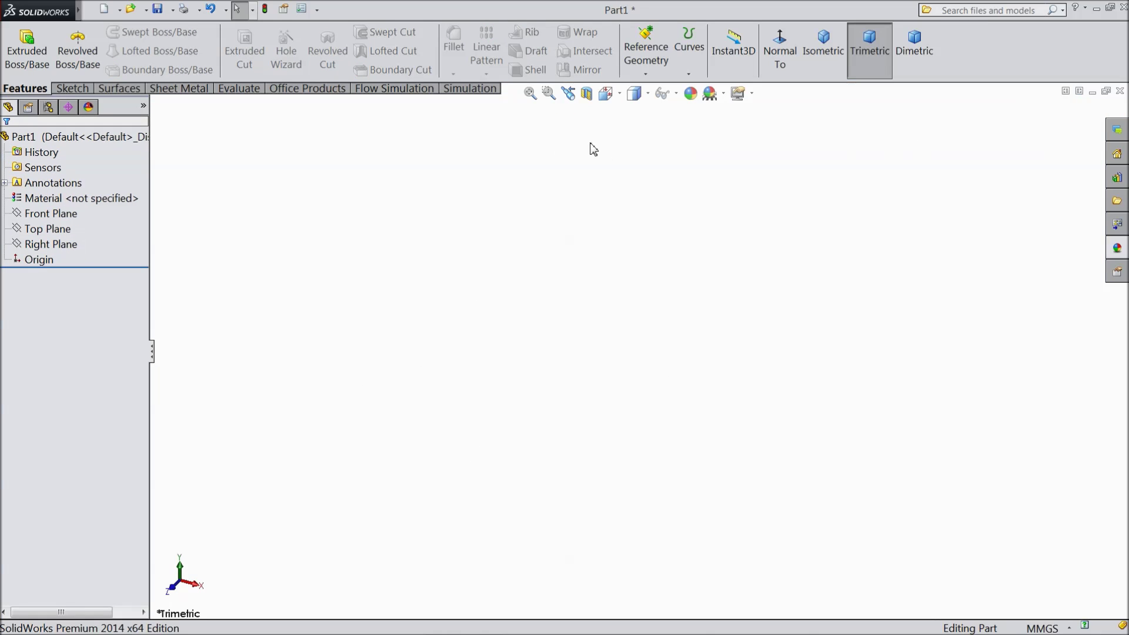
On the Right Plane, sketch a horizontal centerline about 147 mm long from the origin
{"action": "left_click", "coordinate": [65, 241]}
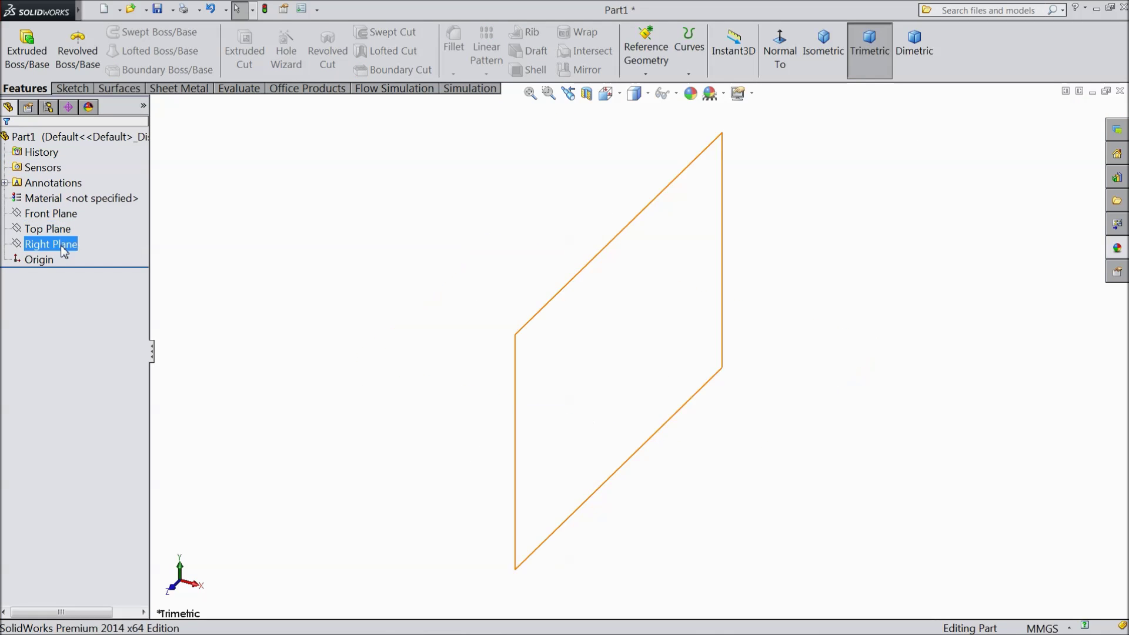
{"action": "left_click", "coordinate": [69, 230]}
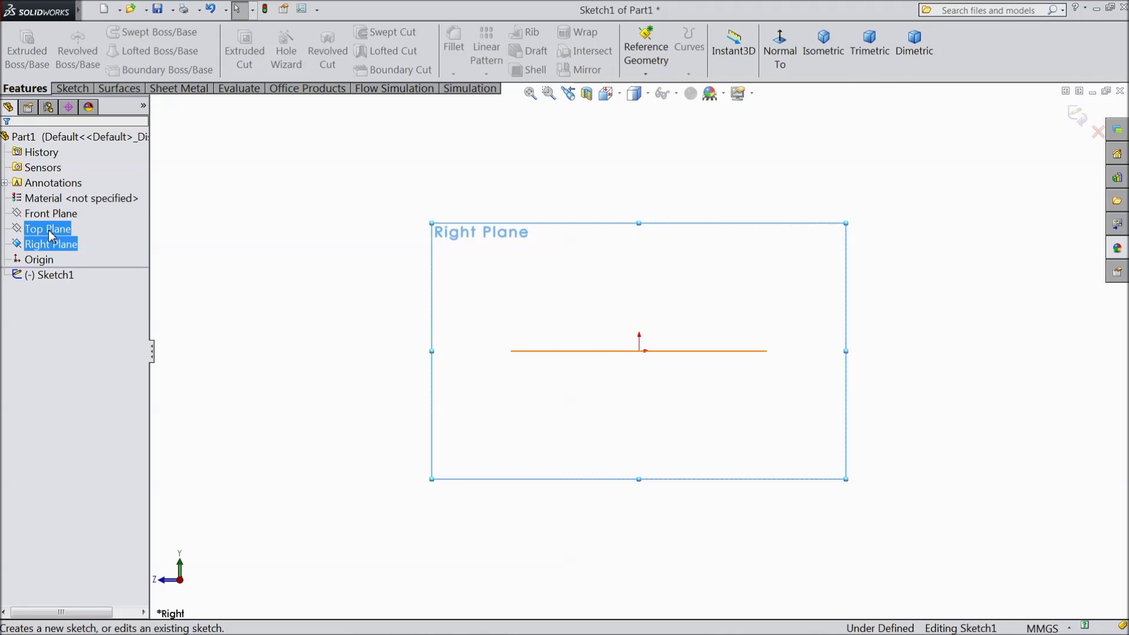
{"action": "left_click", "coordinate": [74, 89]}
{"action": "left_click", "coordinate": [114, 32]}
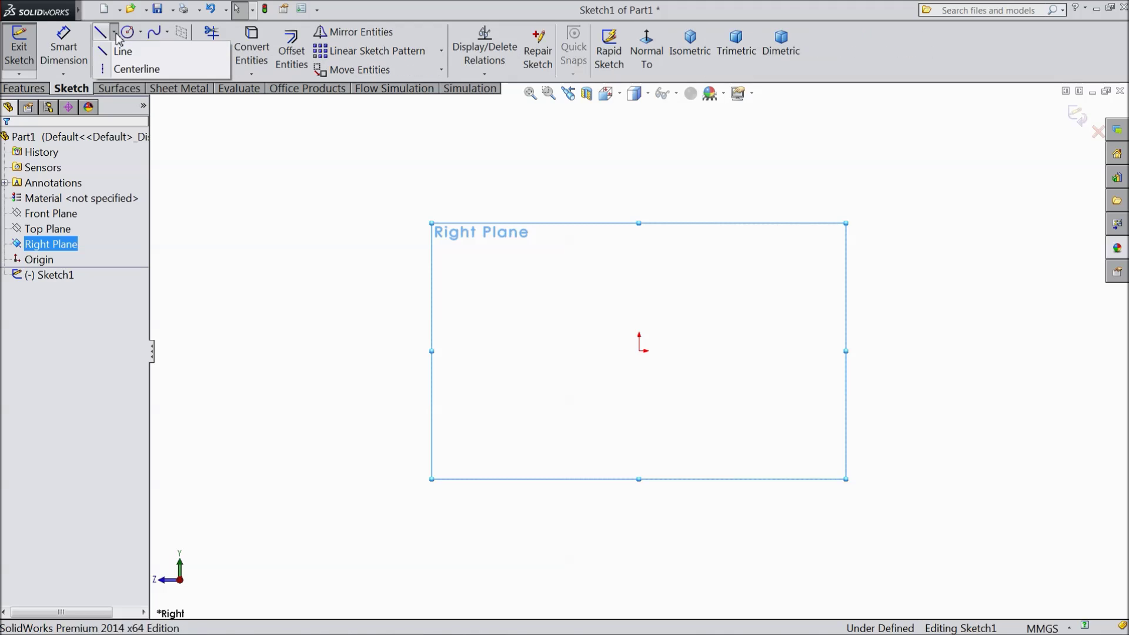
{"action": "left_click", "coordinate": [125, 65]}
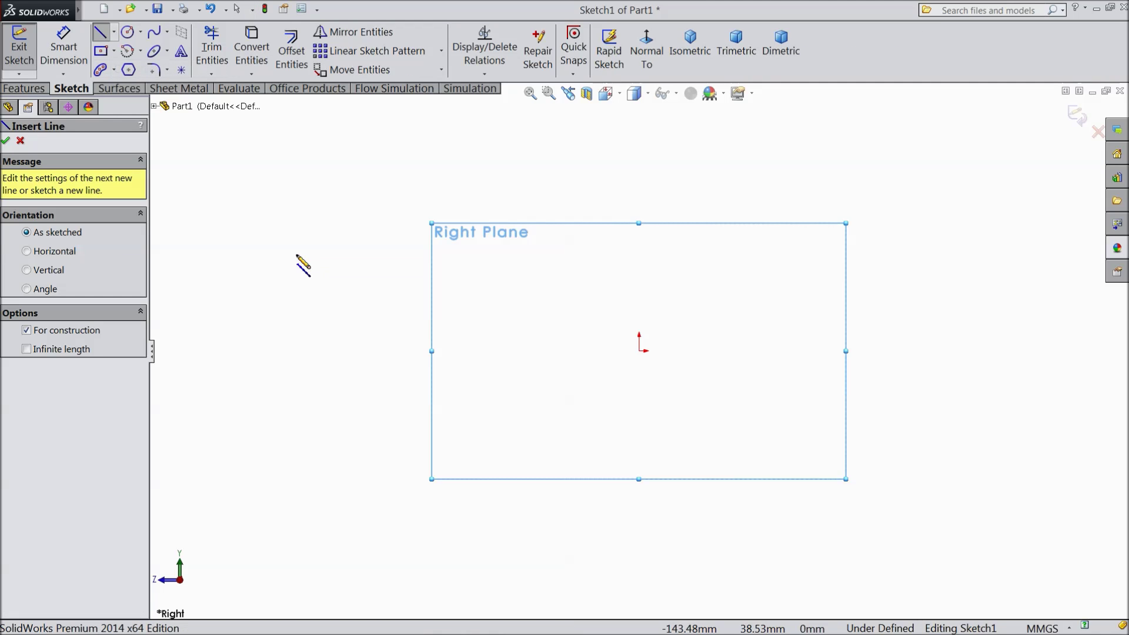
{"action": "left_click", "coordinate": [639, 351]}
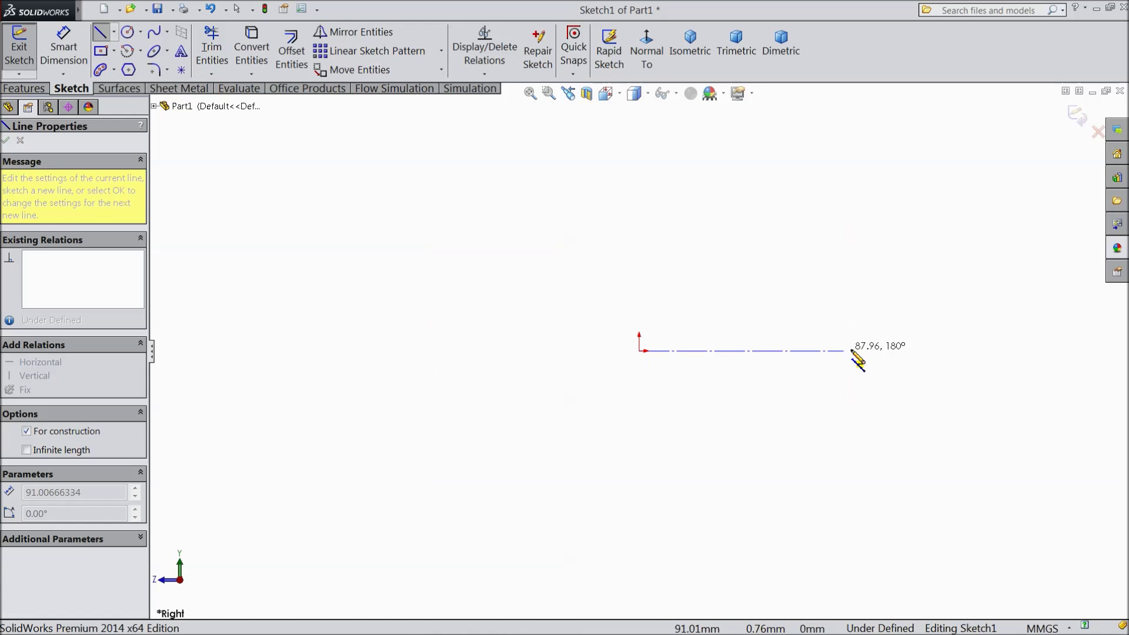
{"action": "left_click", "coordinate": [982, 351]}
{"action": "right_click", "coordinate": [983, 351]}
{"action": "left_click", "coordinate": [1003, 116]}
{"action": "scroll", "coordinate": [915, 416], "scroll_direction": "down", "scroll_amount": 5}
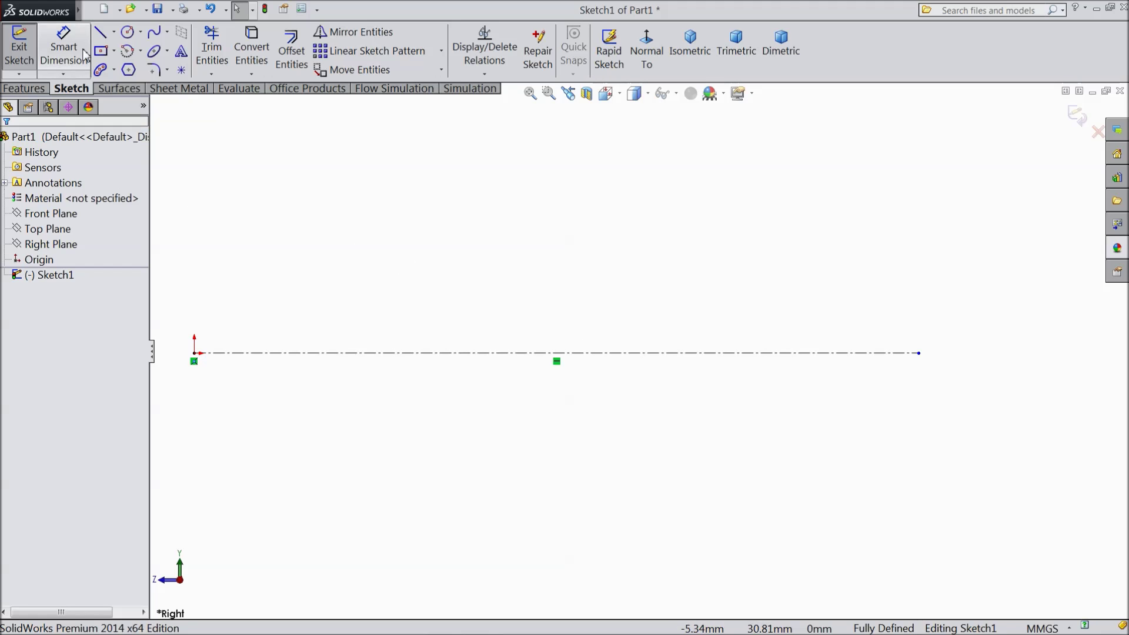
Draw the head outline from the origin: front face, two chamfered corners and flat top
{"action": "left_click", "coordinate": [100, 32]}
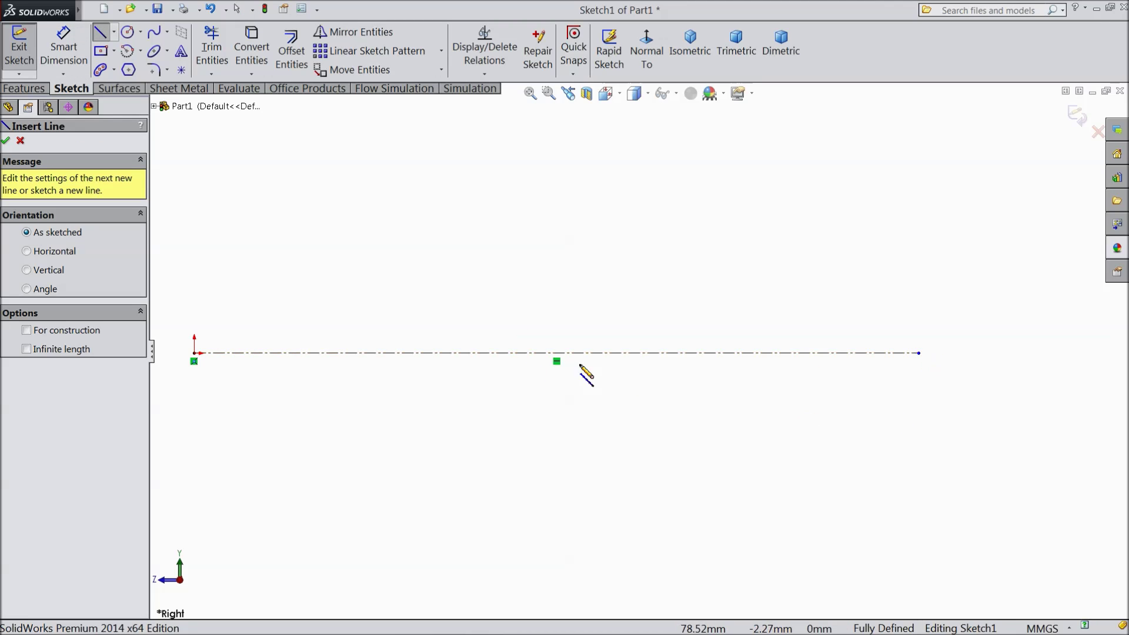
{"action": "left_click", "coordinate": [194, 353]}
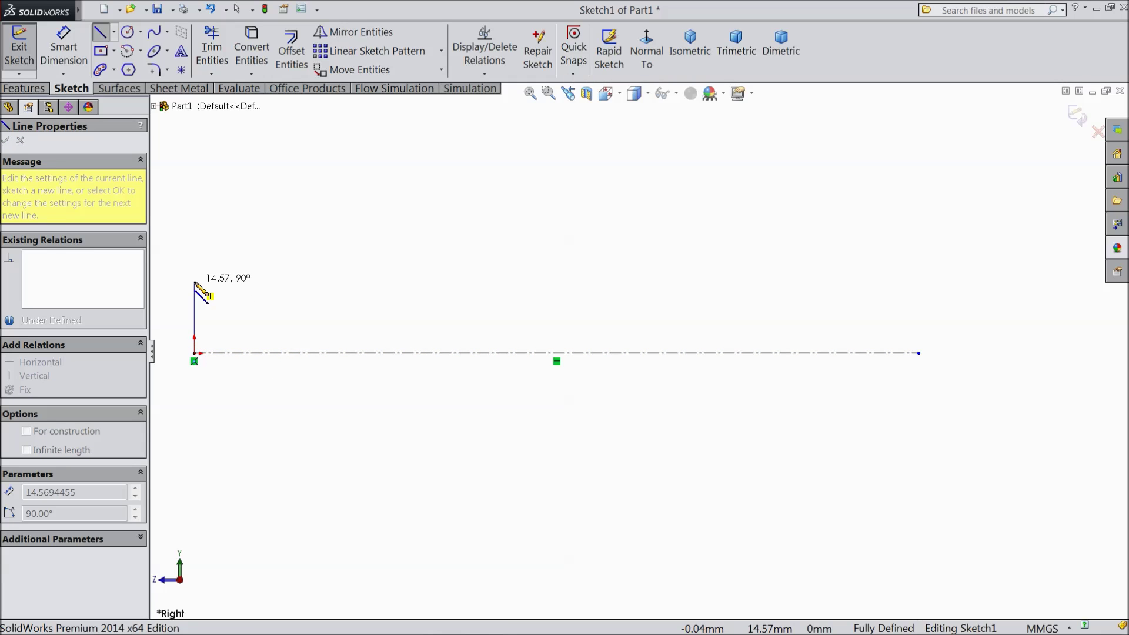
{"action": "left_click", "coordinate": [194, 282]}
{"action": "left_click", "coordinate": [203, 268]}
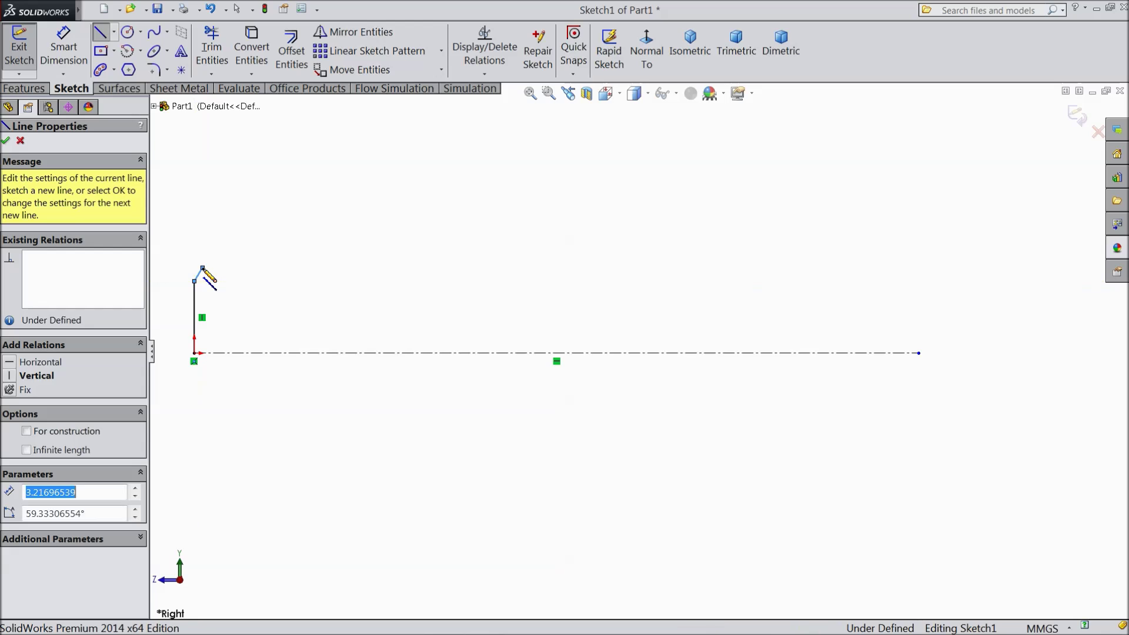
{"action": "left_click", "coordinate": [289, 268]}
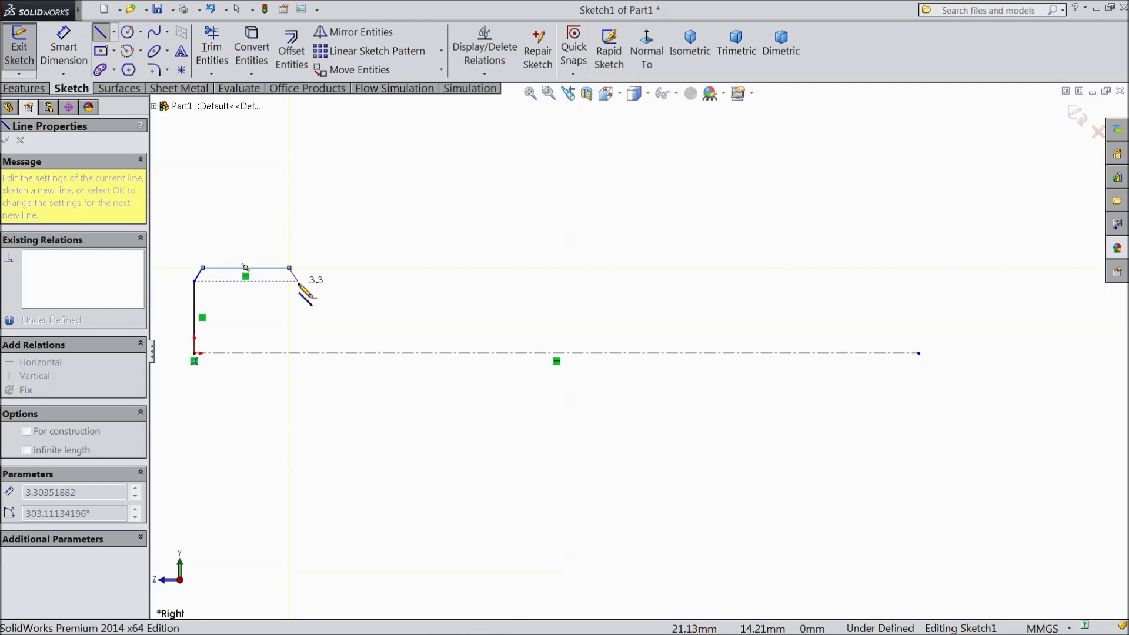
{"action": "left_click", "coordinate": [298, 282]}
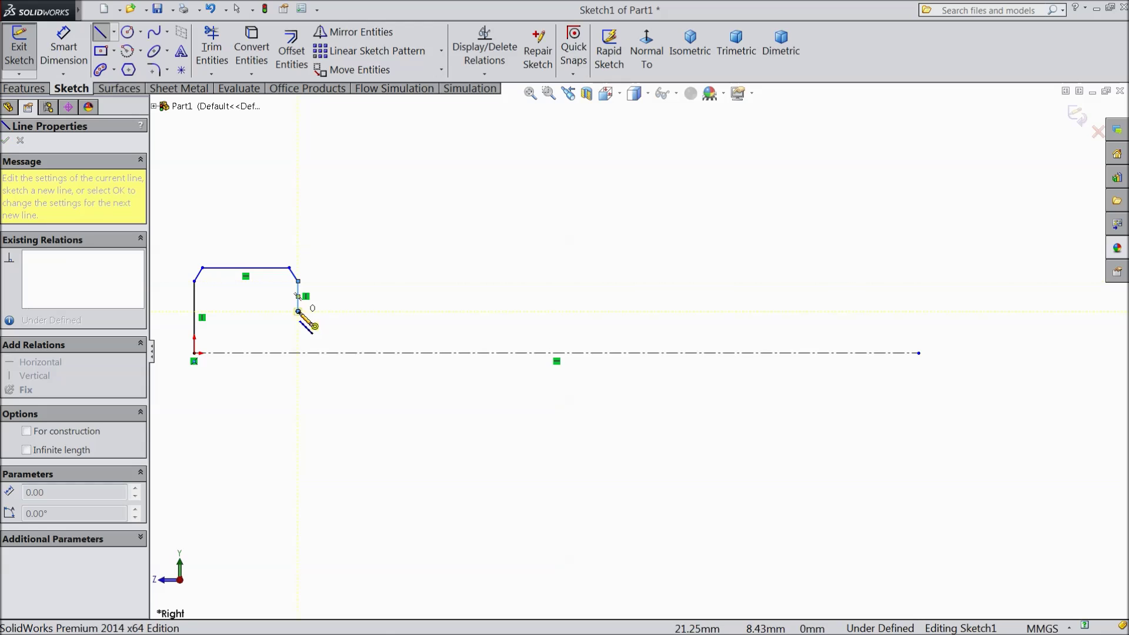
Step the head's back face down and run the shank to the centerline's end, closing the profile
{"action": "left_click", "coordinate": [298, 311]}
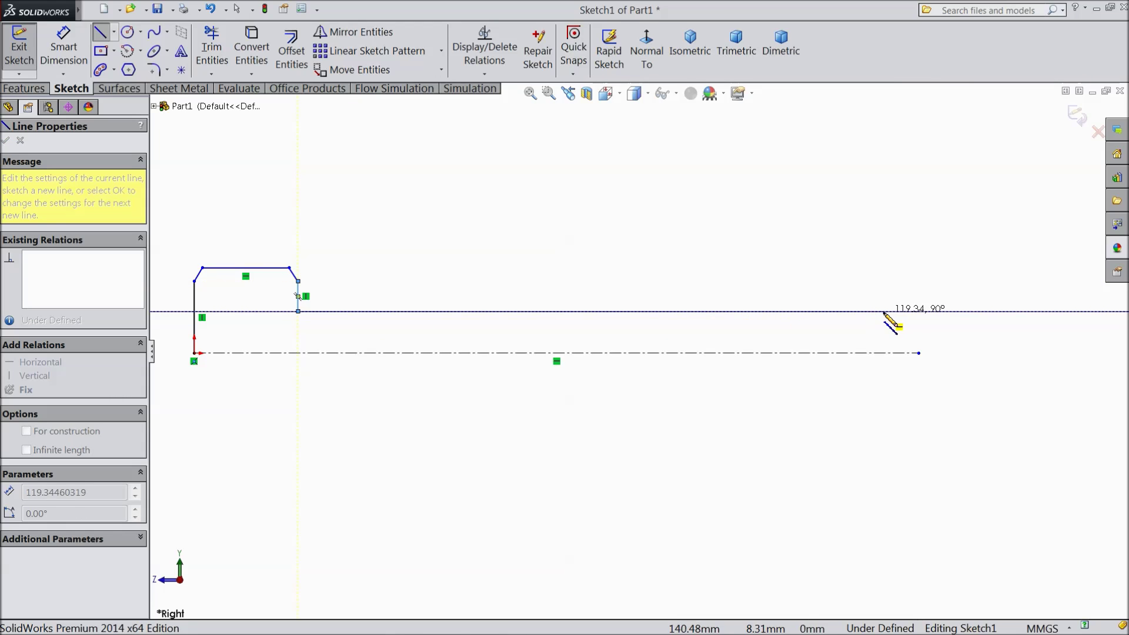
{"action": "left_click", "coordinate": [918, 311]}
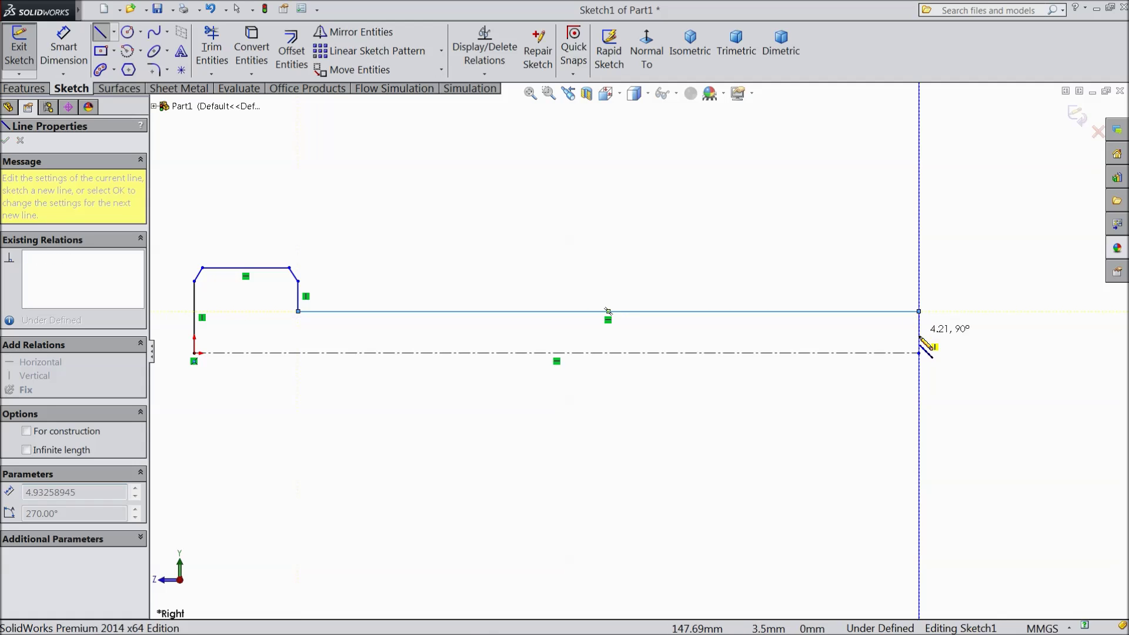
{"action": "left_click", "coordinate": [918, 353]}
{"action": "right_click", "coordinate": [952, 297]}
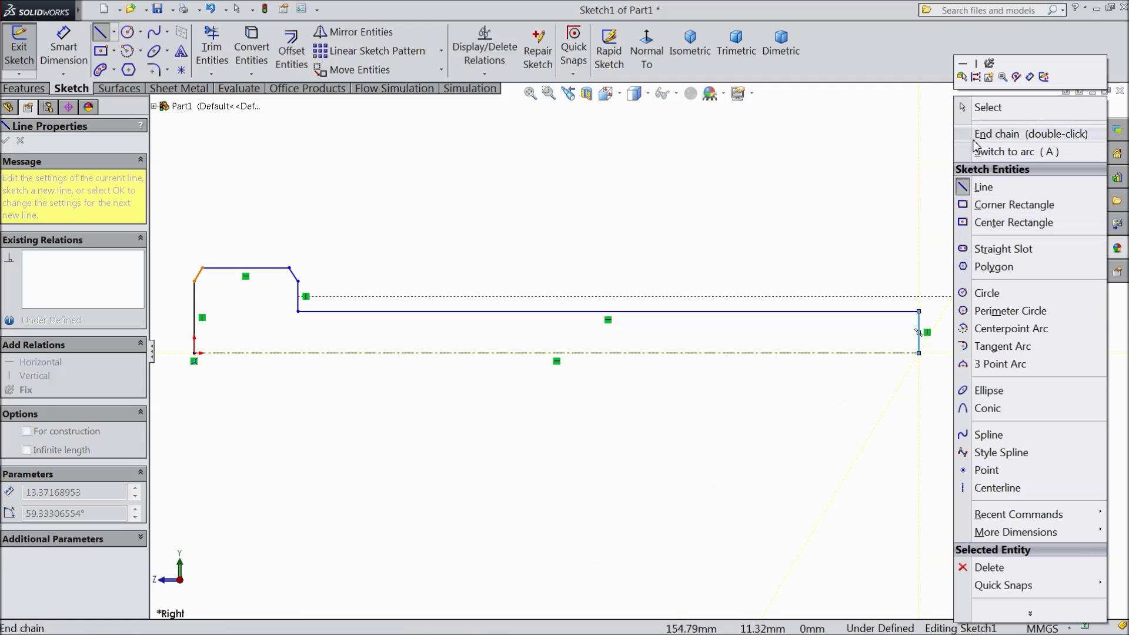
{"action": "left_click", "coordinate": [980, 108]}
{"action": "scroll", "coordinate": [605, 353], "scroll_direction": "up", "scroll_amount": 1}
{"action": "scroll", "coordinate": [392, 357], "scroll_direction": "down", "scroll_amount": 1}
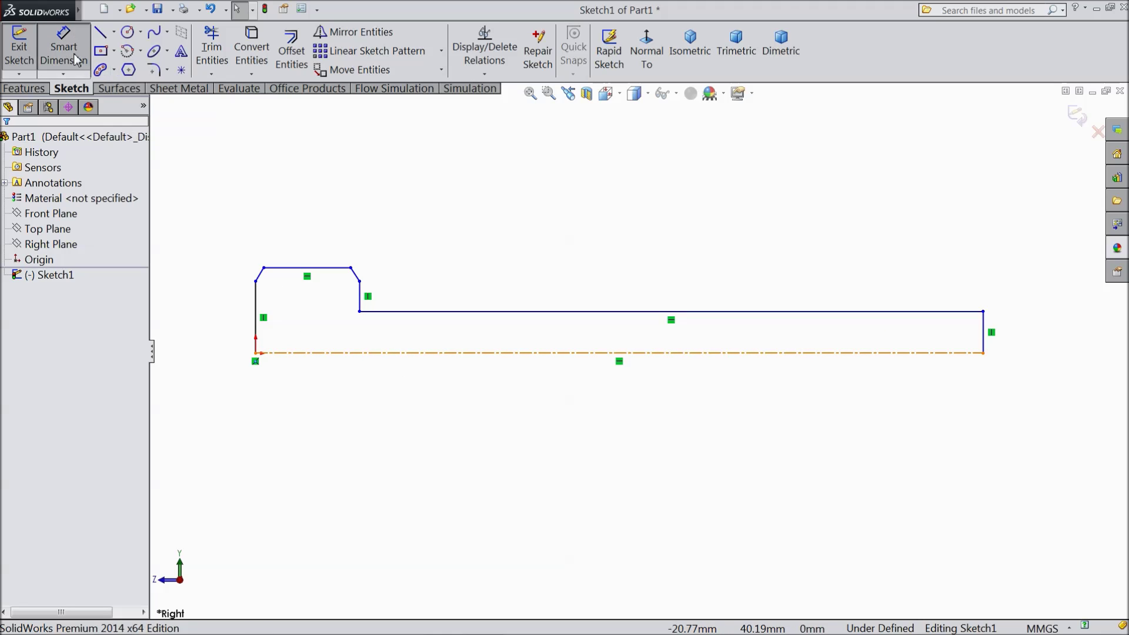
Dimension the shank end to 4 mm height and the shank length to 30 mm
{"action": "left_click", "coordinate": [982, 338]}
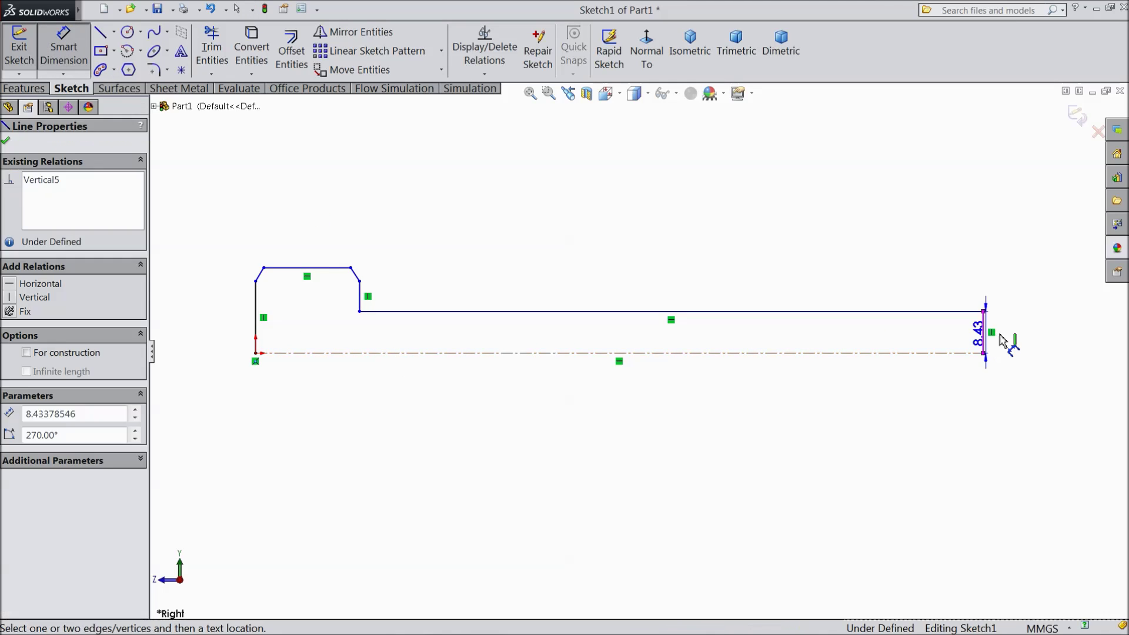
{"action": "left_click", "coordinate": [1040, 328]}
{"action": "type", "text": "4"}
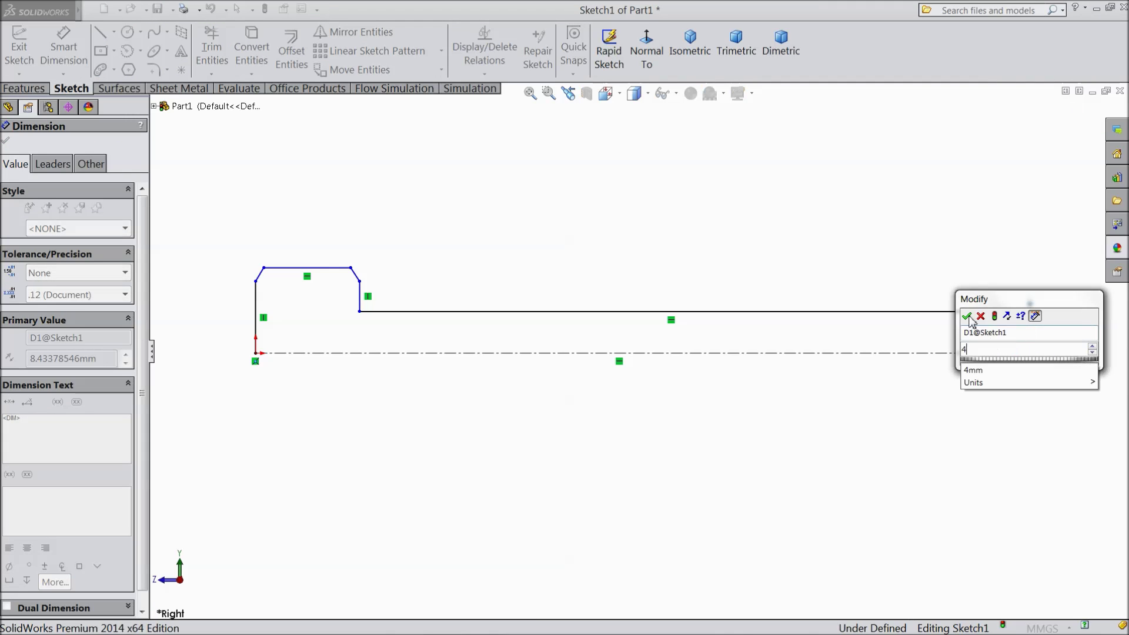
{"action": "key", "text": "Return"}
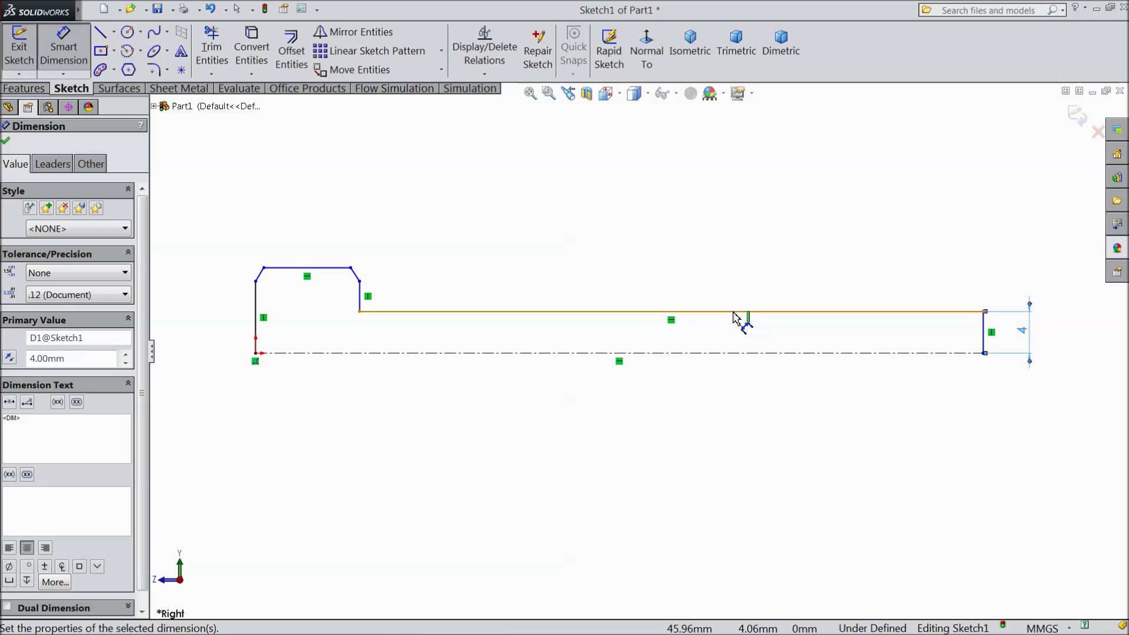
{"action": "left_click", "coordinate": [736, 317]}
{"action": "left_click", "coordinate": [682, 207]}
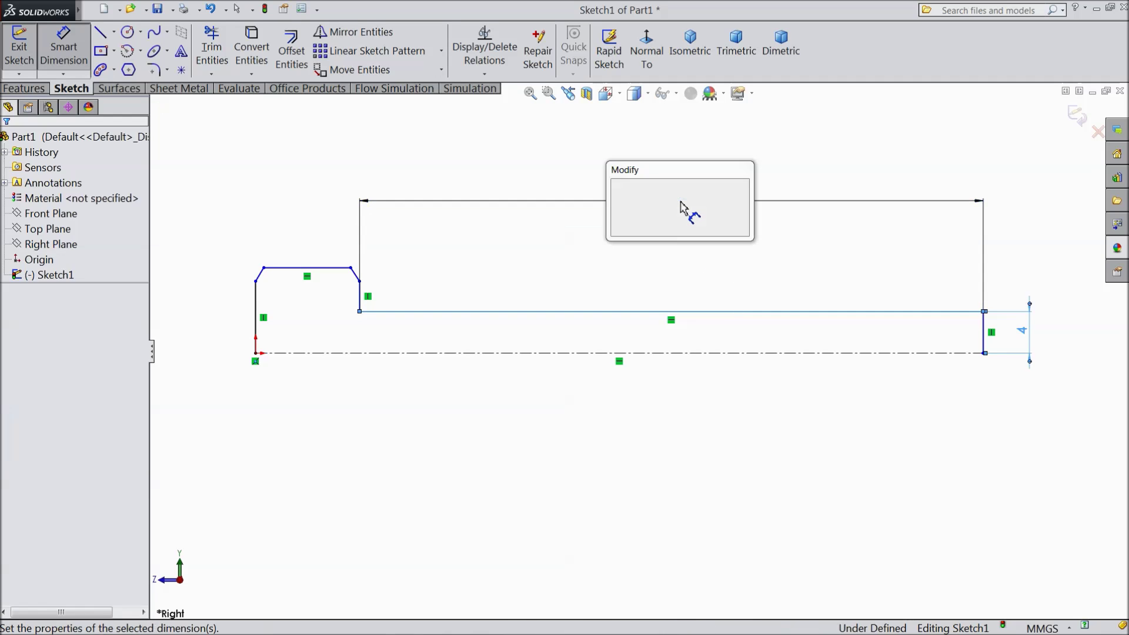
{"action": "type", "text": "30"}
{"action": "left_click", "coordinate": [617, 187]}
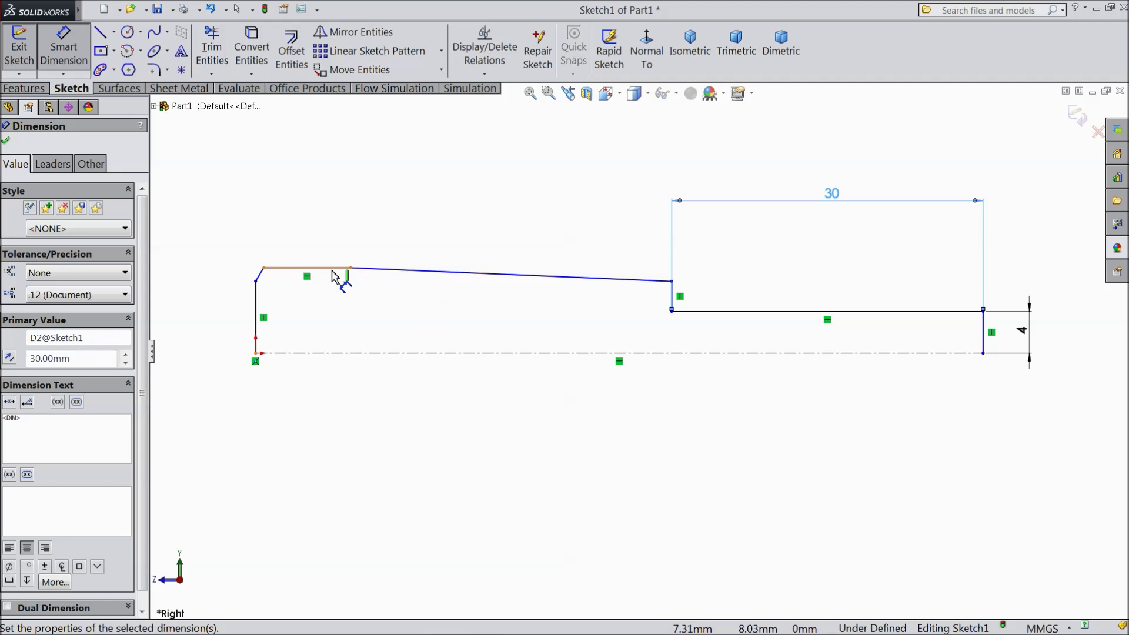
Dimension the head length between its front and back faces to 8 mm
{"action": "left_click", "coordinate": [255, 303]}
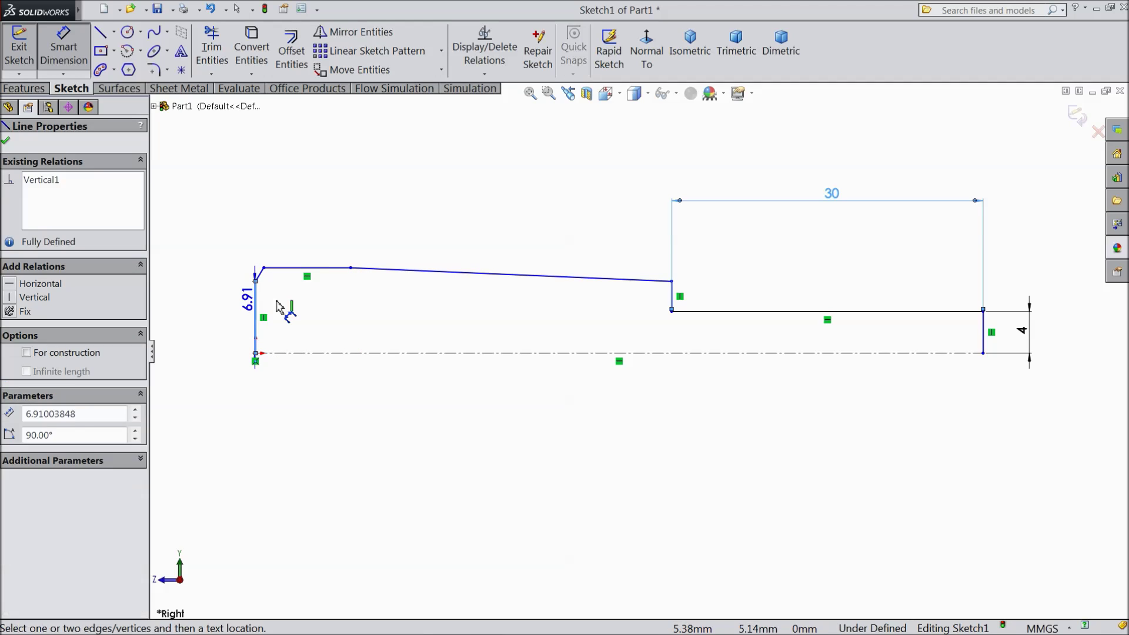
{"action": "left_click", "coordinate": [672, 297]}
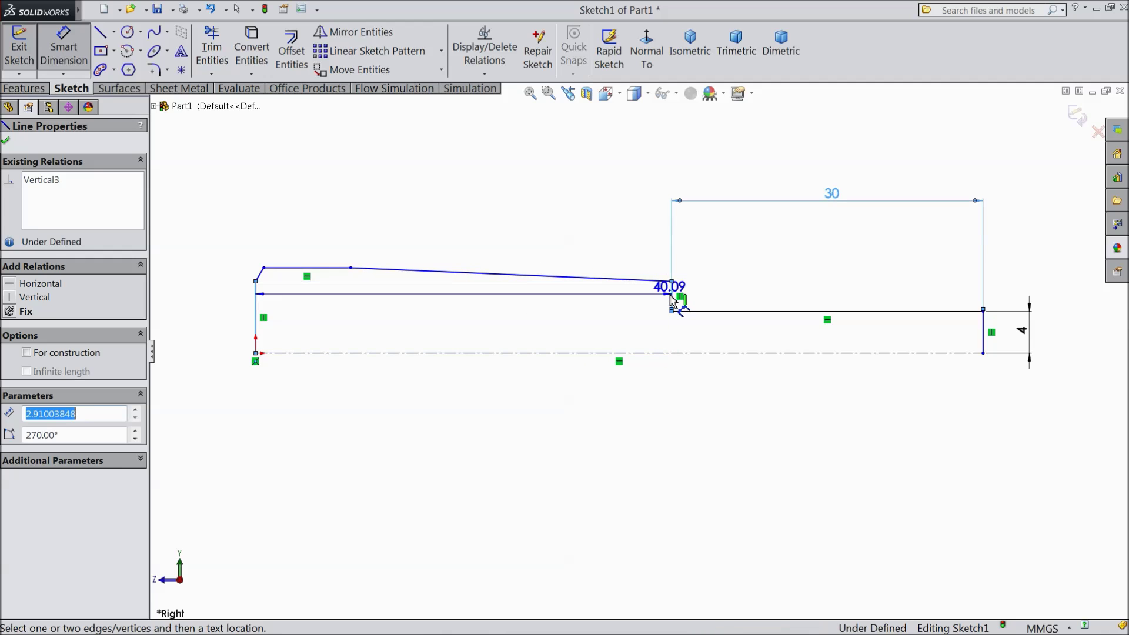
{"action": "left_click", "coordinate": [481, 205]}
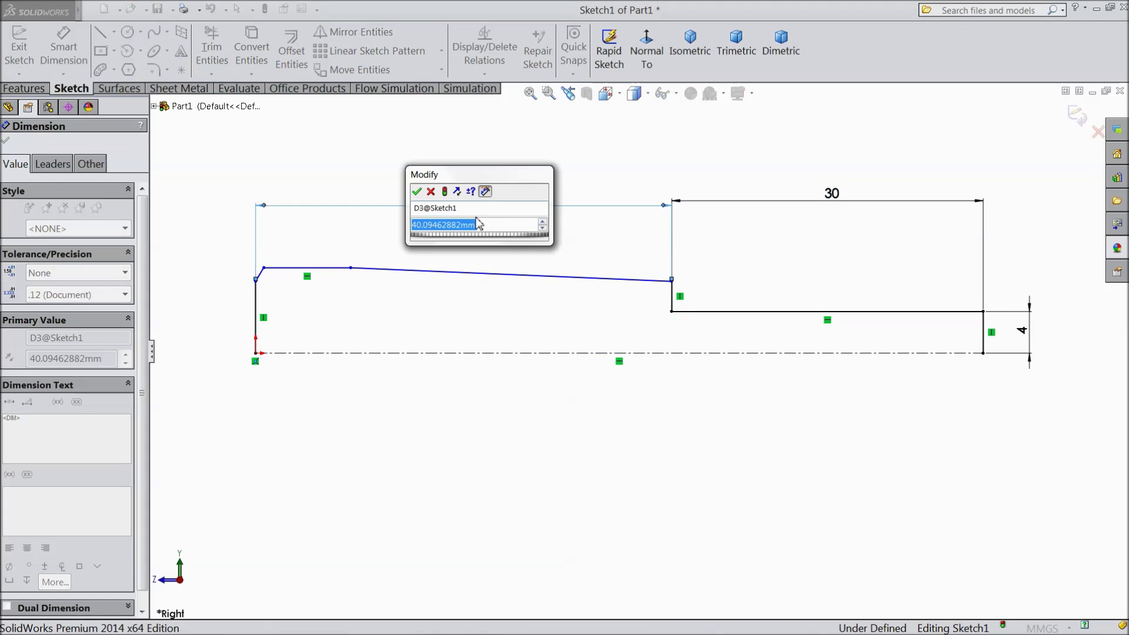
{"action": "type", "text": "8"}
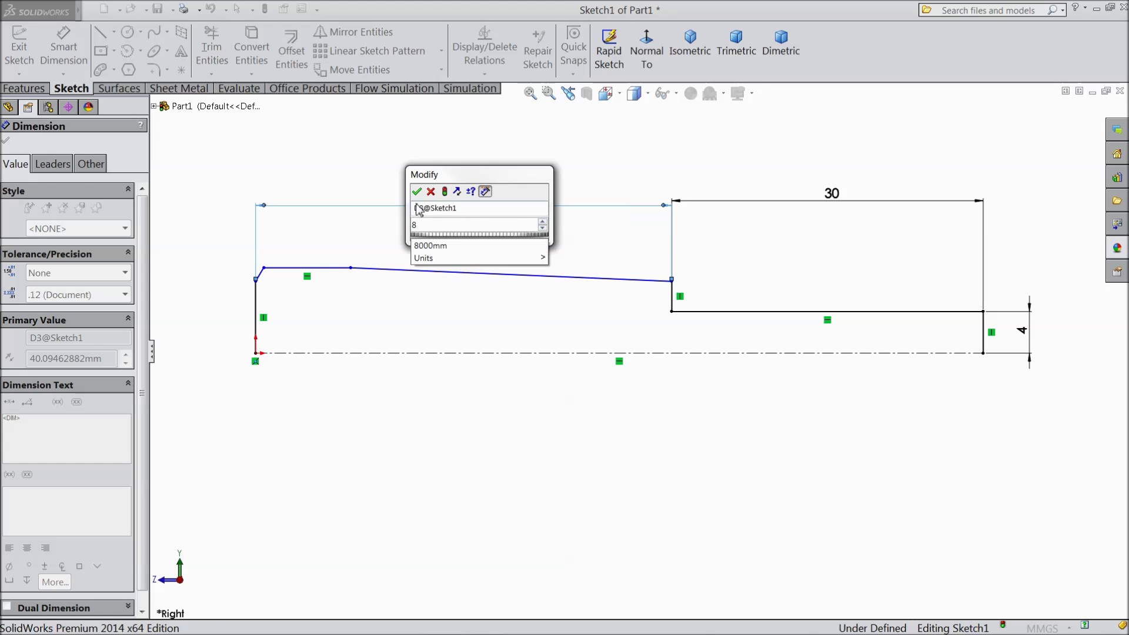
{"action": "left_click", "coordinate": [417, 191]}
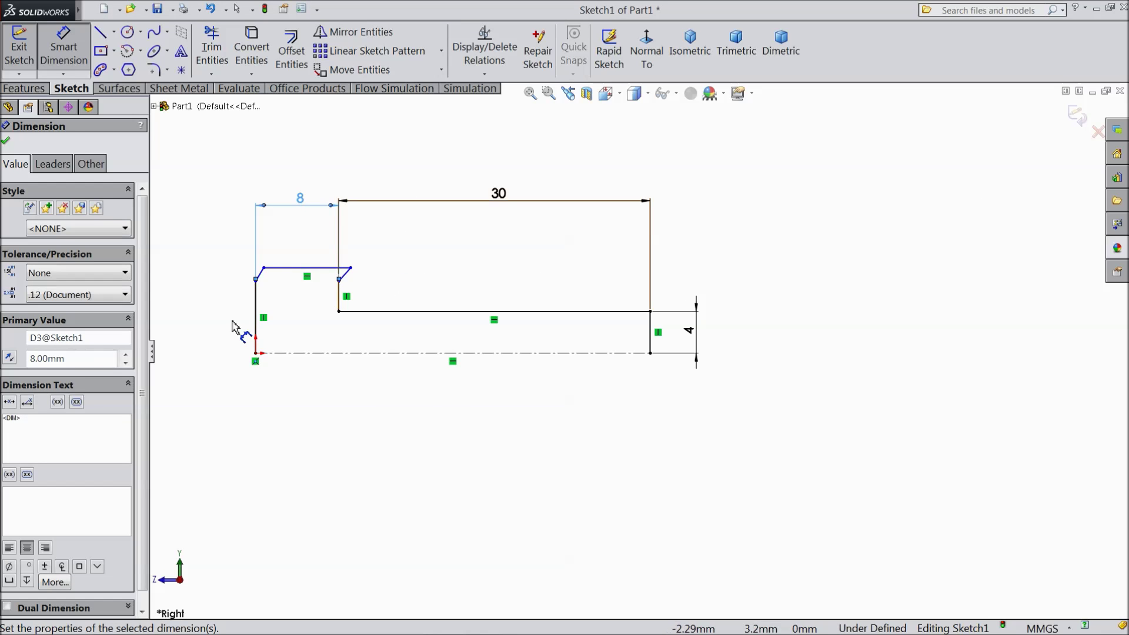
{"action": "scroll", "coordinate": [253, 321], "scroll_direction": "down", "scroll_amount": 3}
{"action": "scroll", "coordinate": [574, 322], "scroll_direction": "up", "scroll_amount": 1}
{"action": "scroll", "coordinate": [678, 327], "scroll_direction": "down", "scroll_amount": 1}
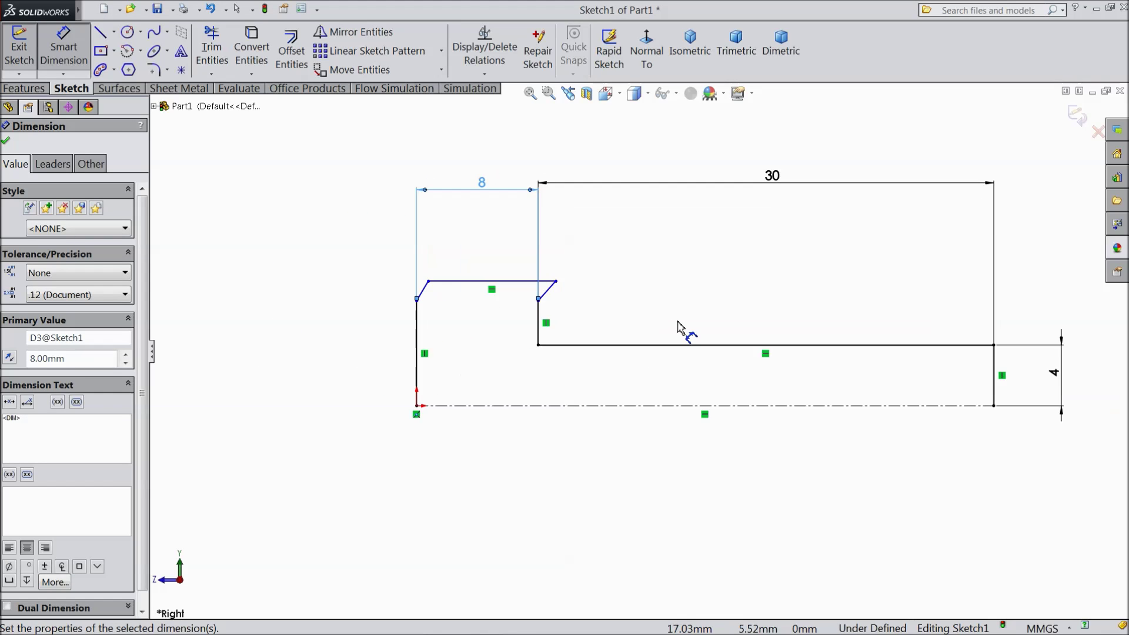
Adjust the left chamfer endpoint and delete an unwanted chamfer length dimension
{"action": "left_click", "coordinate": [6, 140]}
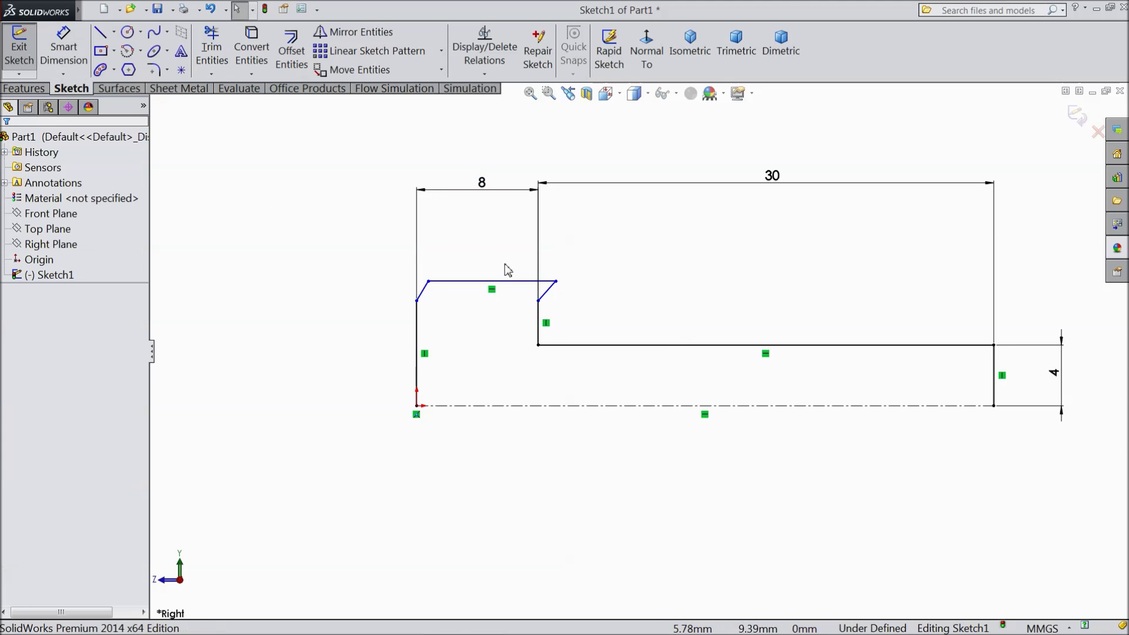
{"action": "scroll", "coordinate": [504, 266], "scroll_direction": "down", "scroll_amount": 1}
{"action": "left_click_drag", "start_coordinate": [573, 289], "coordinate": [533, 286]}
{"action": "key", "text": "d"}
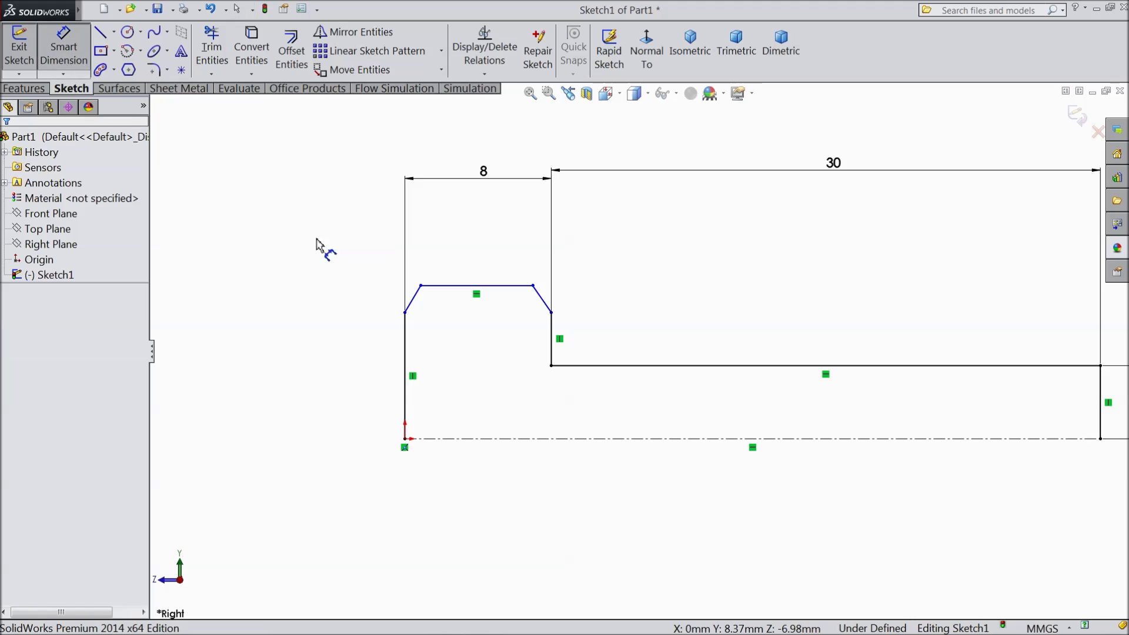
{"action": "left_click", "coordinate": [413, 305]}
{"action": "left_click", "coordinate": [417, 299]}
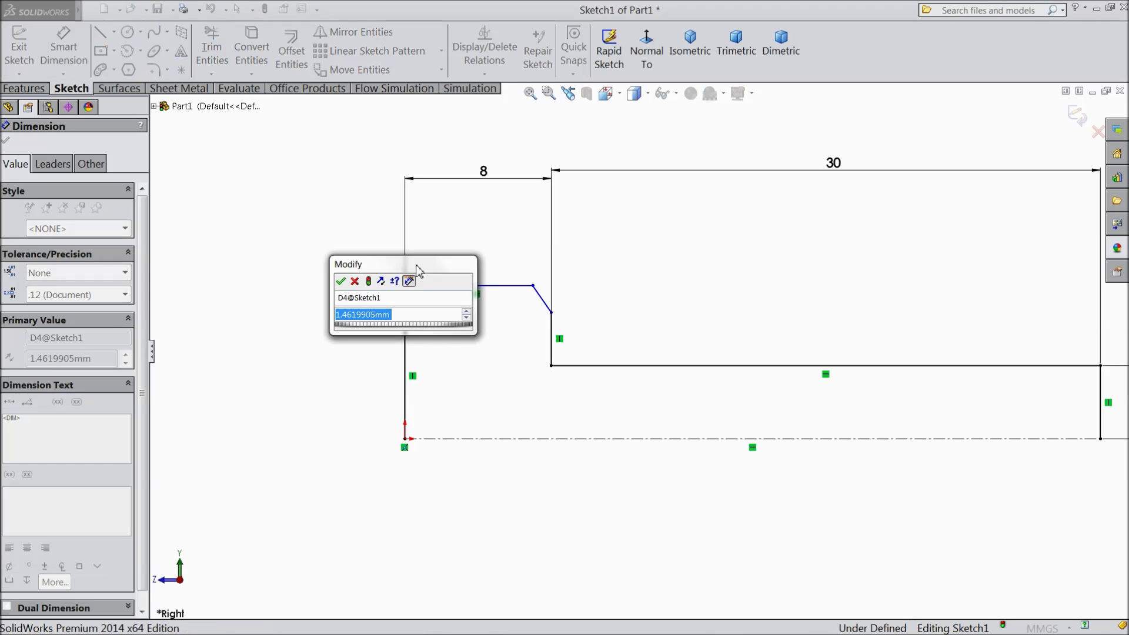
{"action": "left_click", "coordinate": [340, 281]}
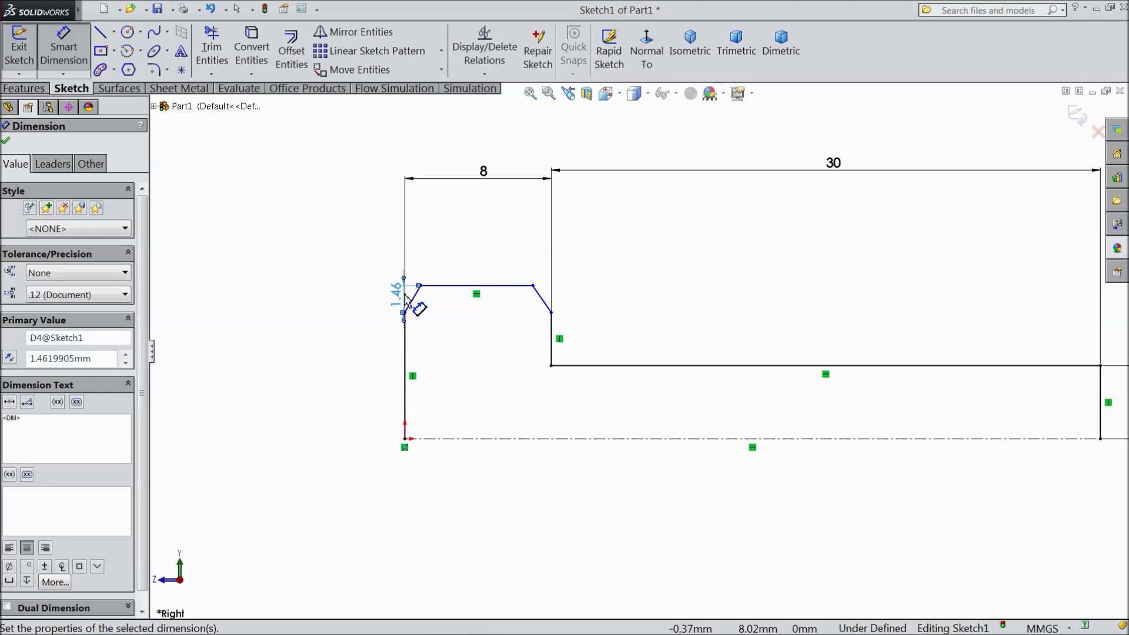
{"action": "key", "text": "Delete"}
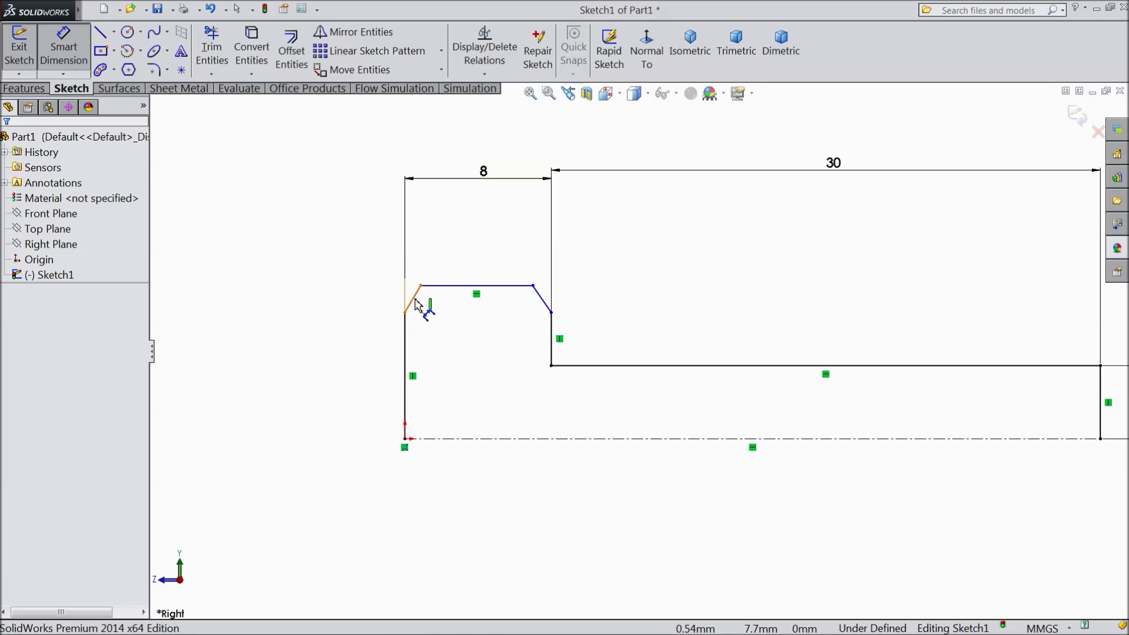
Set both chamfer lines to 30° from their adjacent vertical faces
{"action": "left_click", "coordinate": [415, 304]}
{"action": "left_click", "coordinate": [406, 324]}
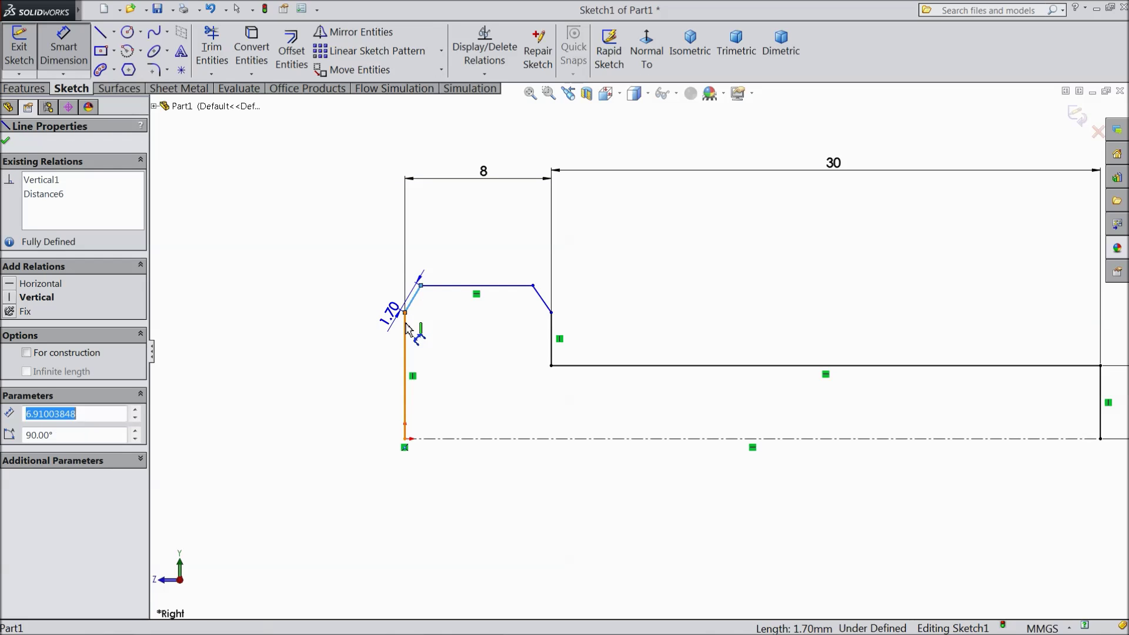
{"action": "left_click", "coordinate": [405, 267]}
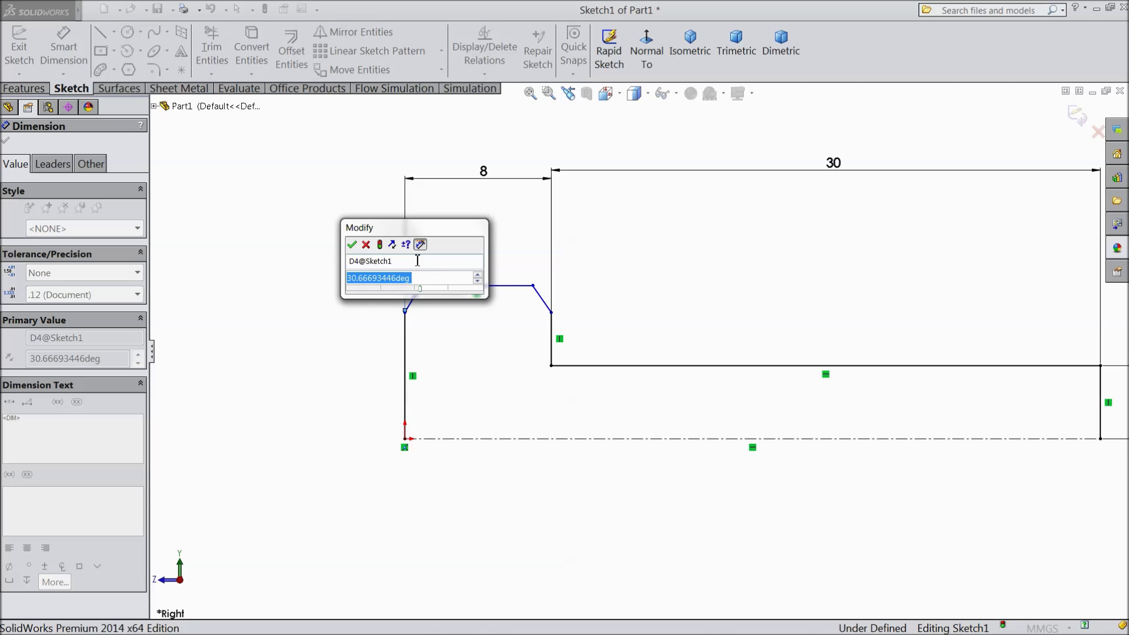
{"action": "type", "text": "60"}
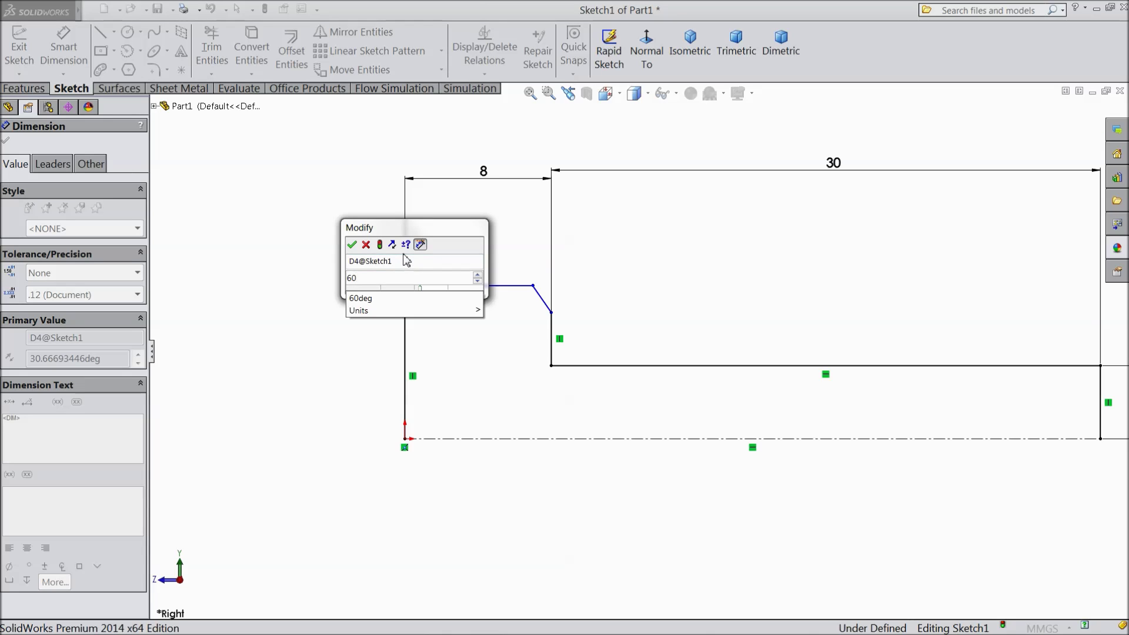
{"action": "key", "text": "BackSpace"}
{"action": "type", "text": "30"}
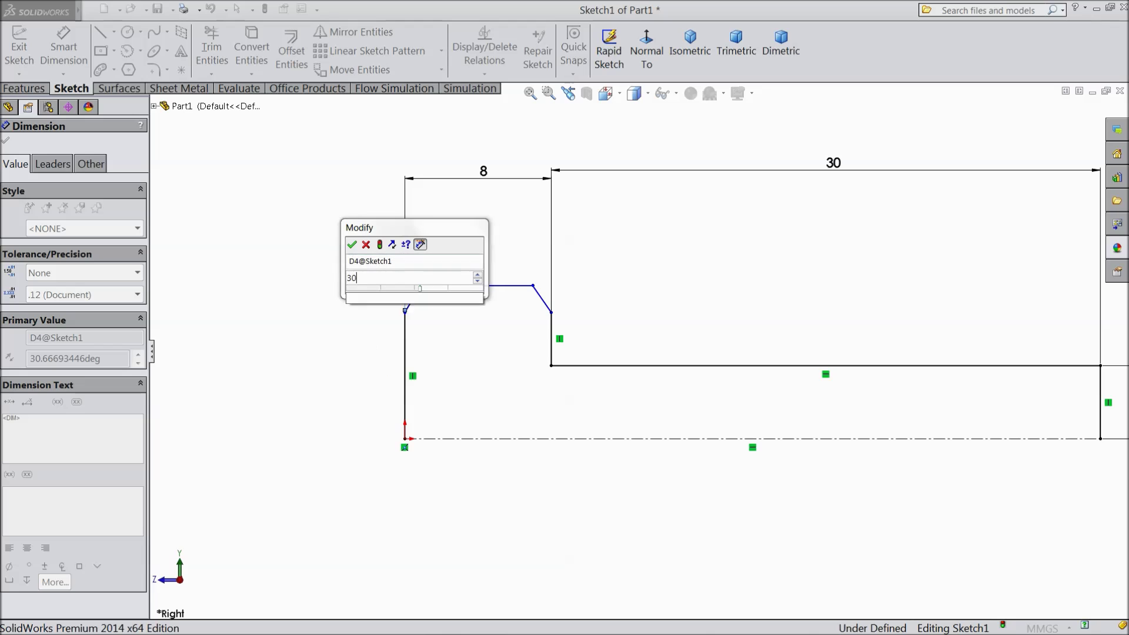
{"action": "left_click", "coordinate": [352, 245]}
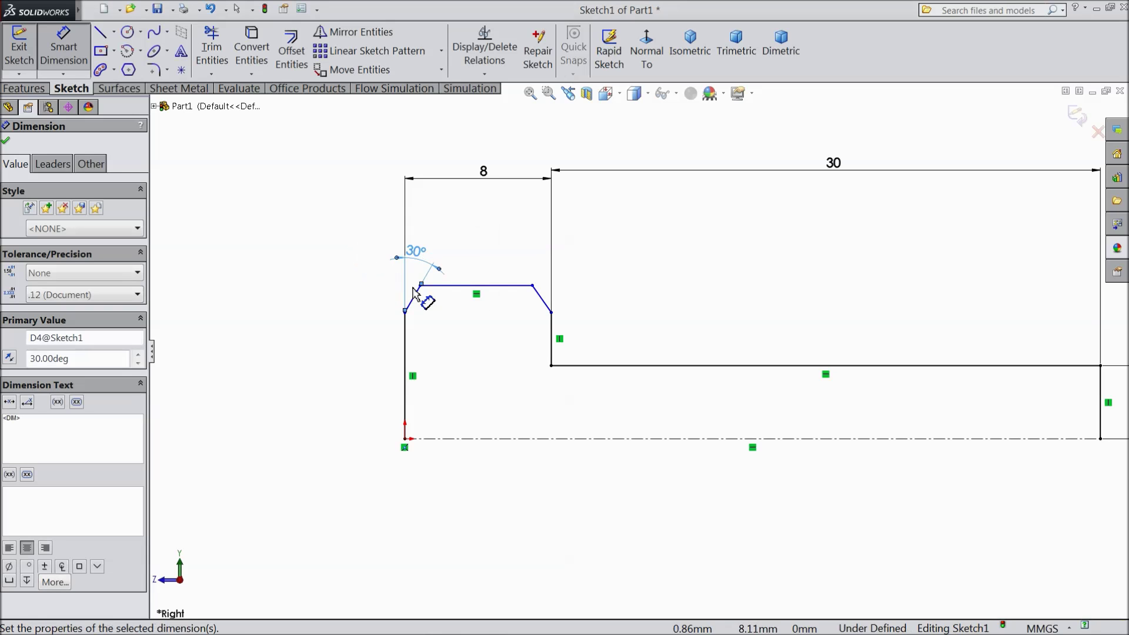
{"action": "left_click", "coordinate": [543, 300]}
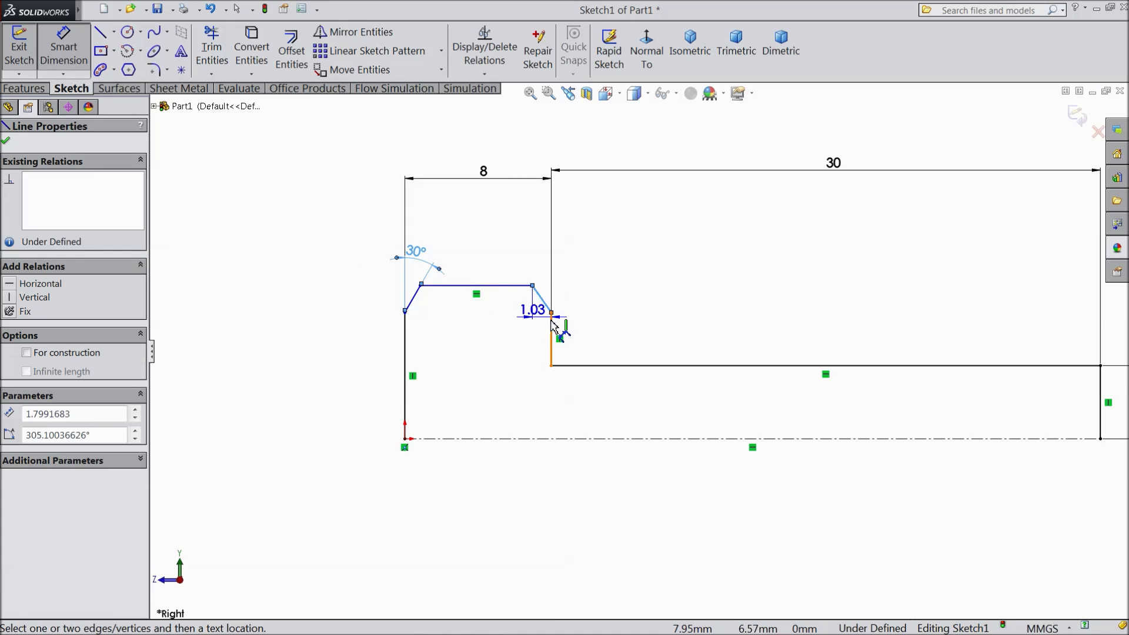
{"action": "left_click", "coordinate": [552, 326]}
{"action": "left_click", "coordinate": [532, 271]}
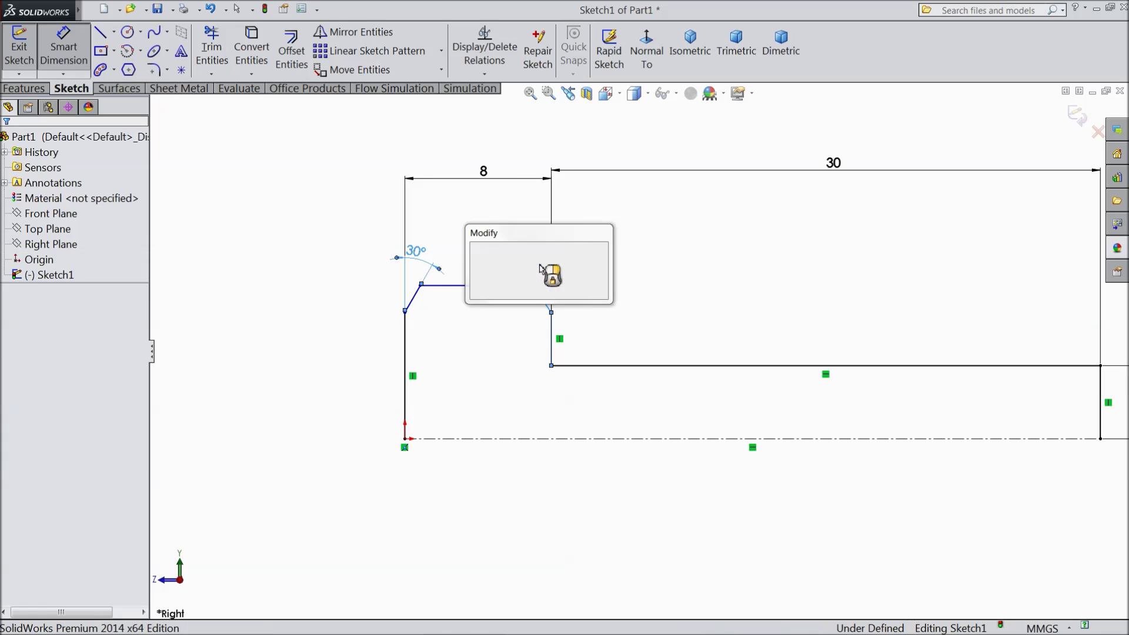
{"action": "type", "text": "30"}
{"action": "left_click", "coordinate": [476, 250]}
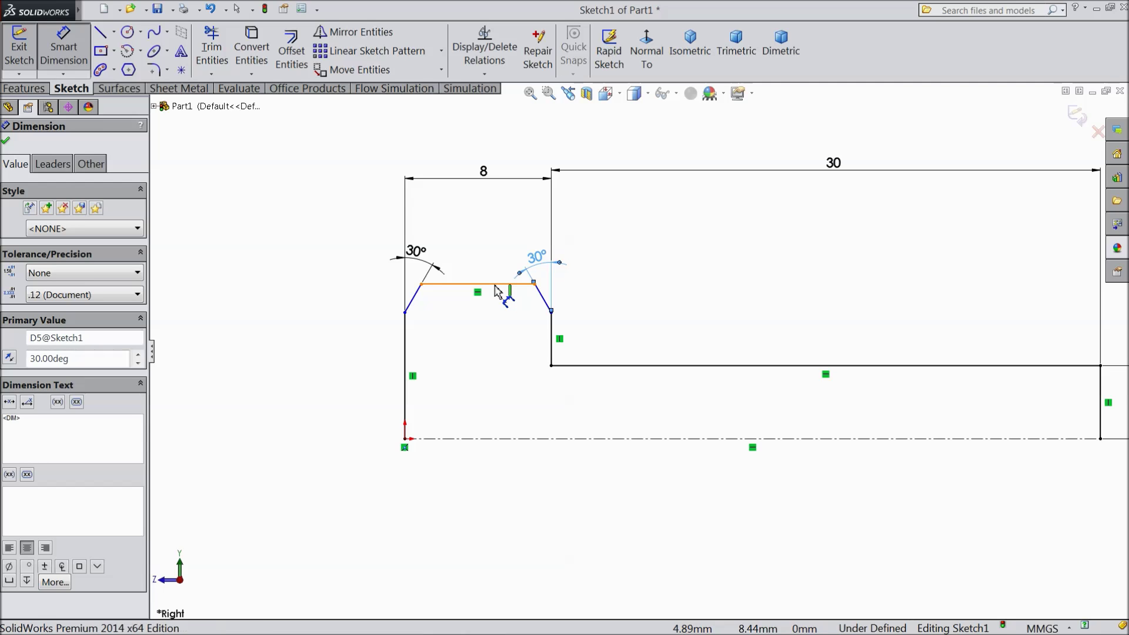
Dimension the head's top edge 6.50 mm above the centreline
{"action": "left_click", "coordinate": [499, 284]}
{"action": "left_click", "coordinate": [495, 439]}
{"action": "left_click", "coordinate": [376, 379]}
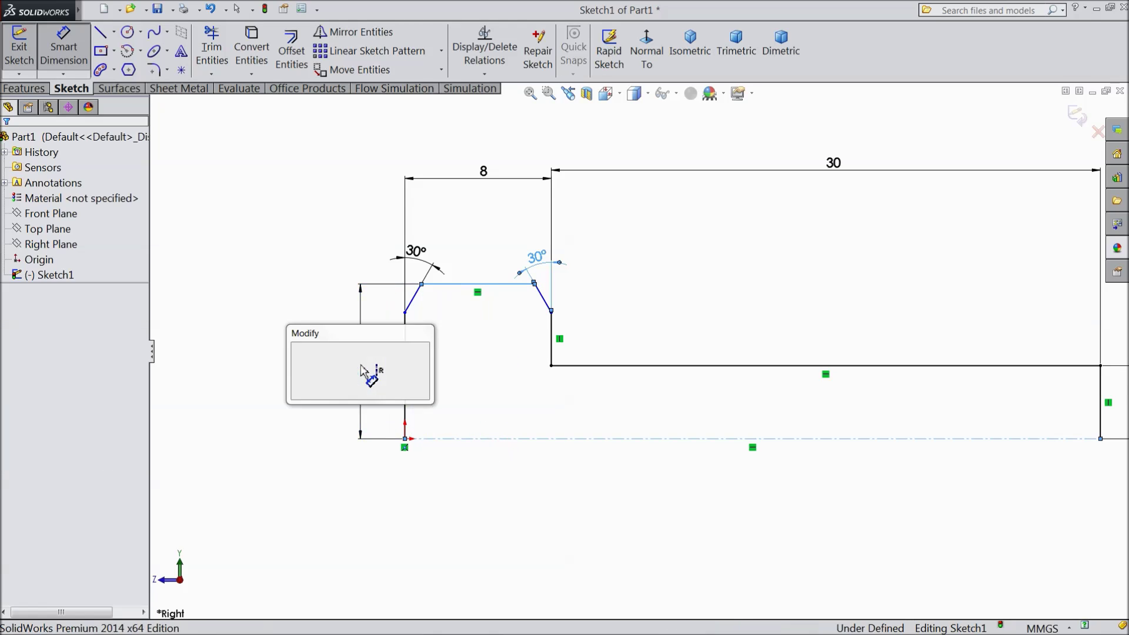
{"action": "type", "text": "6.5"}
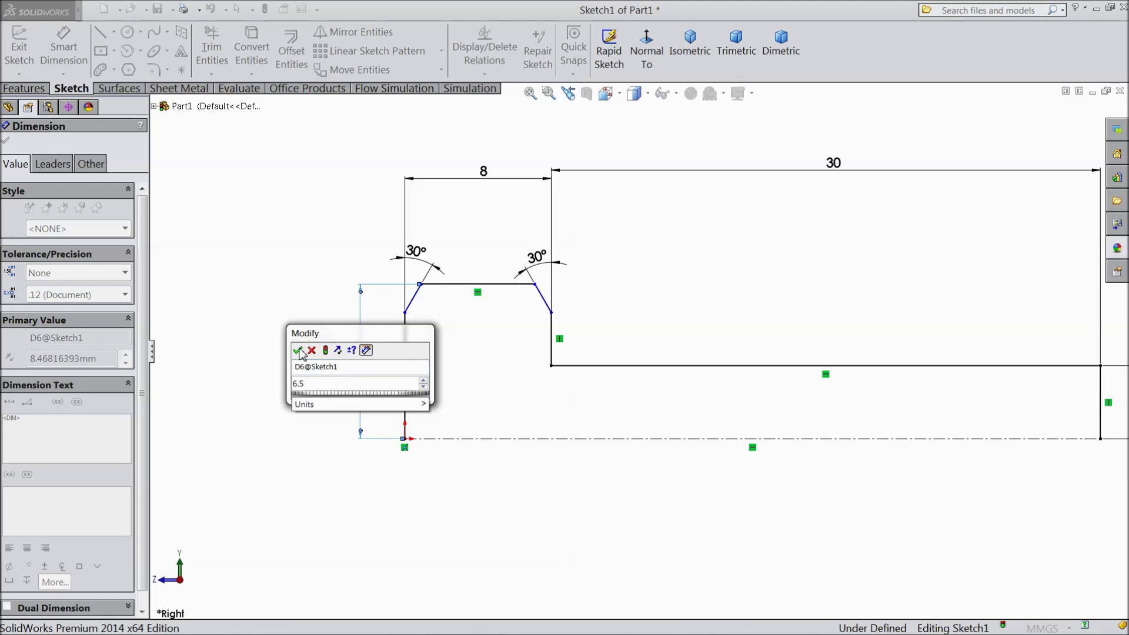
{"action": "left_click", "coordinate": [298, 351]}
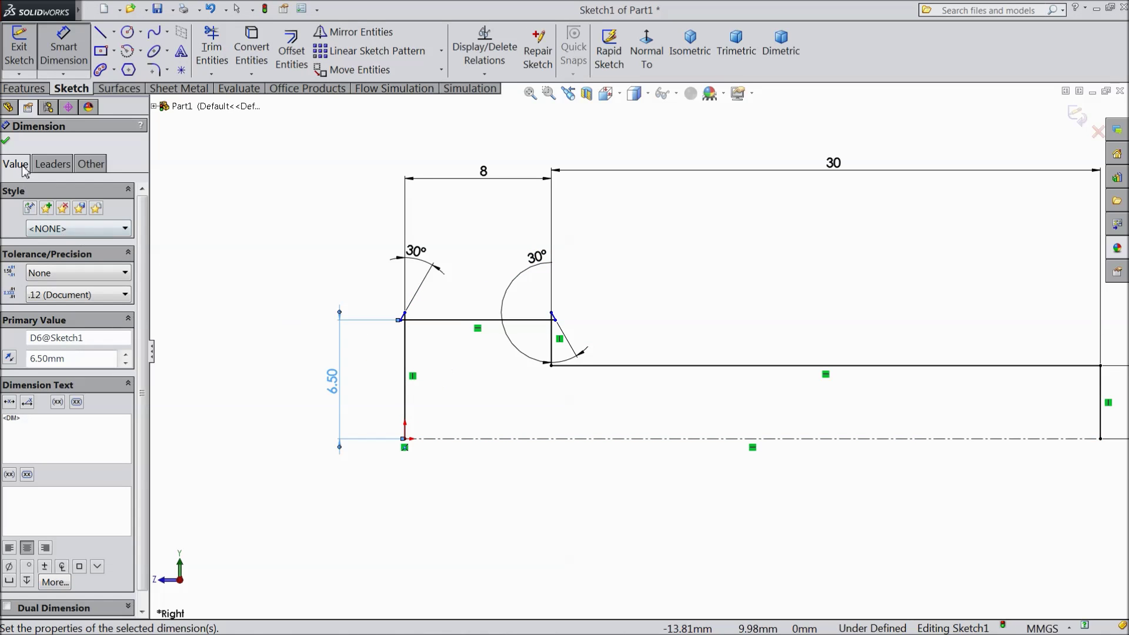
{"action": "key", "text": "Escape"}
Pull both head corners down to form chamfers and give the left one a 0.53 mm width
{"action": "scroll", "coordinate": [461, 346], "scroll_direction": "down", "scroll_amount": 2}
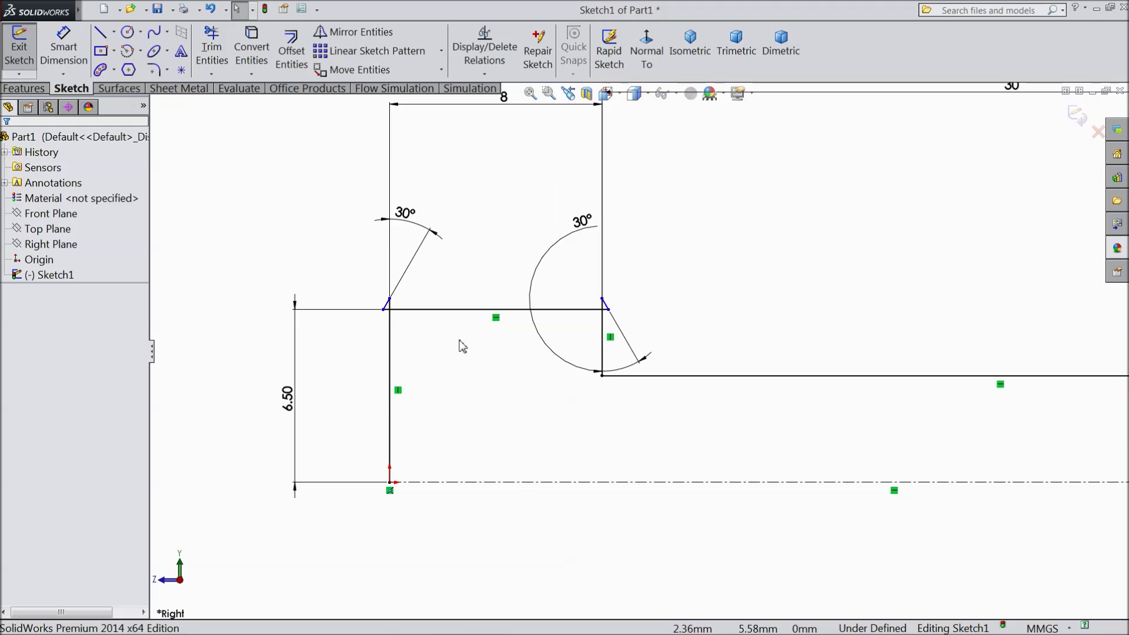
{"action": "left_click_drag", "start_coordinate": [390, 308], "coordinate": [396, 337]}
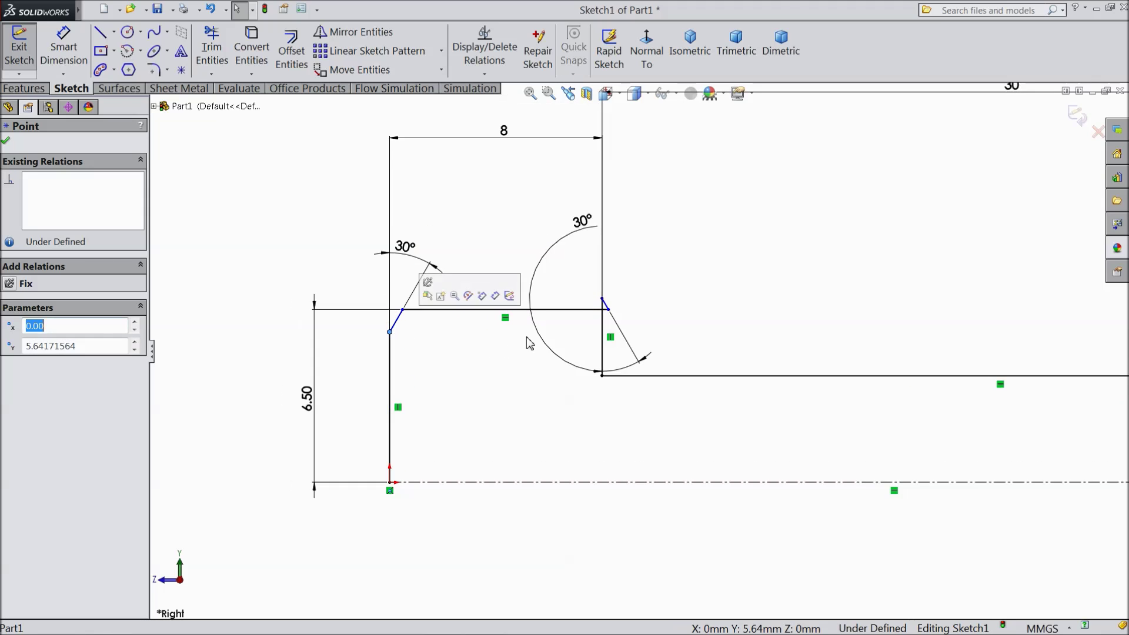
{"action": "left_click_drag", "start_coordinate": [603, 301], "coordinate": [604, 338]}
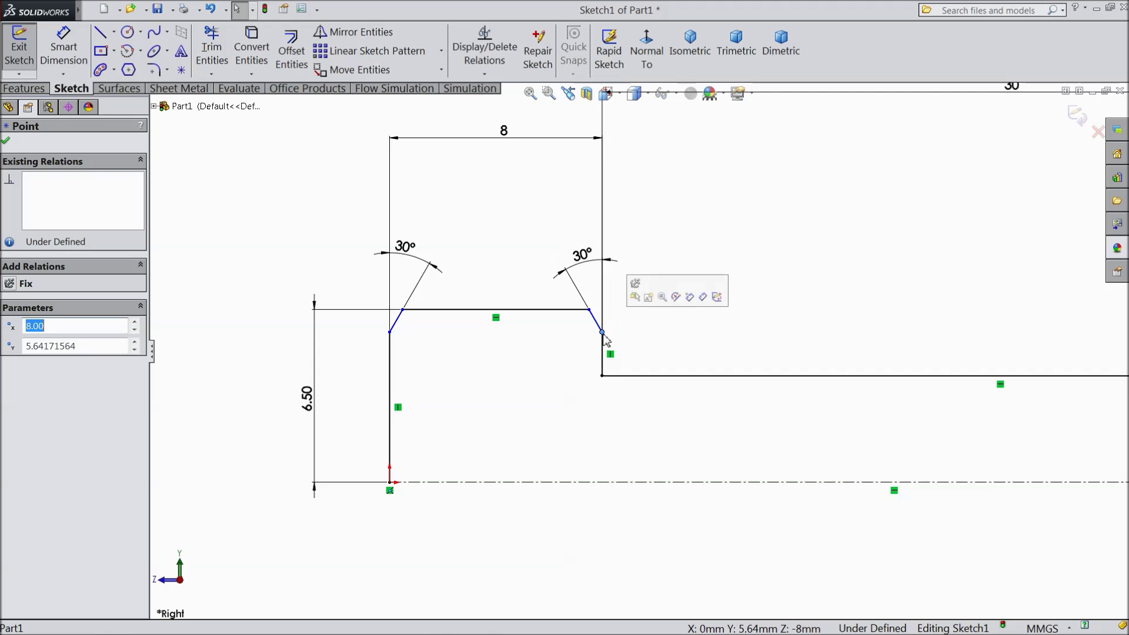
{"action": "left_click", "coordinate": [64, 47]}
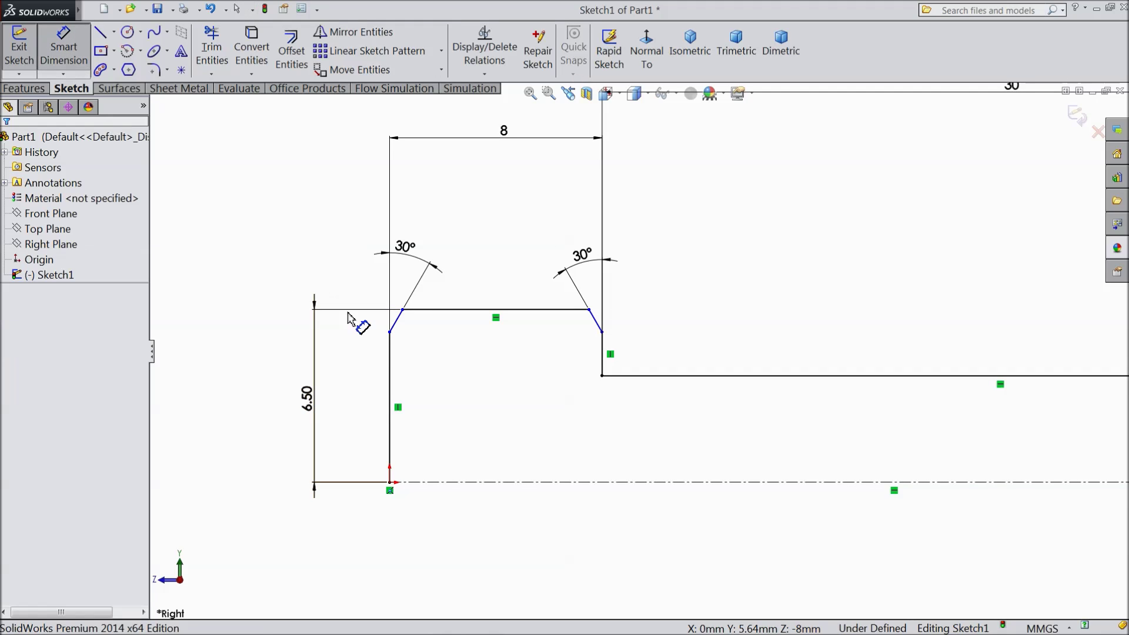
{"action": "left_click", "coordinate": [390, 333]}
{"action": "left_click", "coordinate": [402, 311]}
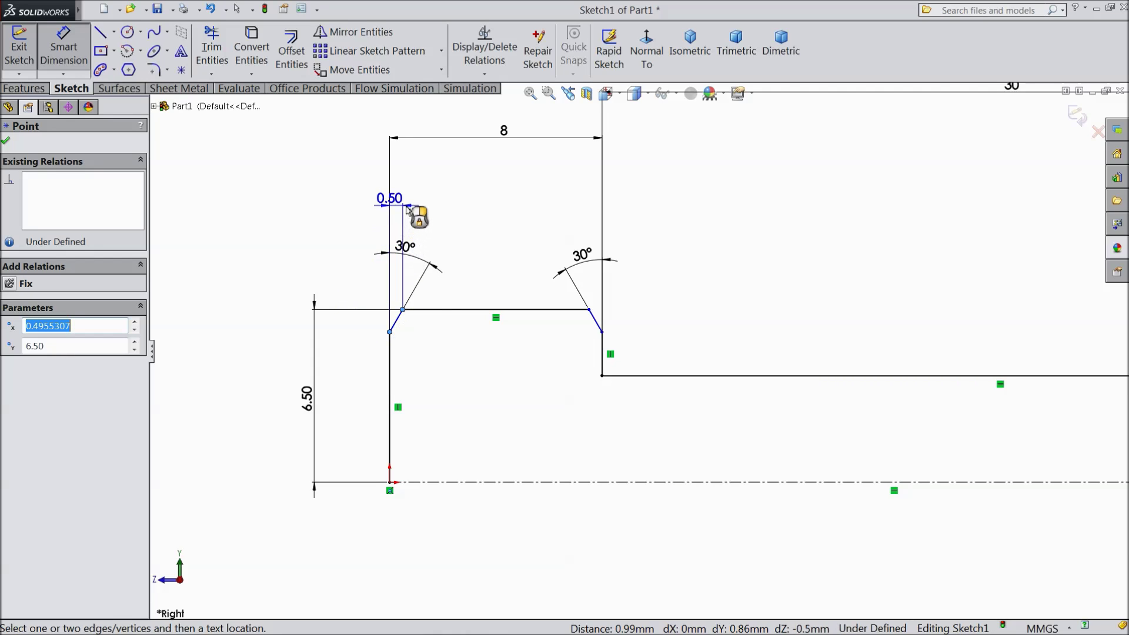
{"action": "left_click", "coordinate": [411, 210]}
{"action": "type", "text": "0.53"}
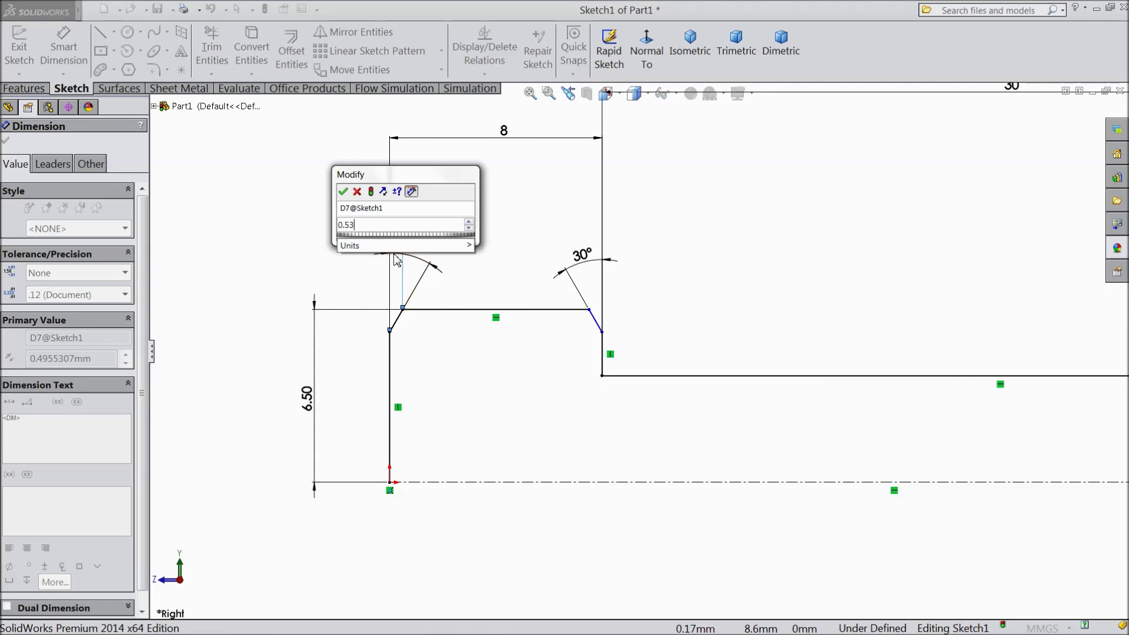
{"action": "left_click", "coordinate": [344, 194]}
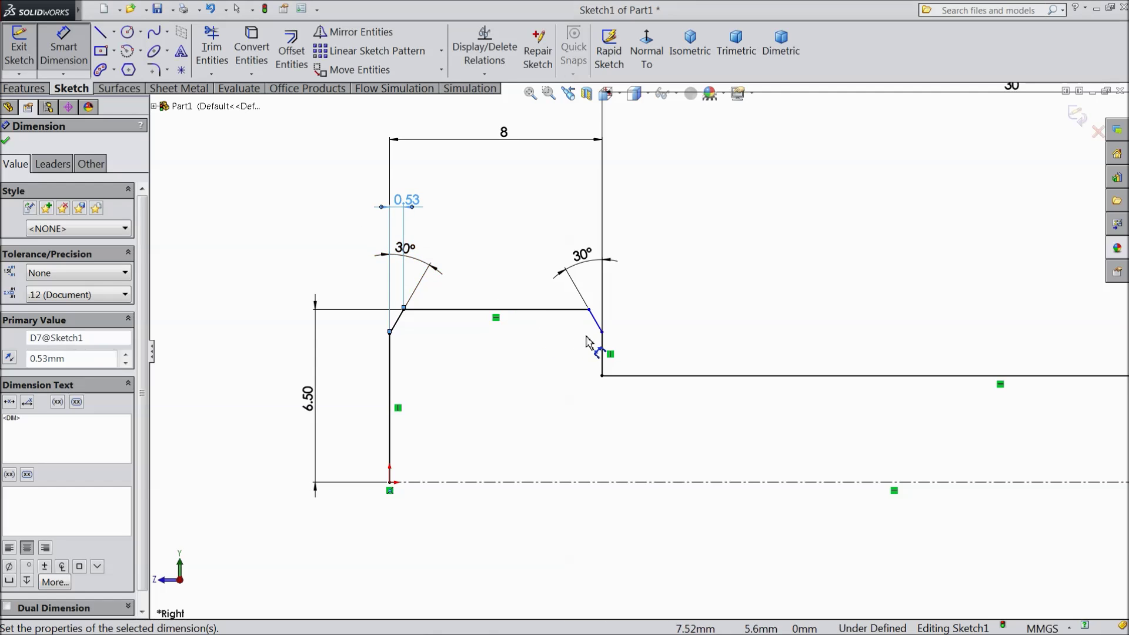
Give the right chamfer a 0.53 mm width, fully defining the sketch
{"action": "left_click", "coordinate": [601, 332]}
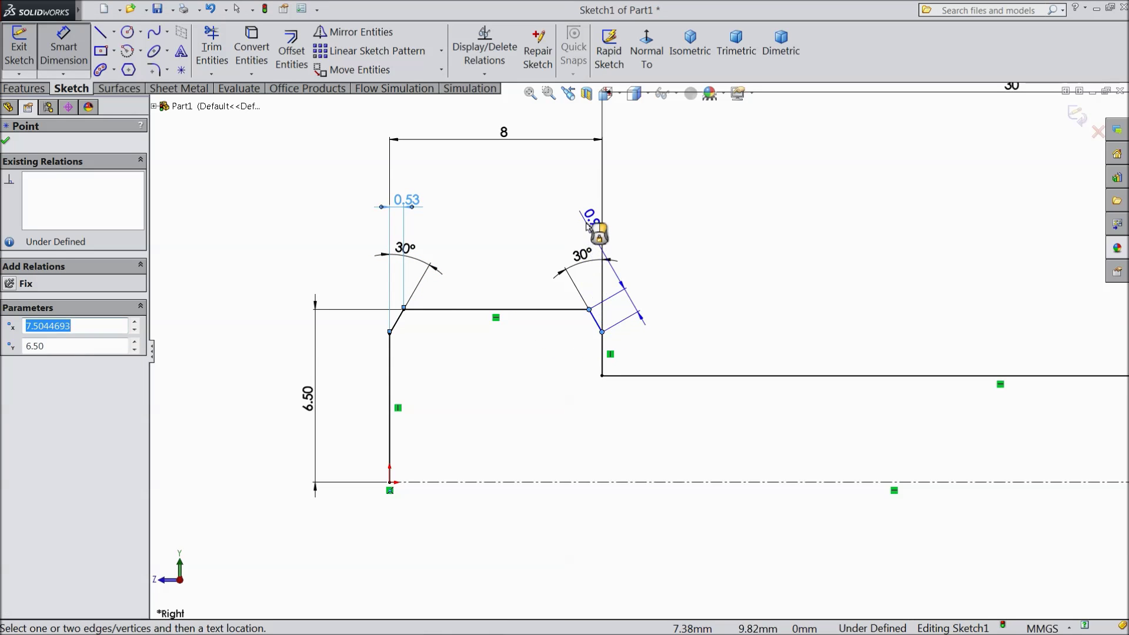
{"action": "left_click", "coordinate": [604, 212]}
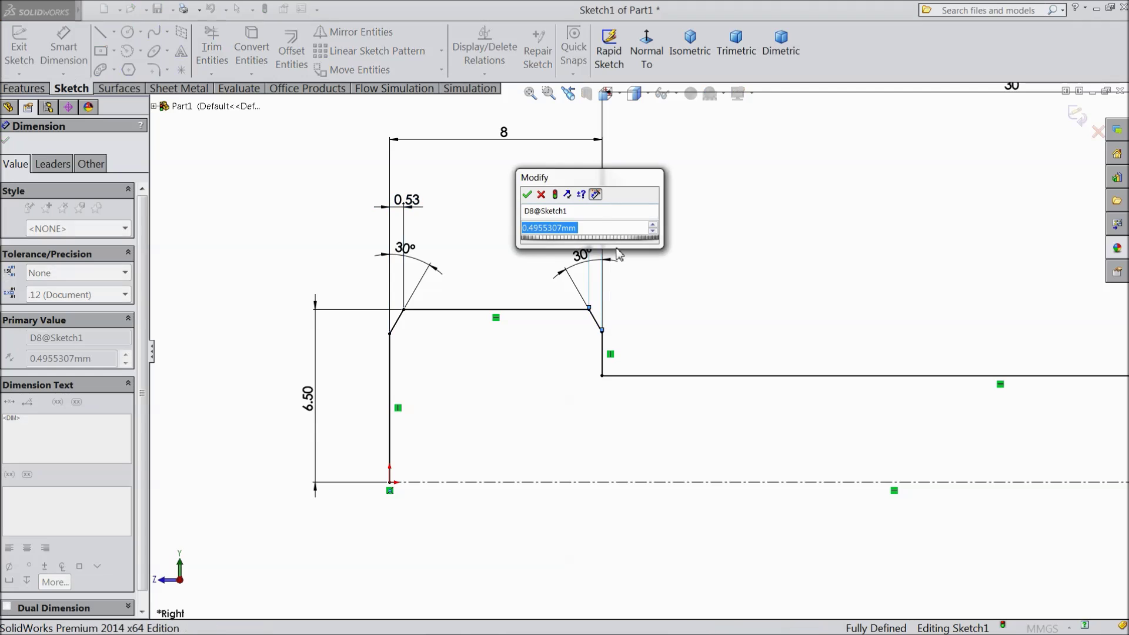
{"action": "type", "text": "0.53"}
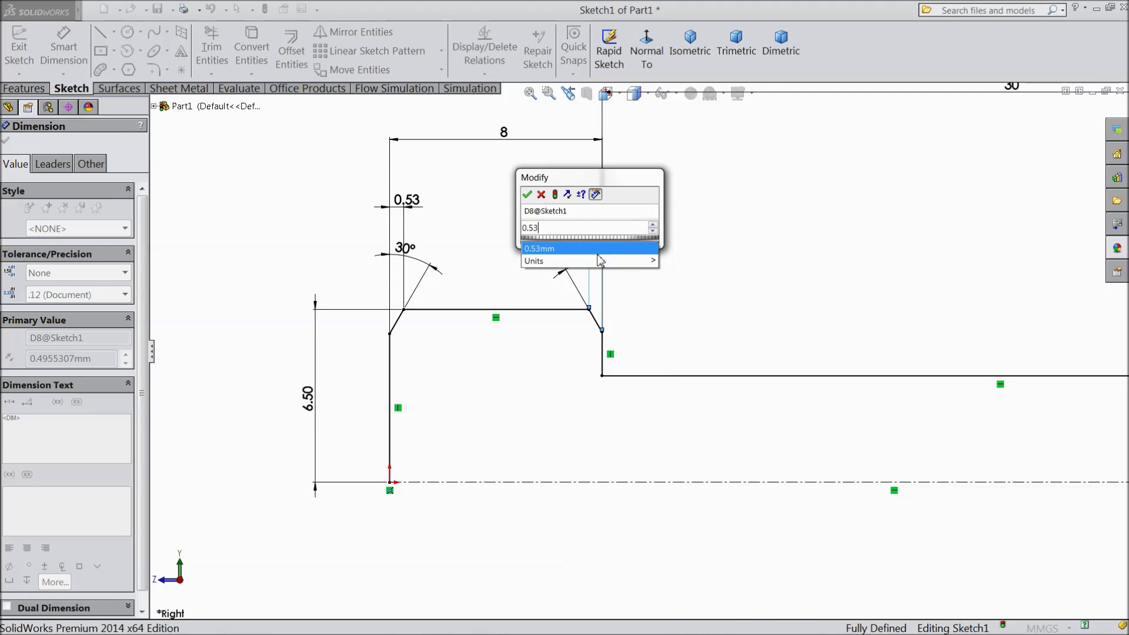
{"action": "left_click", "coordinate": [527, 195]}
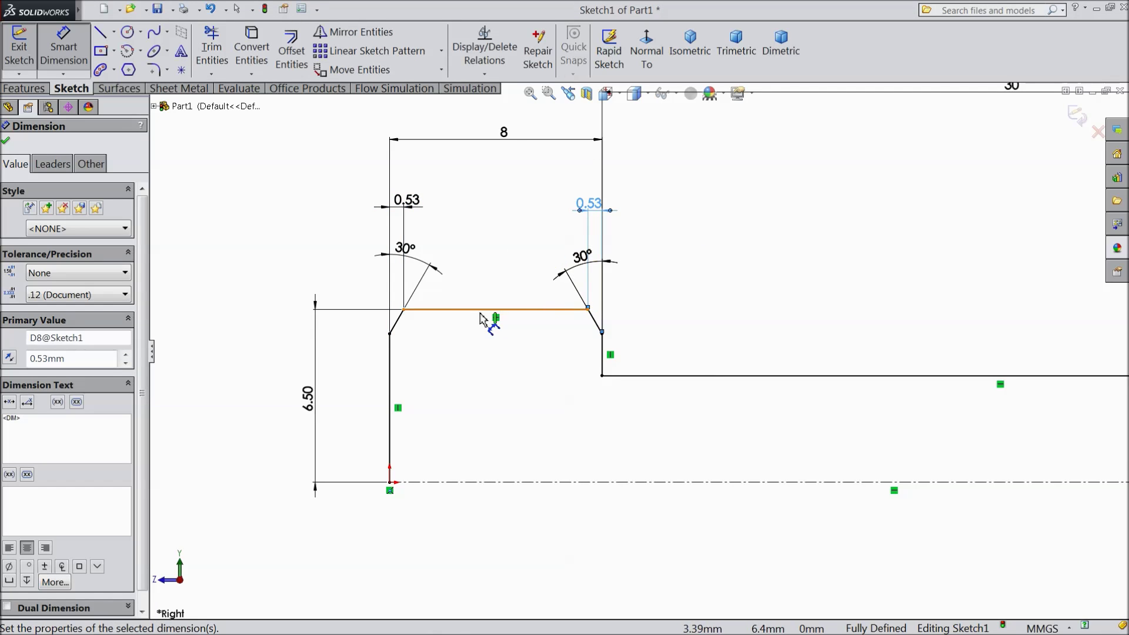
{"action": "key", "text": "f"}
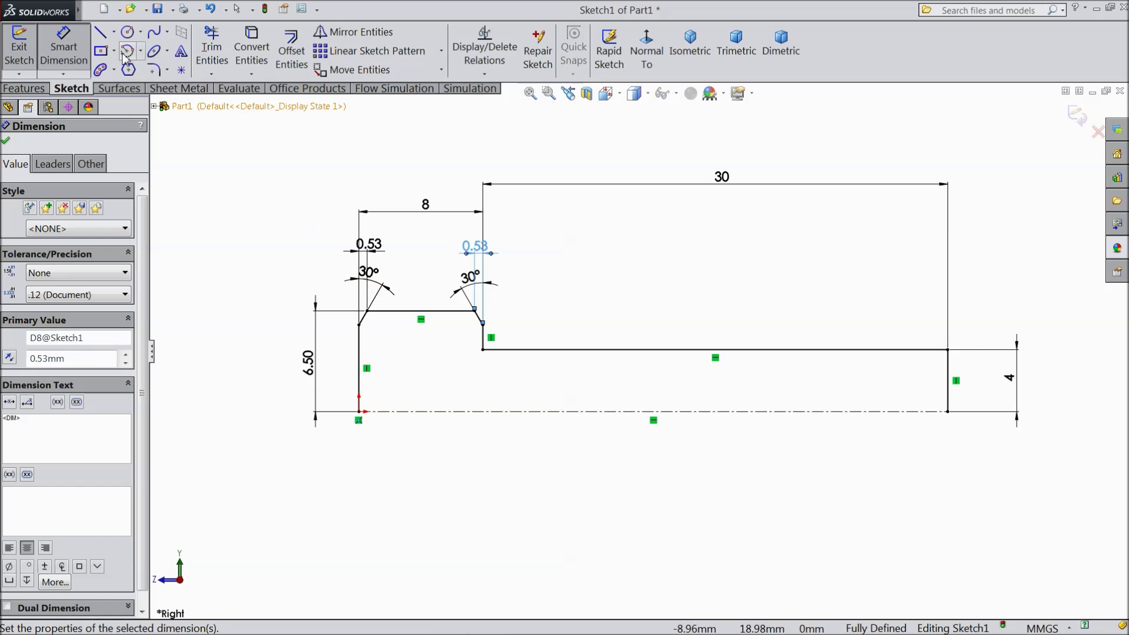
Draw a line along the centreline from its right end back to the origin
{"action": "left_click", "coordinate": [101, 33]}
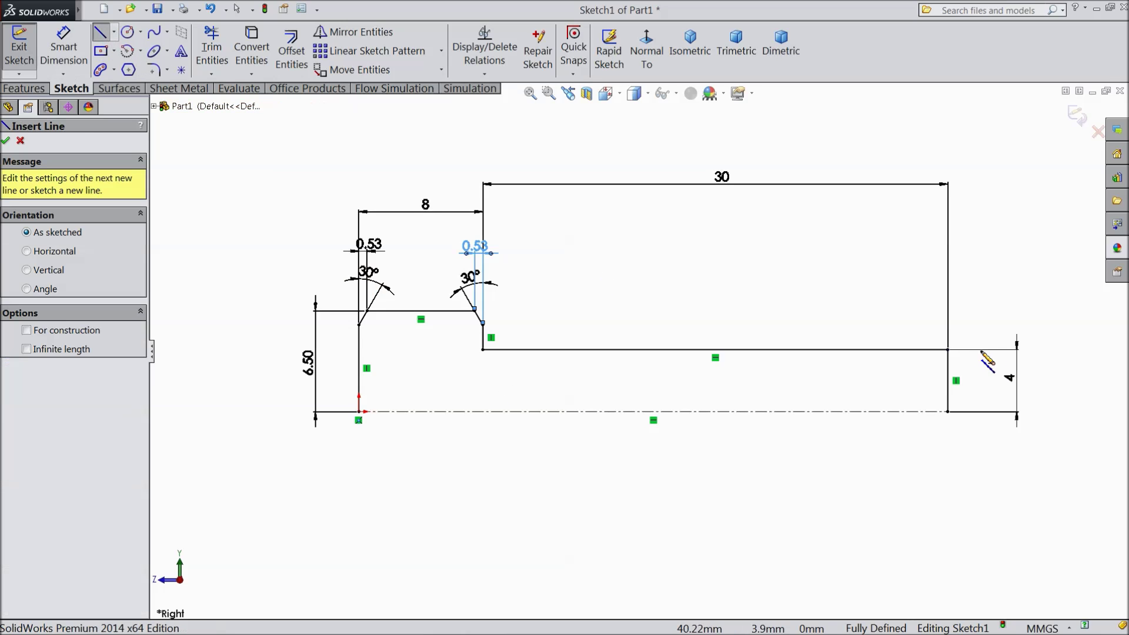
{"action": "left_click", "coordinate": [947, 411]}
{"action": "left_click", "coordinate": [359, 412]}
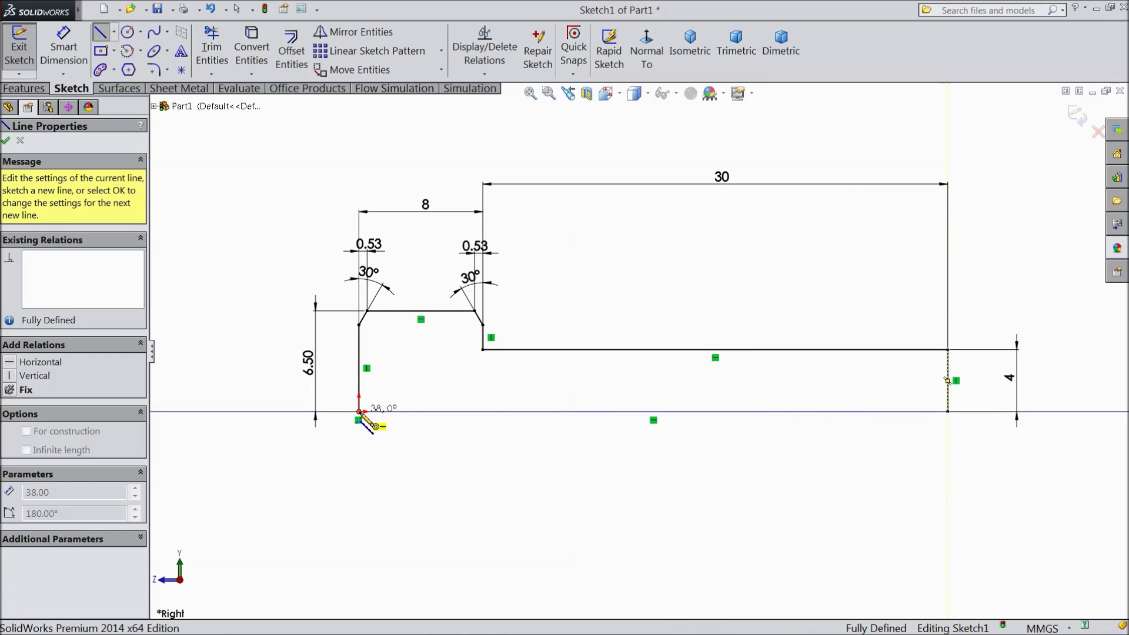
{"action": "right_click", "coordinate": [293, 303]}
{"action": "left_click", "coordinate": [324, 172]}
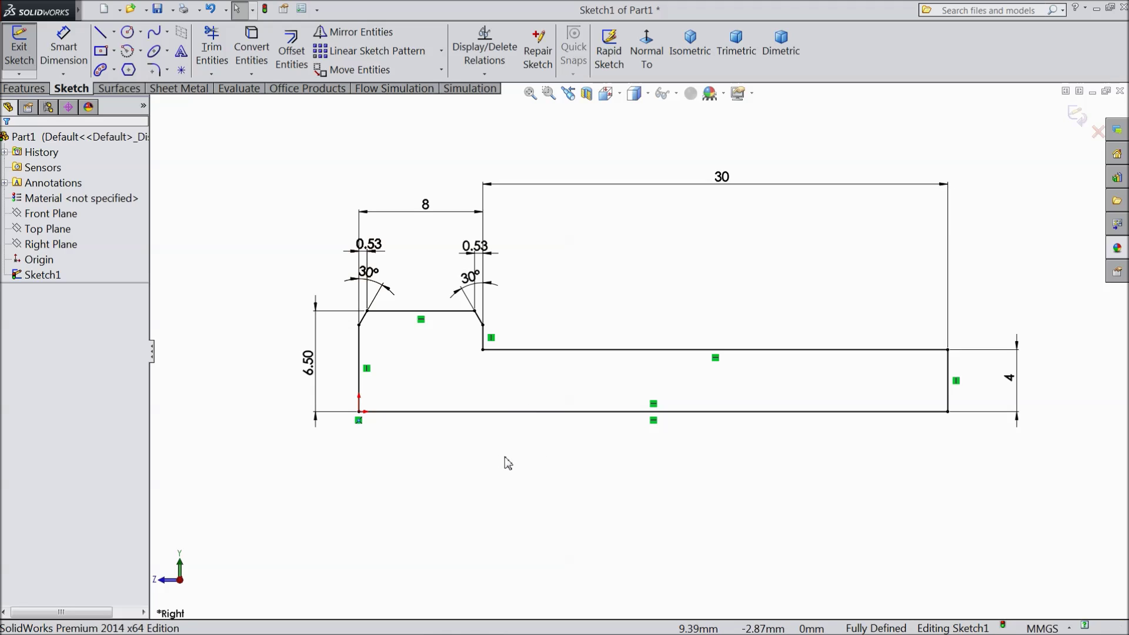
Revolve the profile 360° about the centreline into the solid head and shank
{"action": "left_click", "coordinate": [23, 89]}
{"action": "left_click", "coordinate": [77, 53]}
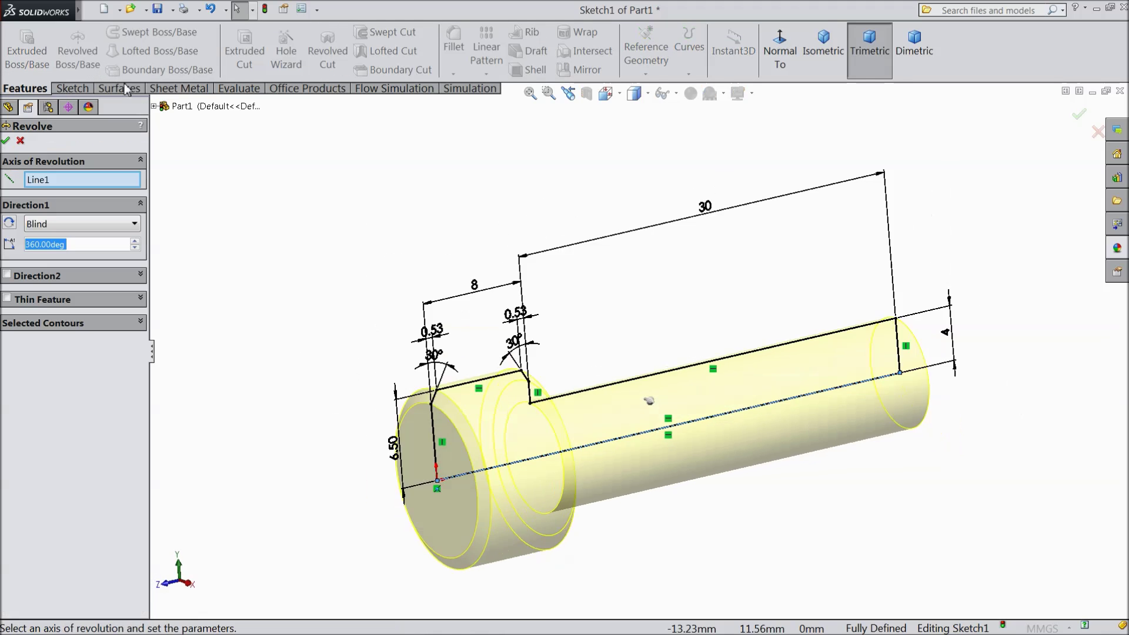
{"action": "left_click", "coordinate": [6, 142]}
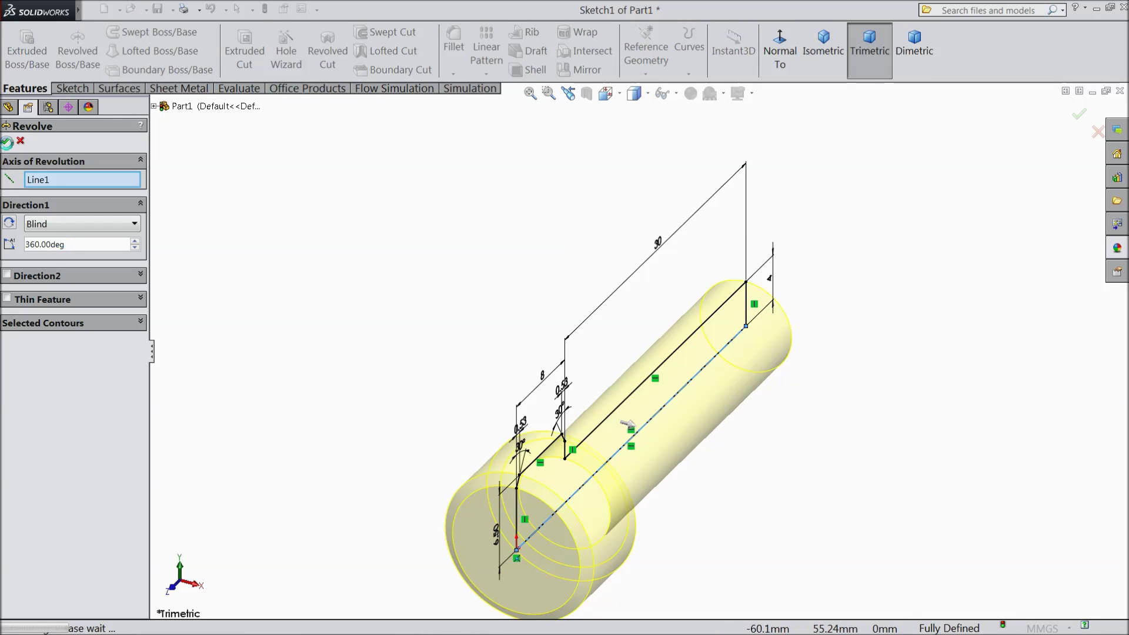
{"action": "middle_click_drag", "start_coordinate": [380, 393], "coordinate": [207, 237]}
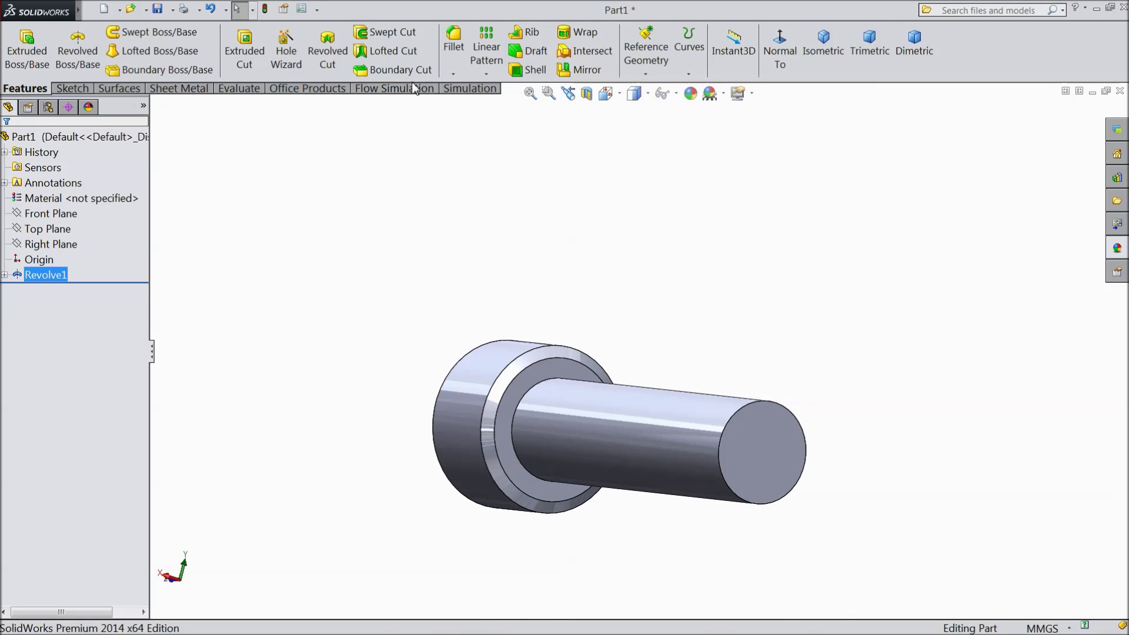
{"action": "left_click", "coordinate": [452, 74]}
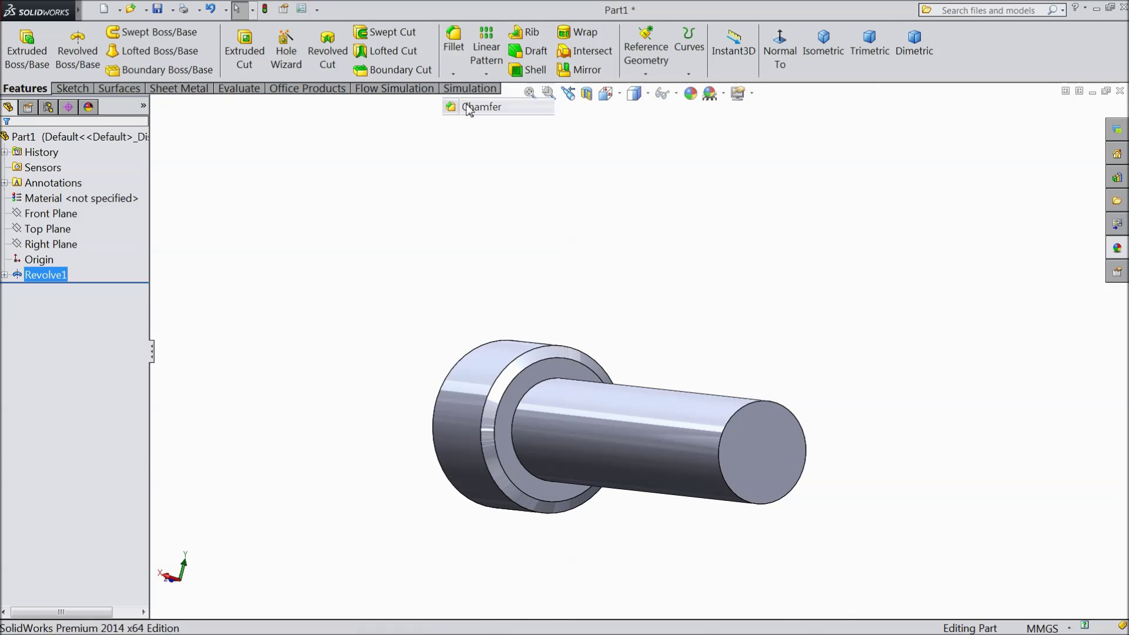
Chamfer the shank's circular end edge by 0.8 mm at 45°
{"action": "left_click", "coordinate": [469, 108]}
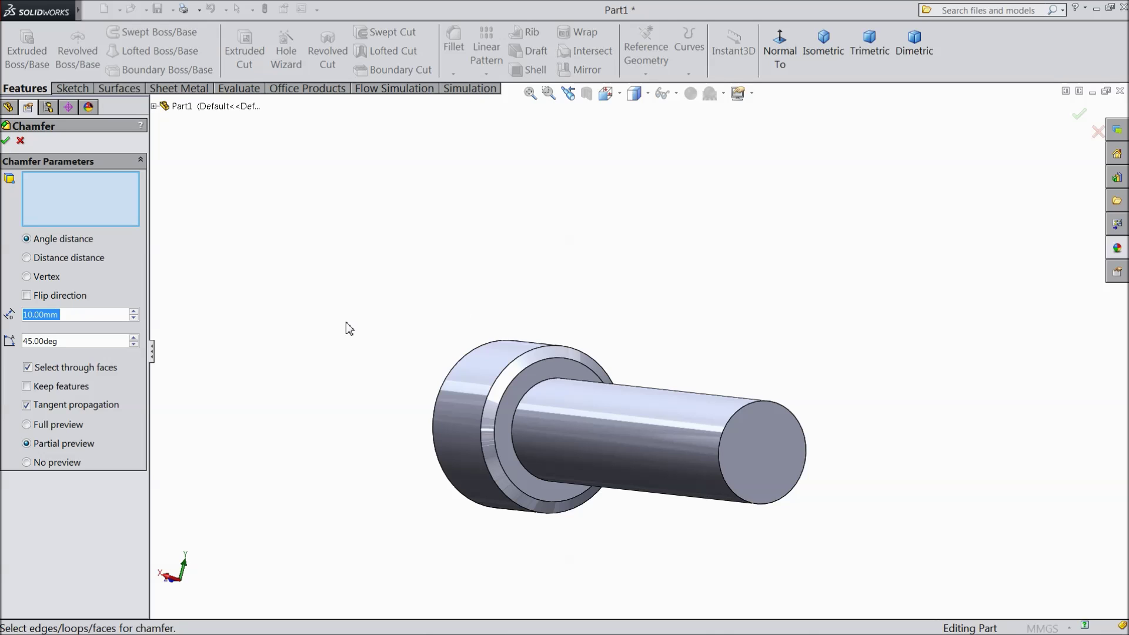
{"action": "type", "text": "0.8"}
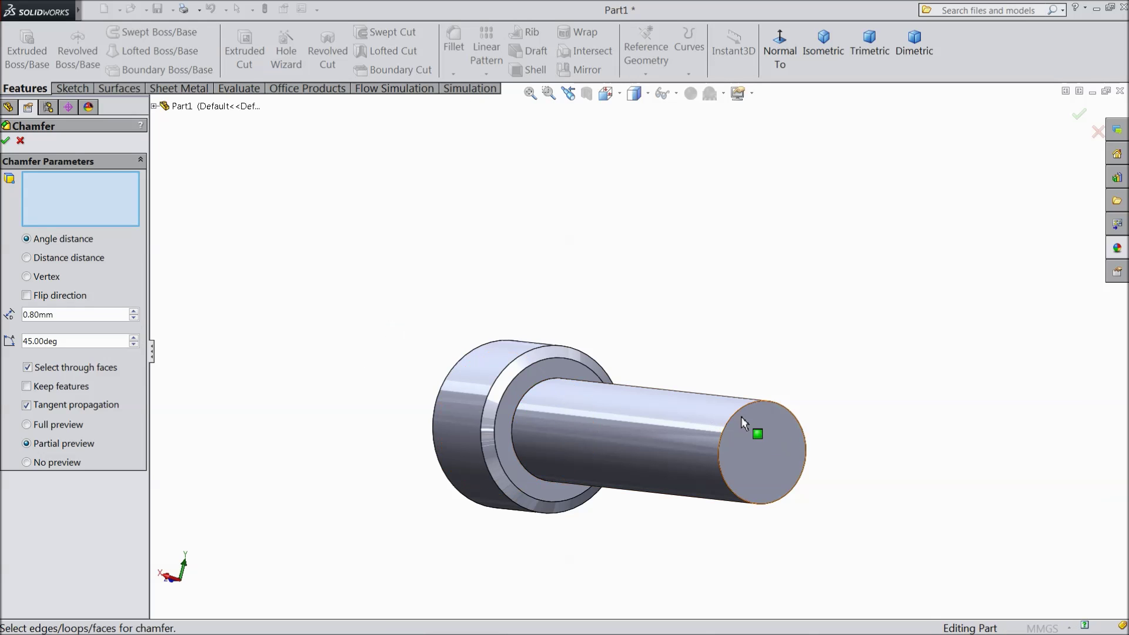
{"action": "left_click", "coordinate": [736, 413]}
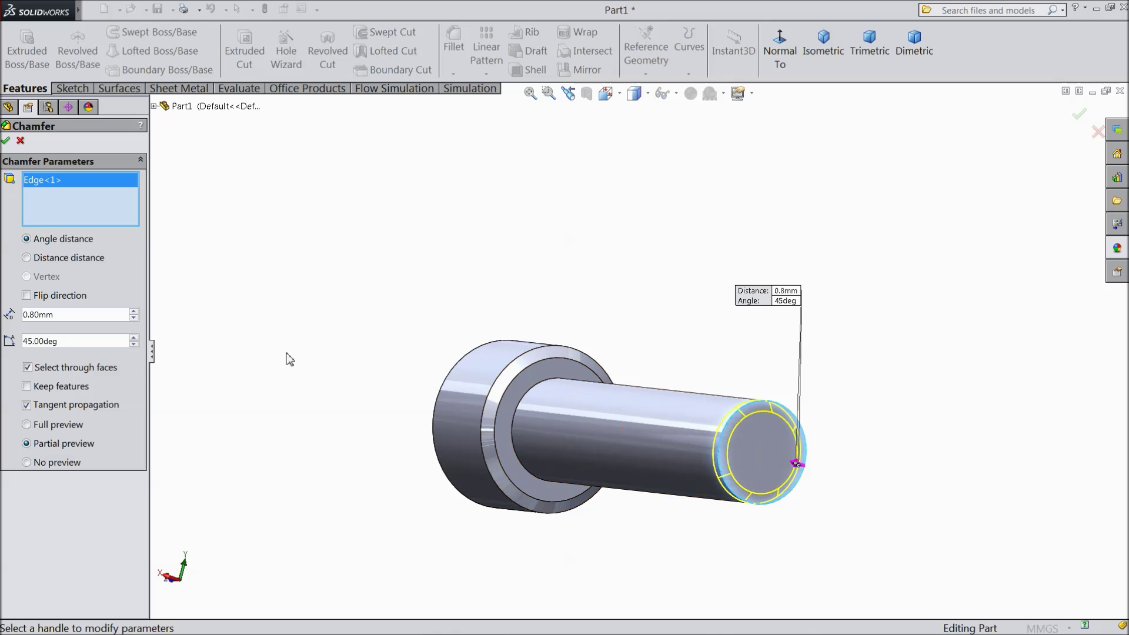
{"action": "left_click", "coordinate": [6, 142]}
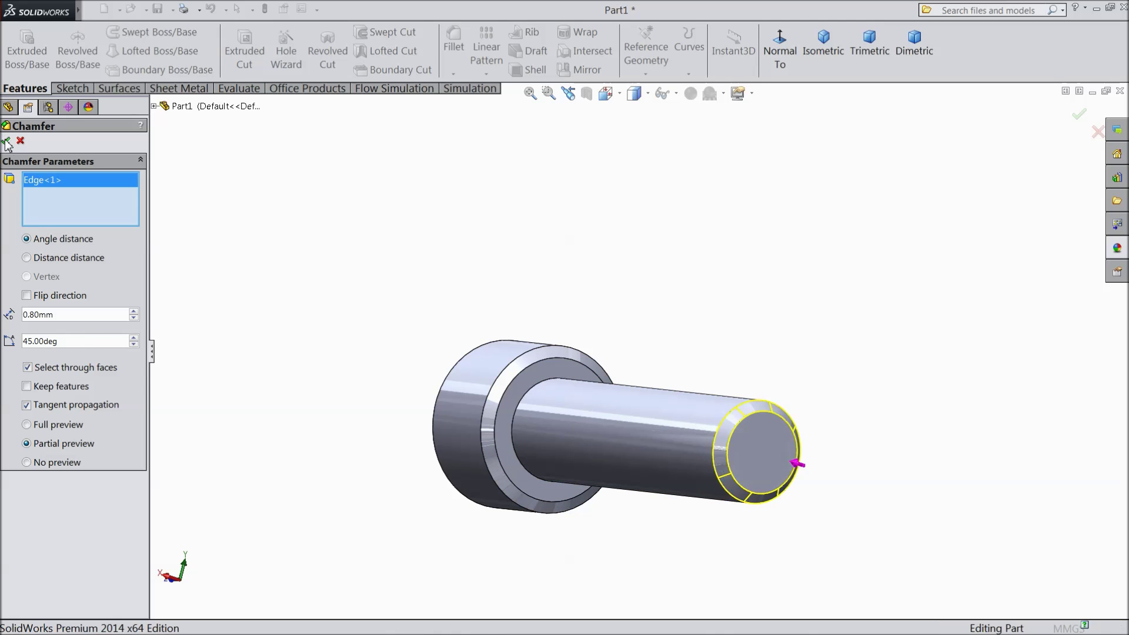
{"action": "middle_click_drag", "start_coordinate": [206, 242], "coordinate": [750, 300]}
Sketch a hexagon centred on the origin on the head's flat end face, viewed normal to it
{"action": "left_click", "coordinate": [683, 408]}
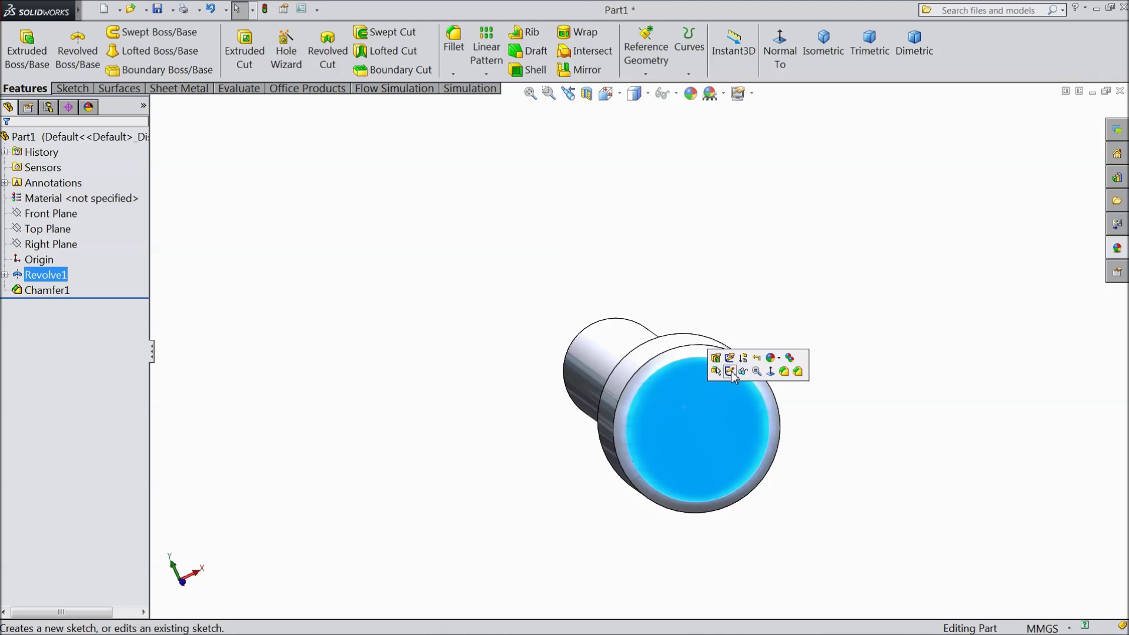
{"action": "left_click", "coordinate": [729, 371]}
{"action": "left_click", "coordinate": [781, 56]}
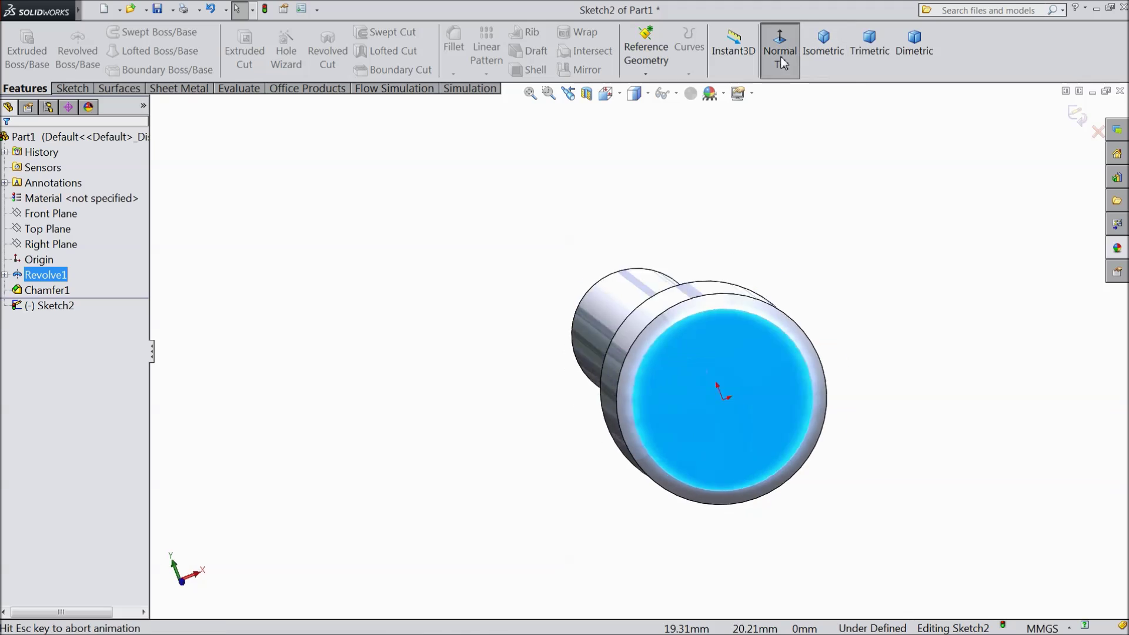
{"action": "left_click", "coordinate": [73, 88]}
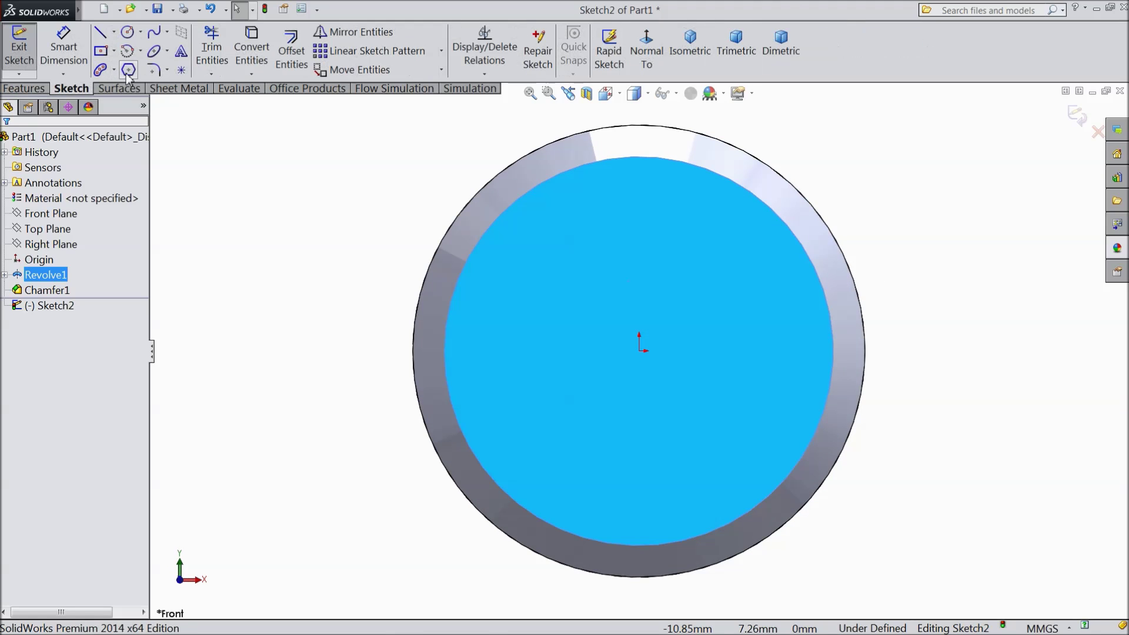
{"action": "left_click", "coordinate": [128, 70]}
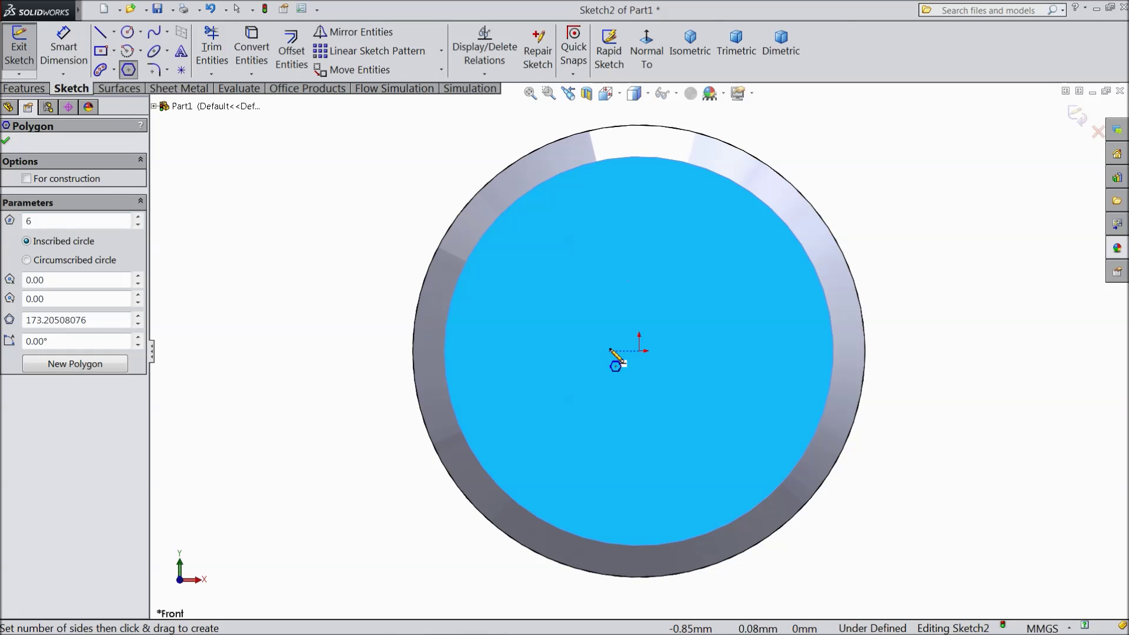
{"action": "left_click_drag", "start_coordinate": [639, 351], "coordinate": [529, 270]}
{"action": "right_click", "coordinate": [399, 200]}
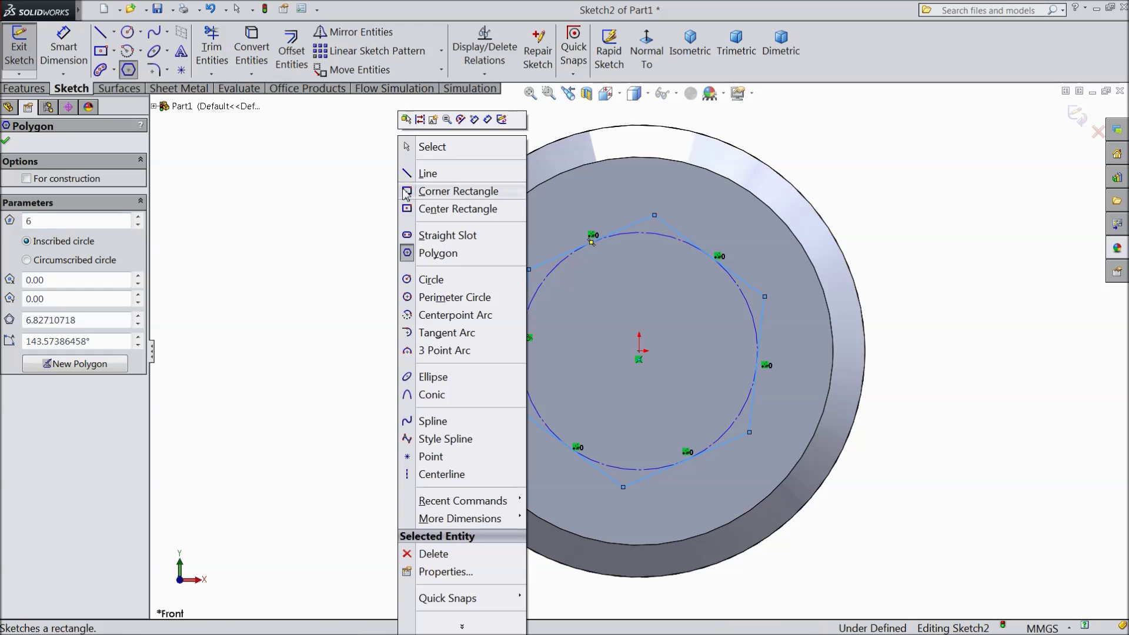
{"action": "left_click", "coordinate": [433, 146]}
Make one hexagon side vertical and set its inscribed circle to 6.5 mm diameter
{"action": "left_click", "coordinate": [528, 303]}
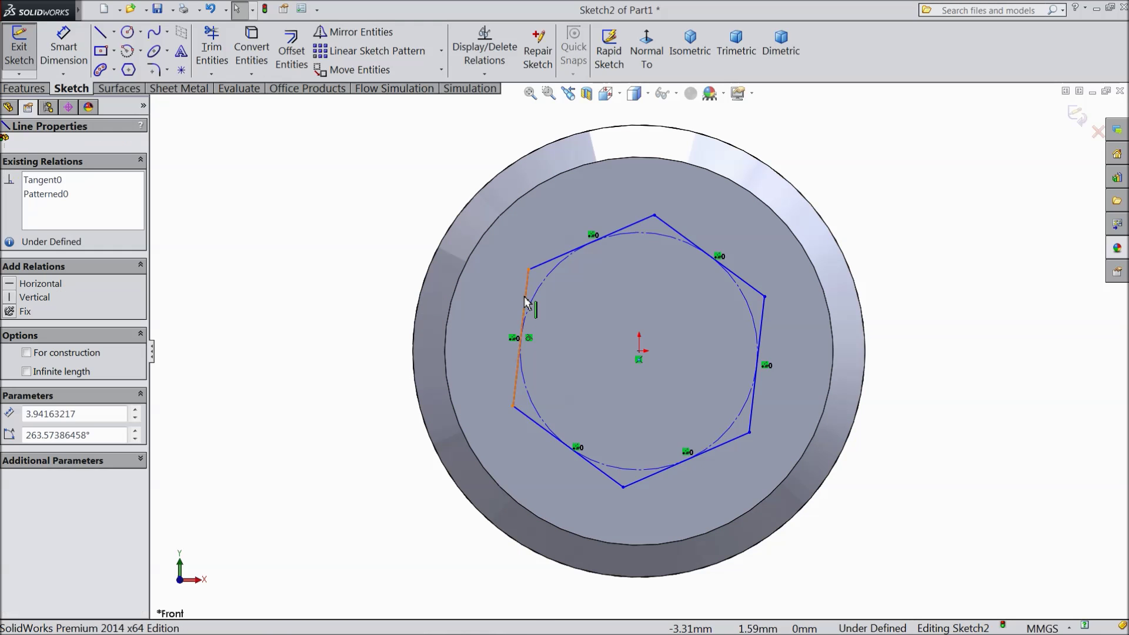
{"action": "left_click", "coordinate": [566, 254]}
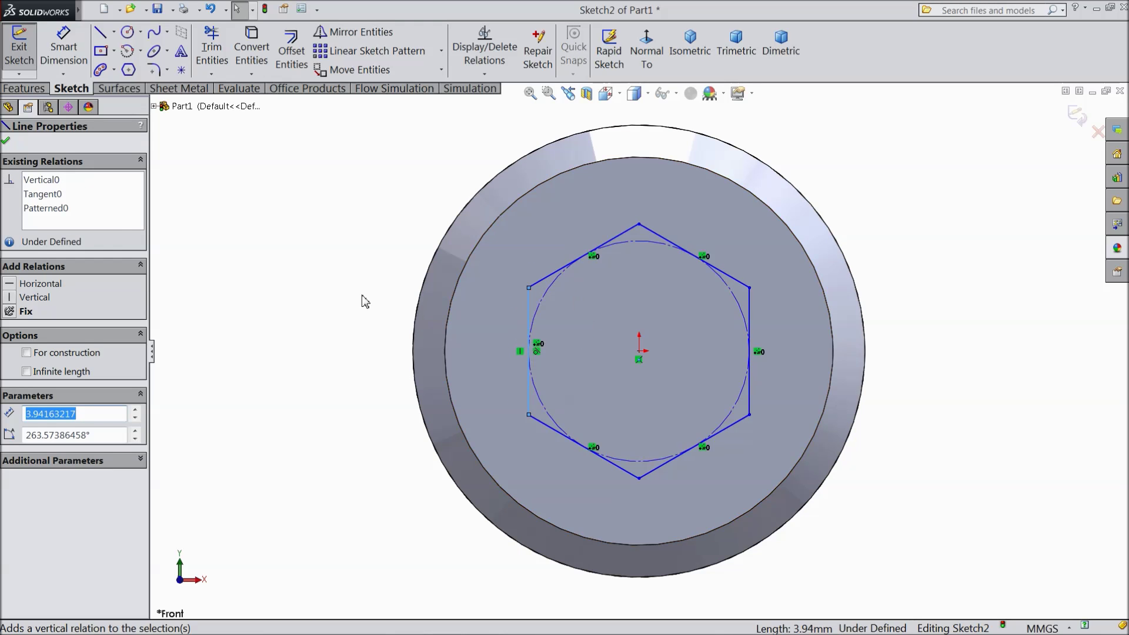
{"action": "left_click", "coordinate": [63, 50]}
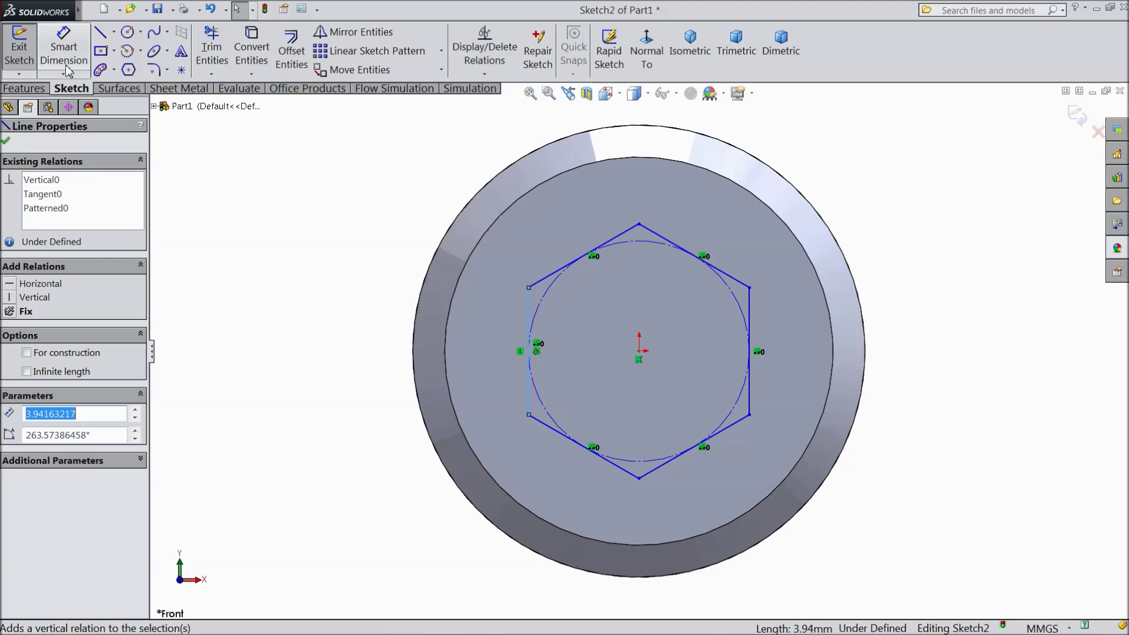
{"action": "left_click", "coordinate": [538, 311]}
{"action": "left_click", "coordinate": [341, 350]}
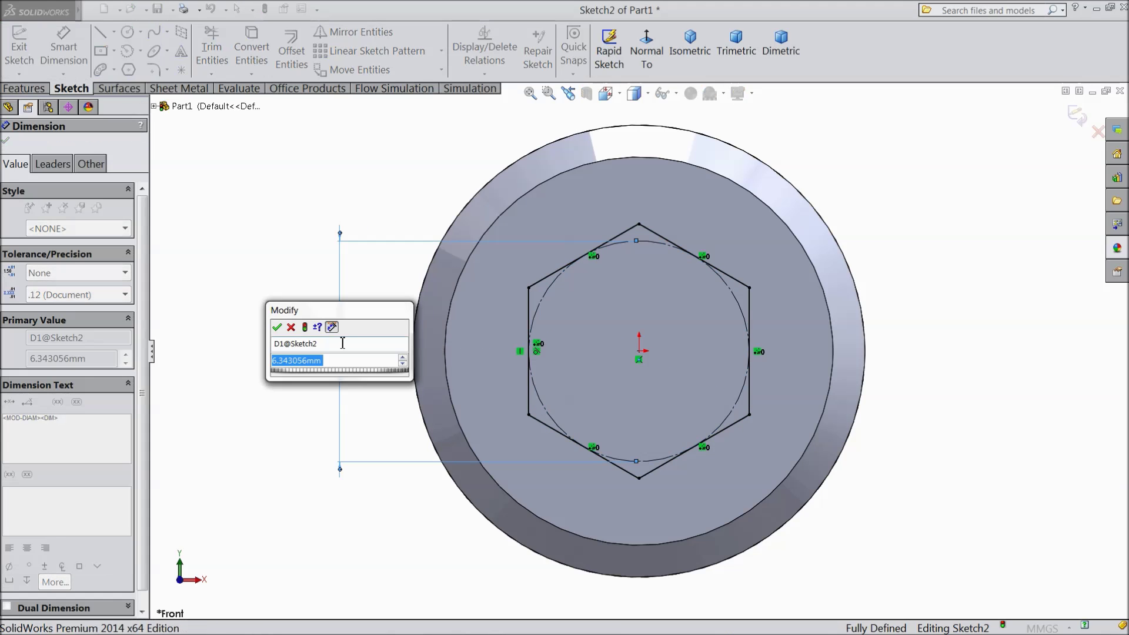
{"action": "type", "text": "6.5"}
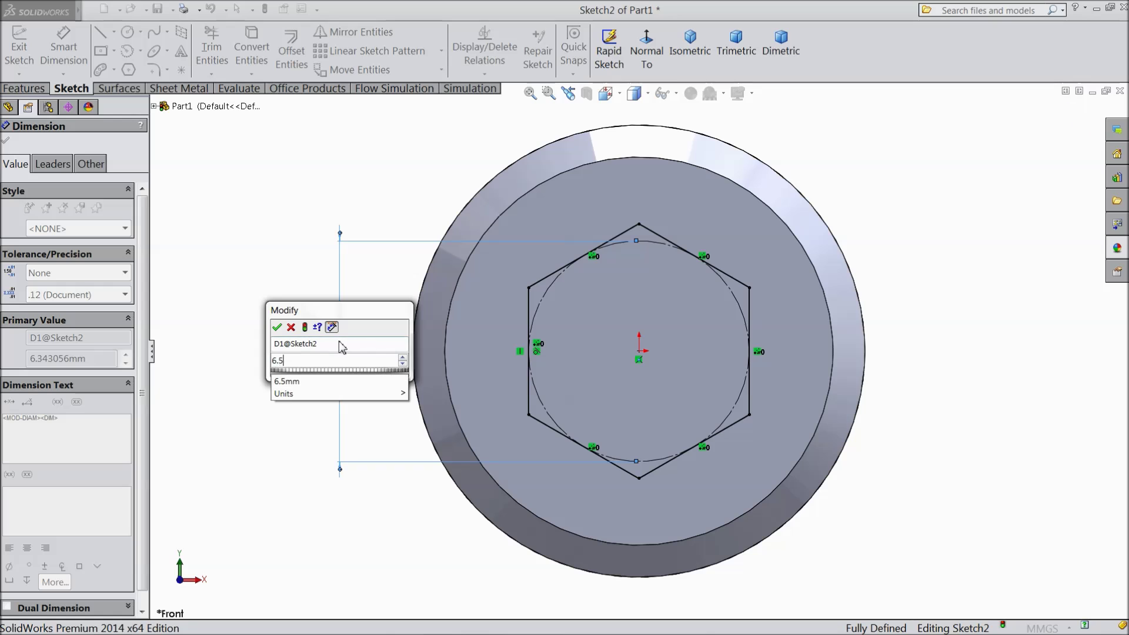
{"action": "left_click", "coordinate": [277, 327]}
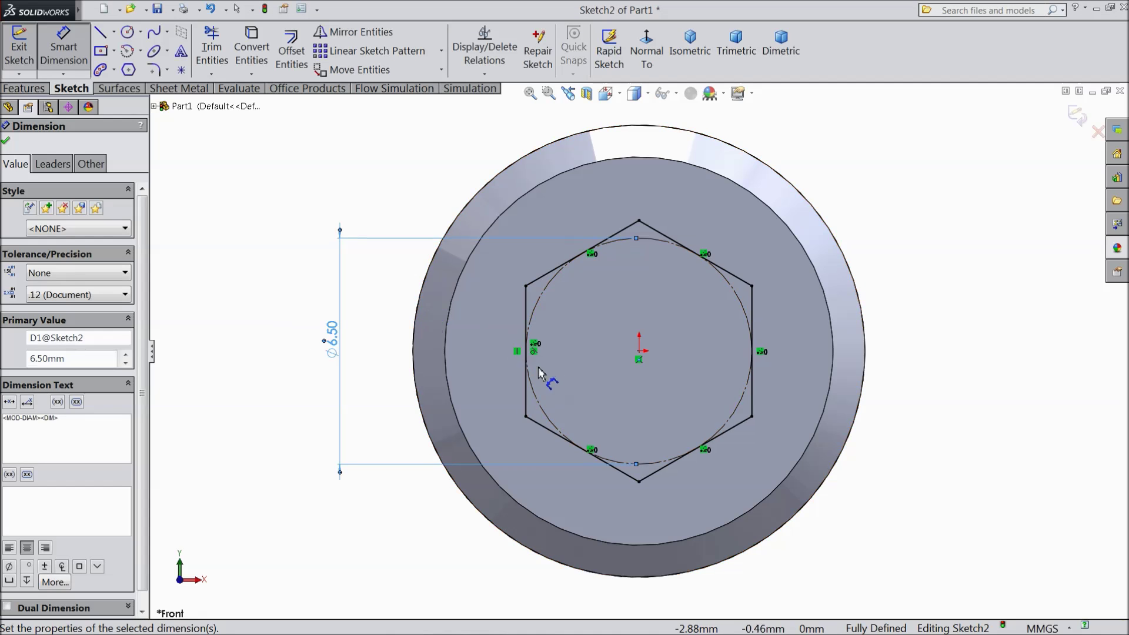
{"action": "left_click", "coordinate": [6, 143]}
{"action": "left_click", "coordinate": [21, 89]}
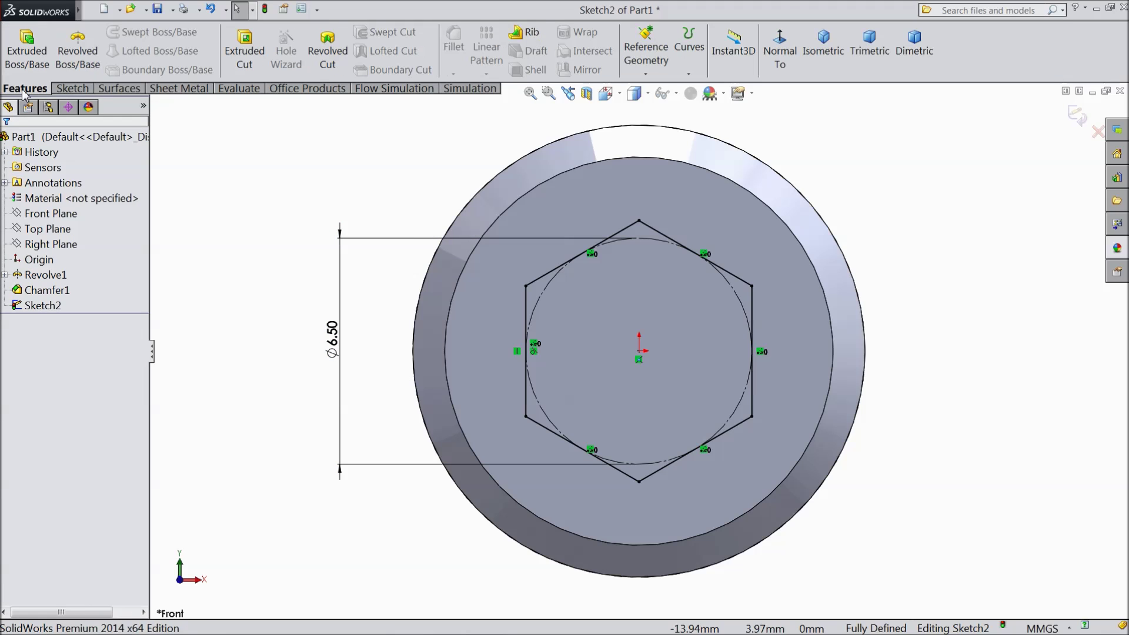
Set up a Blind extruded cut of the hexagon 6 mm deep and check the preview
{"action": "left_click", "coordinate": [244, 65]}
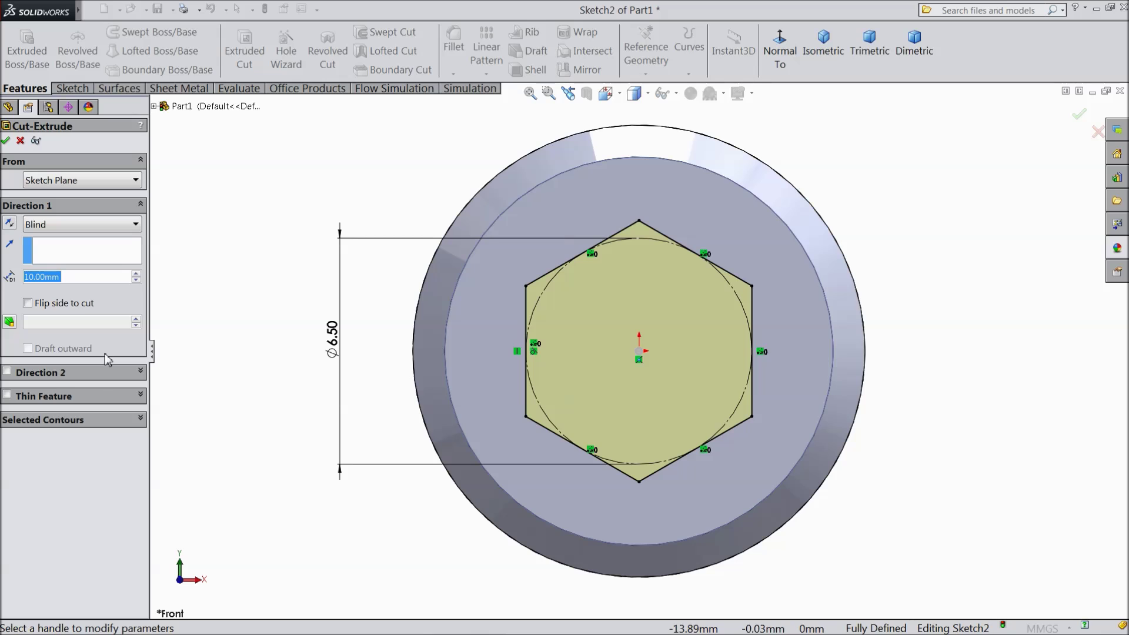
{"action": "type", "text": "6"}
{"action": "key", "text": "Return"}
{"action": "middle_click_drag", "start_coordinate": [237, 298], "coordinate": [293, 239]}
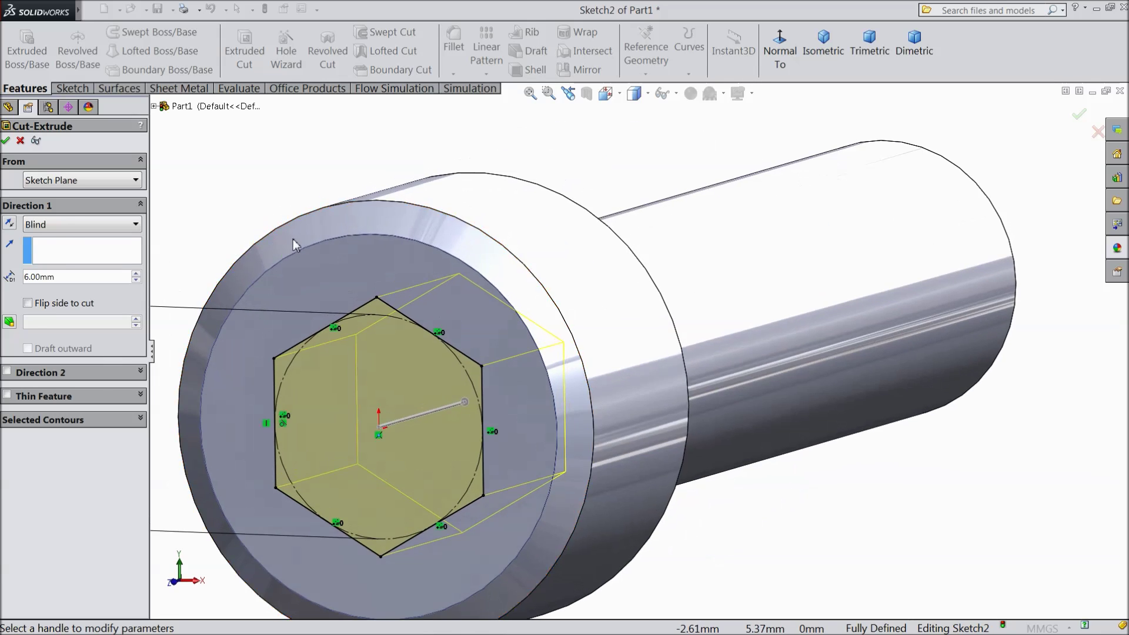
{"action": "scroll", "coordinate": [376, 230], "scroll_direction": "down", "scroll_amount": 3}
{"action": "middle_click_drag", "start_coordinate": [376, 231], "coordinate": [355, 244]}
{"action": "scroll", "coordinate": [453, 457], "scroll_direction": "up", "scroll_amount": 3}
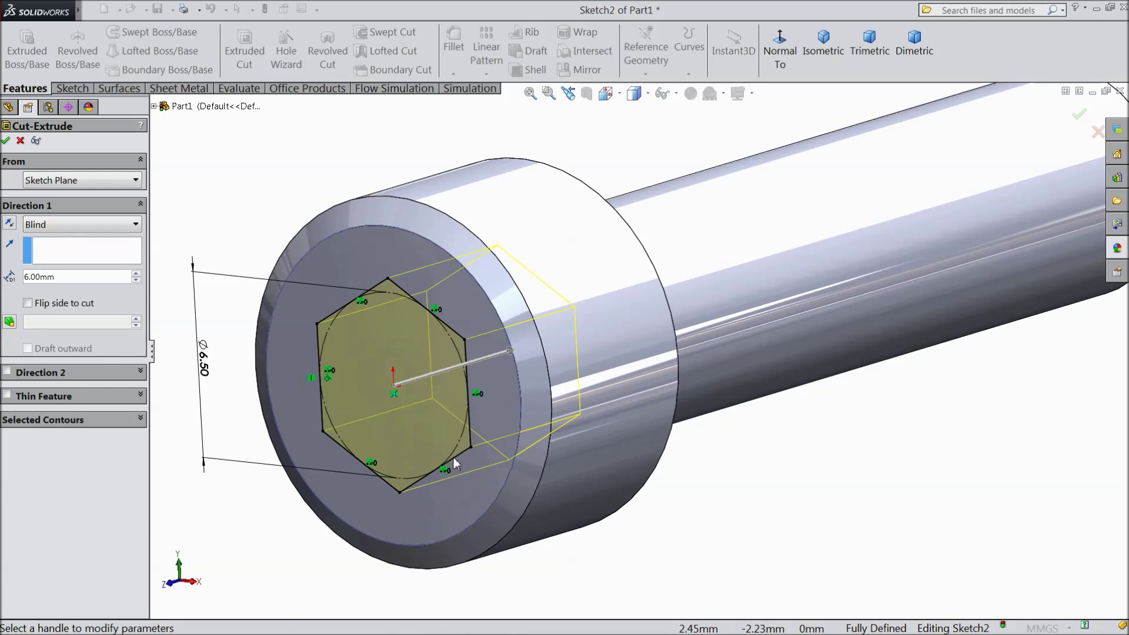
Accept the hexagonal socket cut and turn the screw to a side-on view
{"action": "left_click", "coordinate": [6, 140]}
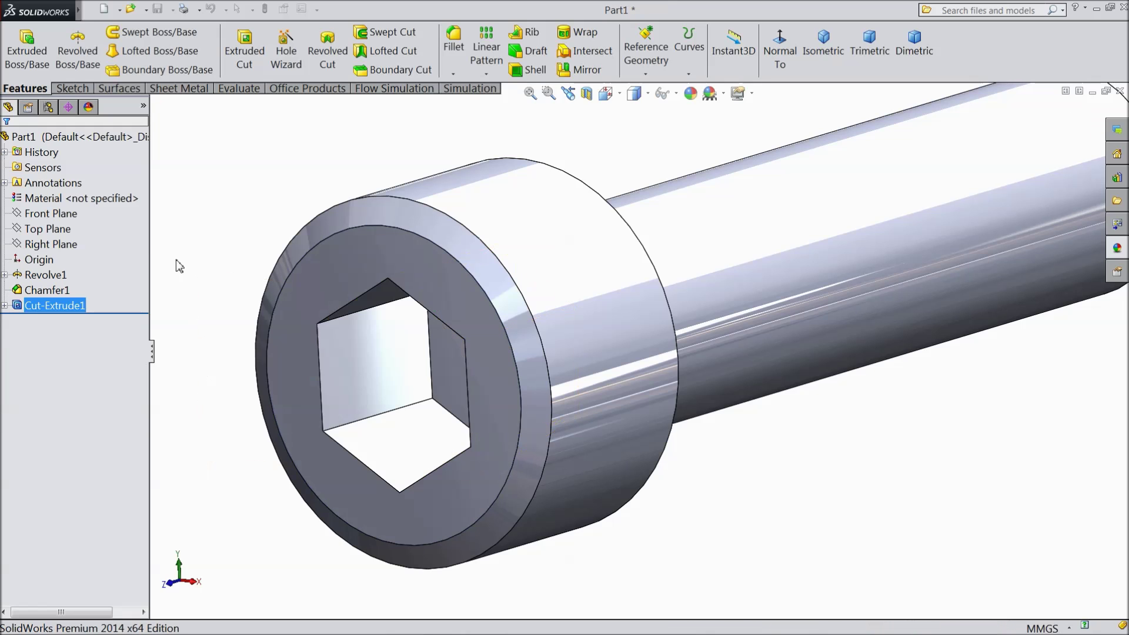
{"action": "scroll", "coordinate": [175, 259], "scroll_direction": "down", "scroll_amount": 4}
{"action": "mouse_move", "coordinate": [245, 284]}
{"action": "middle_mouse_down"}
{"action": "mouse_move", "coordinate": [315, 258]}
{"action": "mouse_move", "coordinate": [323, 217]}
{"action": "mouse_move", "coordinate": [330, 237]}
{"action": "mouse_move", "coordinate": [309, 275]}
{"action": "middle_mouse_up"}
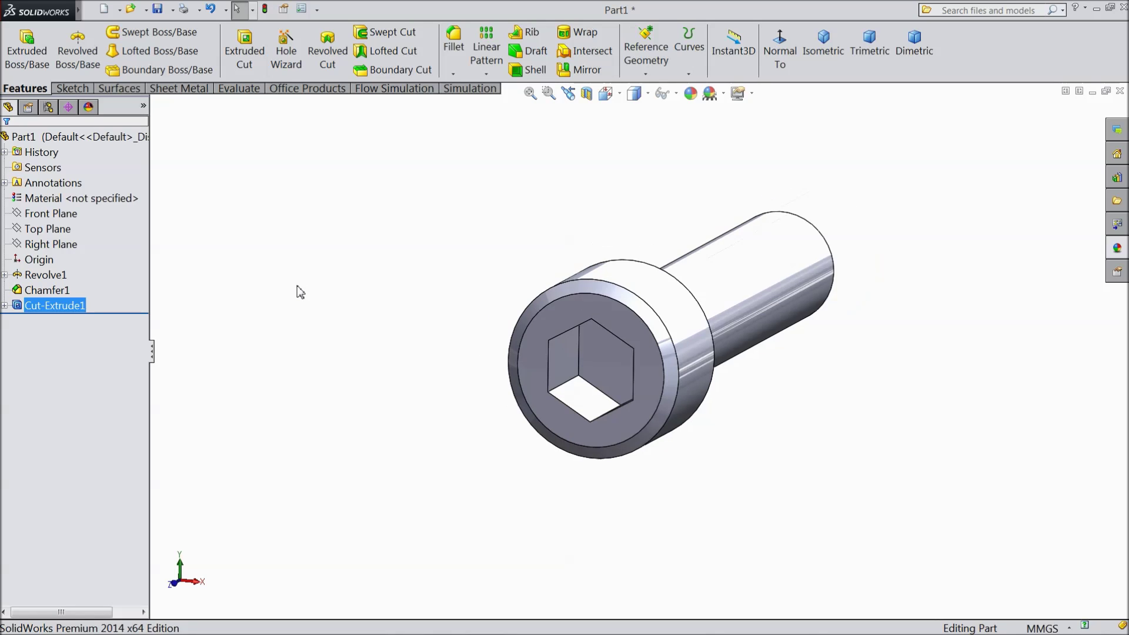
{"action": "middle_click_drag", "start_coordinate": [297, 292], "coordinate": [159, 272]}
{"action": "left_click", "coordinate": [69, 216]}
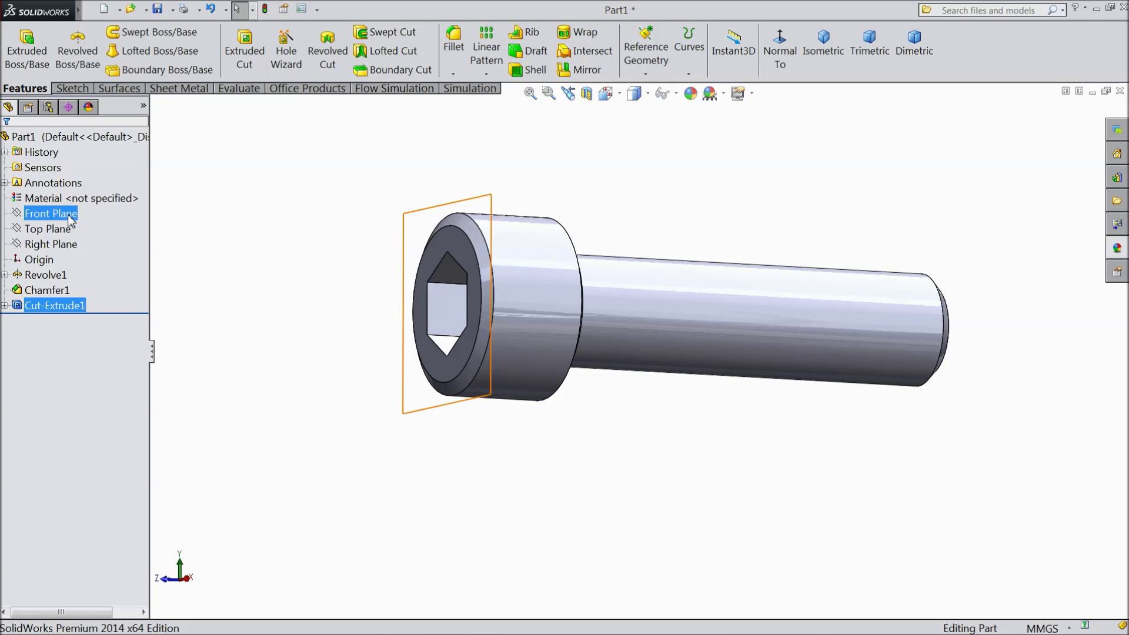
{"action": "left_click", "coordinate": [64, 246]}
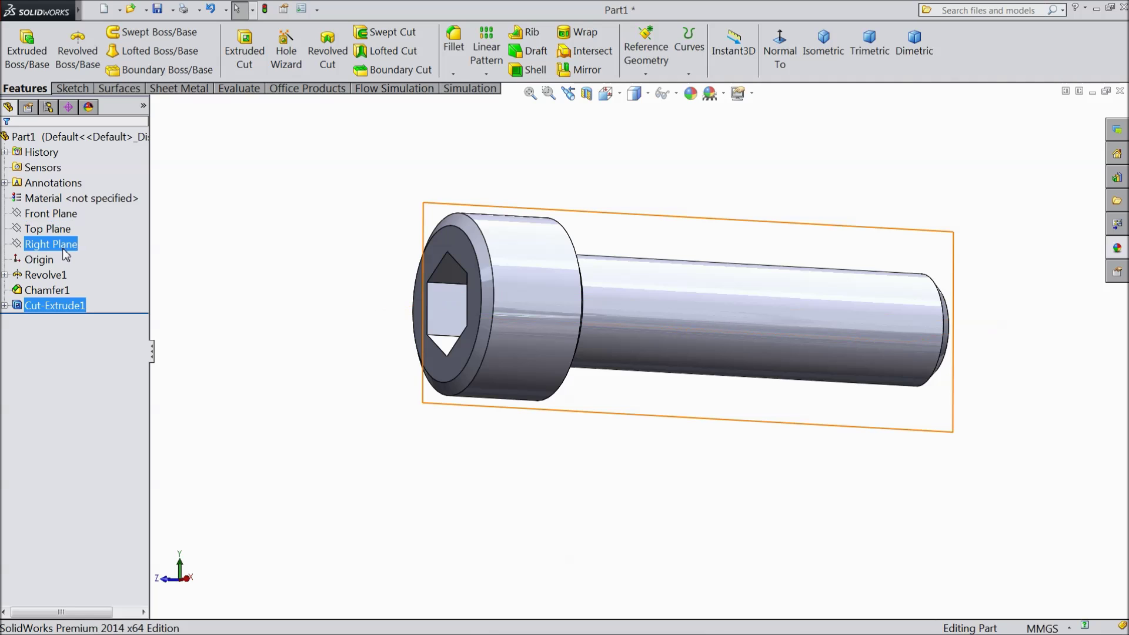
Start a sketch on the Right Plane, view it normal, and zoom toward the head
{"action": "left_click", "coordinate": [65, 246]}
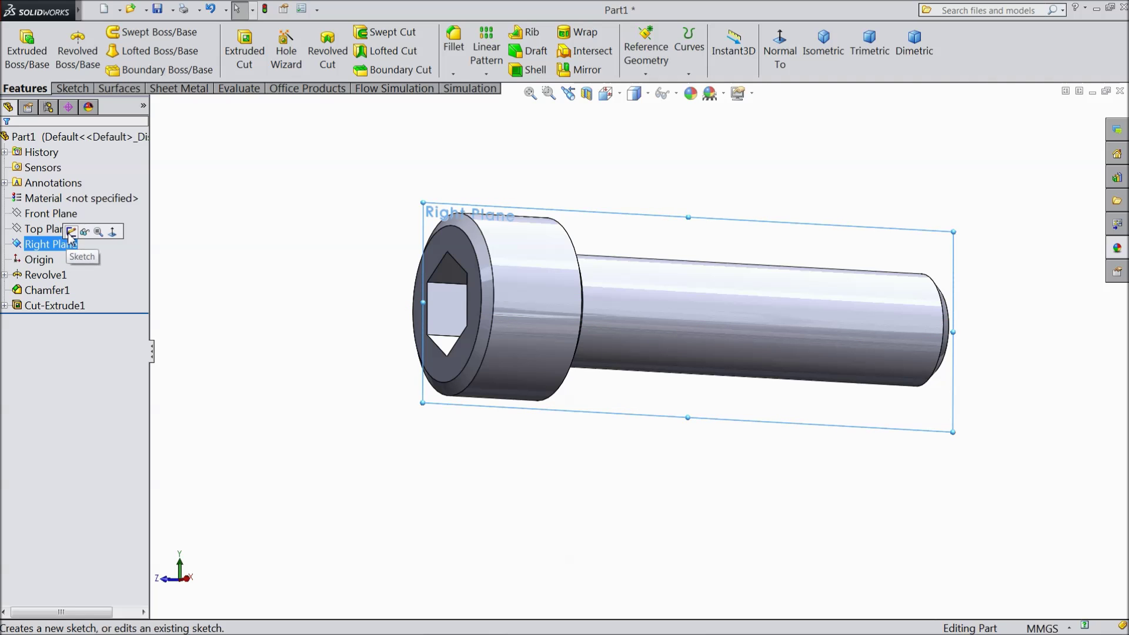
{"action": "left_click", "coordinate": [71, 231]}
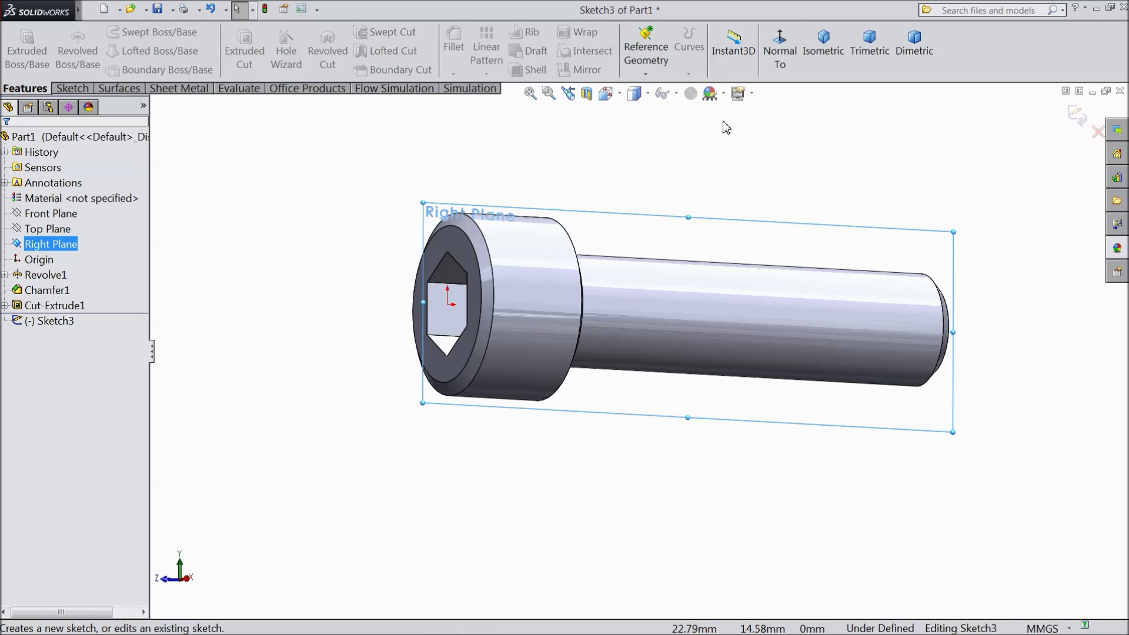
{"action": "left_click", "coordinate": [780, 59]}
{"action": "scroll", "coordinate": [446, 361], "scroll_direction": "down", "scroll_amount": 5}
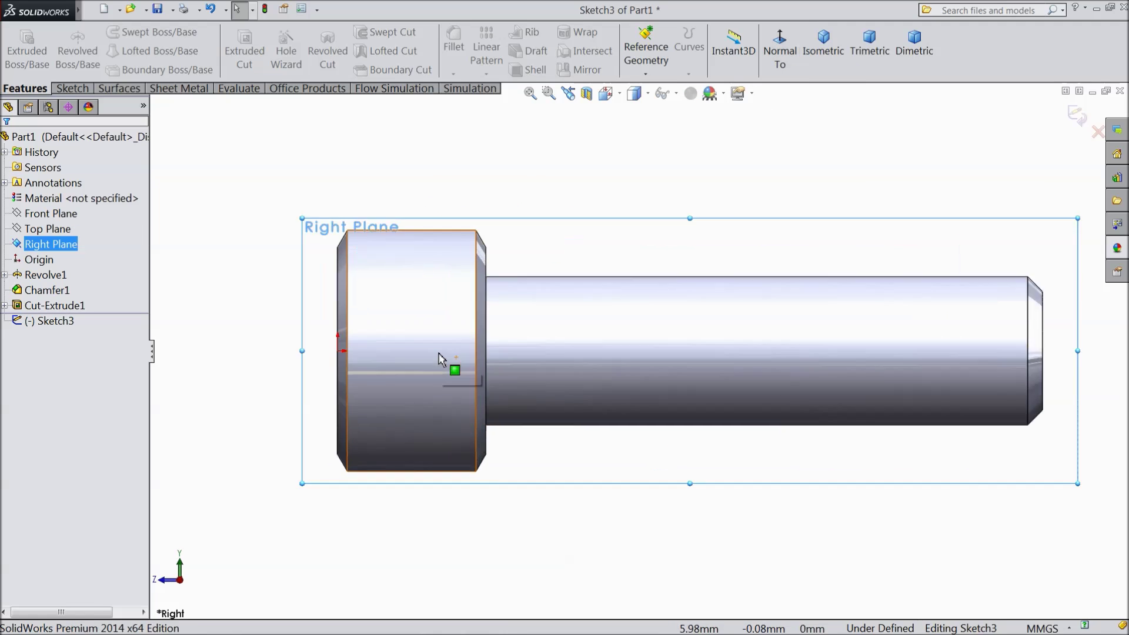
{"action": "scroll", "coordinate": [434, 352], "scroll_direction": "down", "scroll_amount": 1}
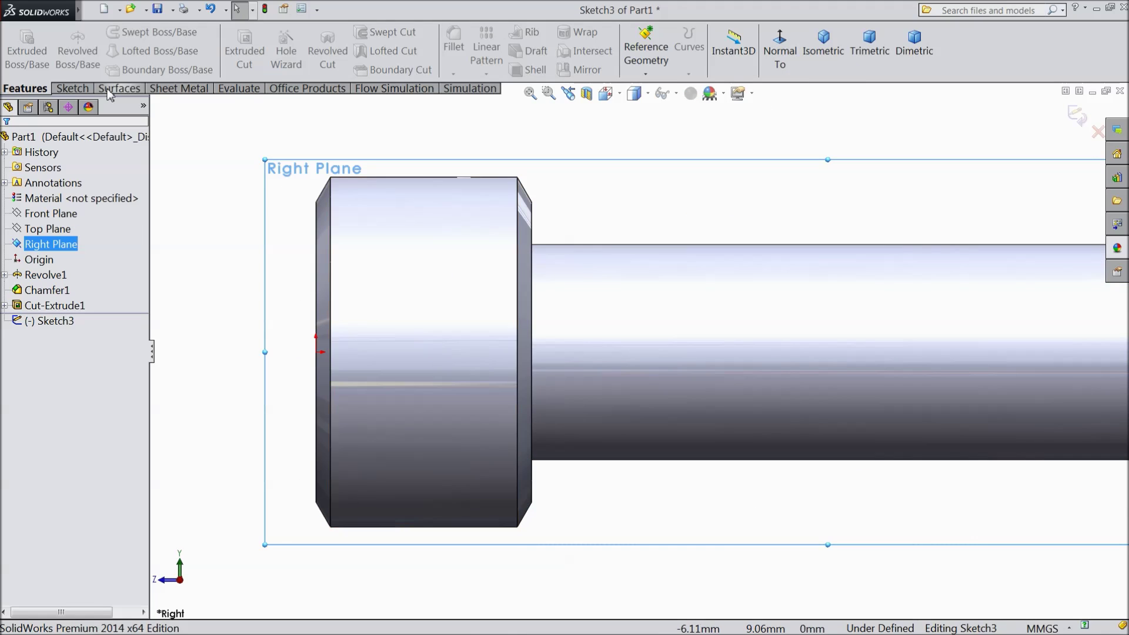
Draw a construction centerline from the origin rightward along the bolt axis
{"action": "left_click", "coordinate": [72, 88]}
{"action": "left_click", "coordinate": [114, 31]}
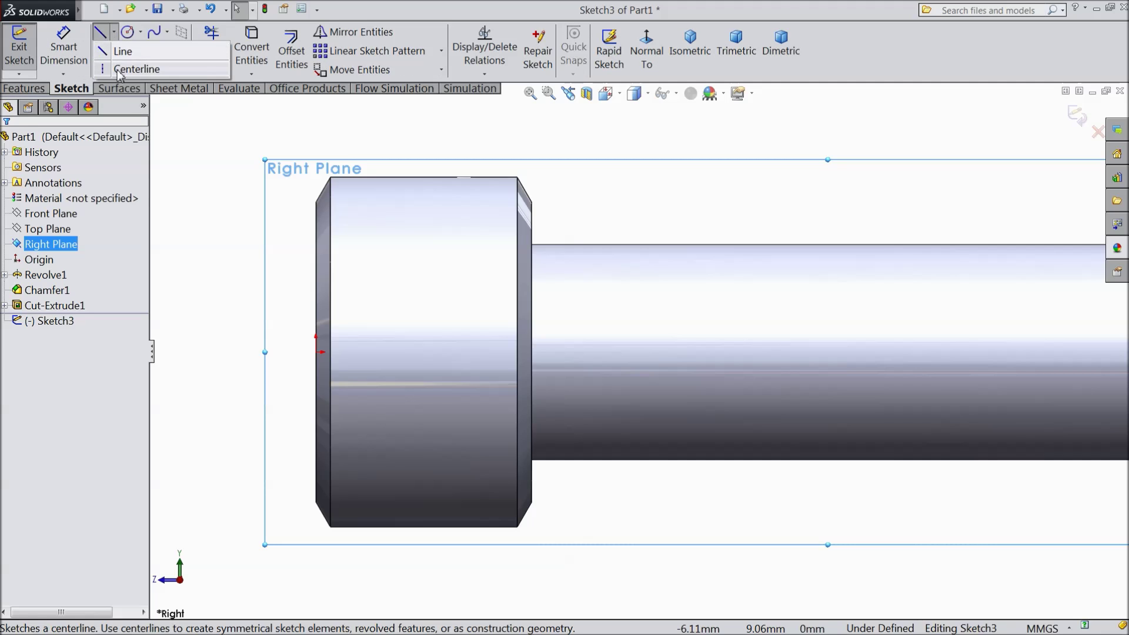
{"action": "left_click", "coordinate": [137, 69]}
{"action": "left_click", "coordinate": [316, 351]}
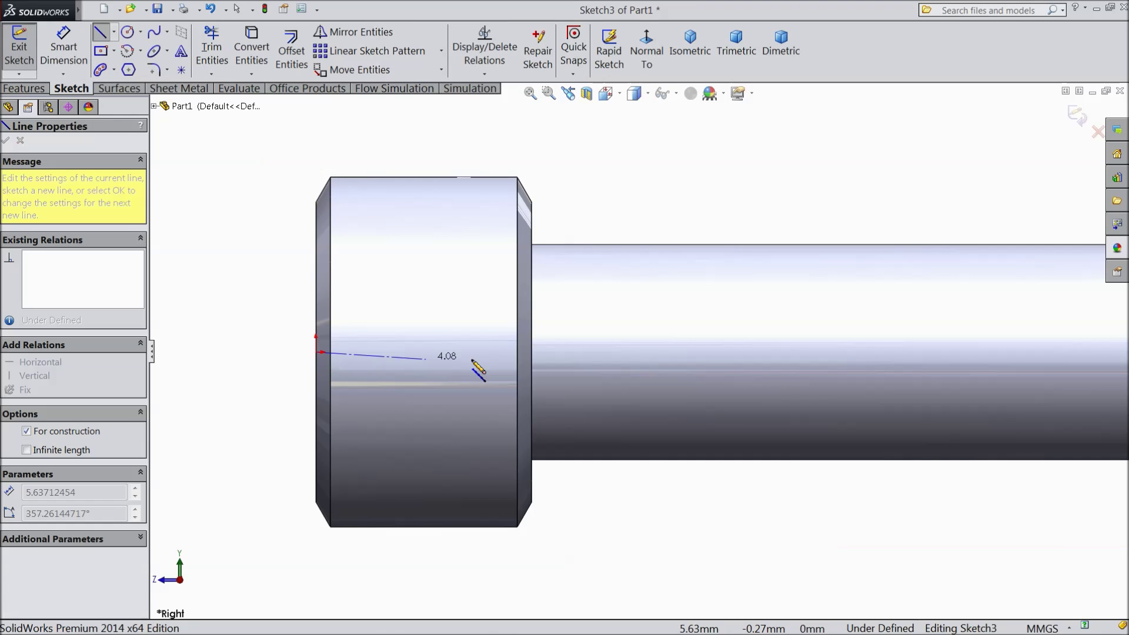
{"action": "left_click", "coordinate": [636, 351]}
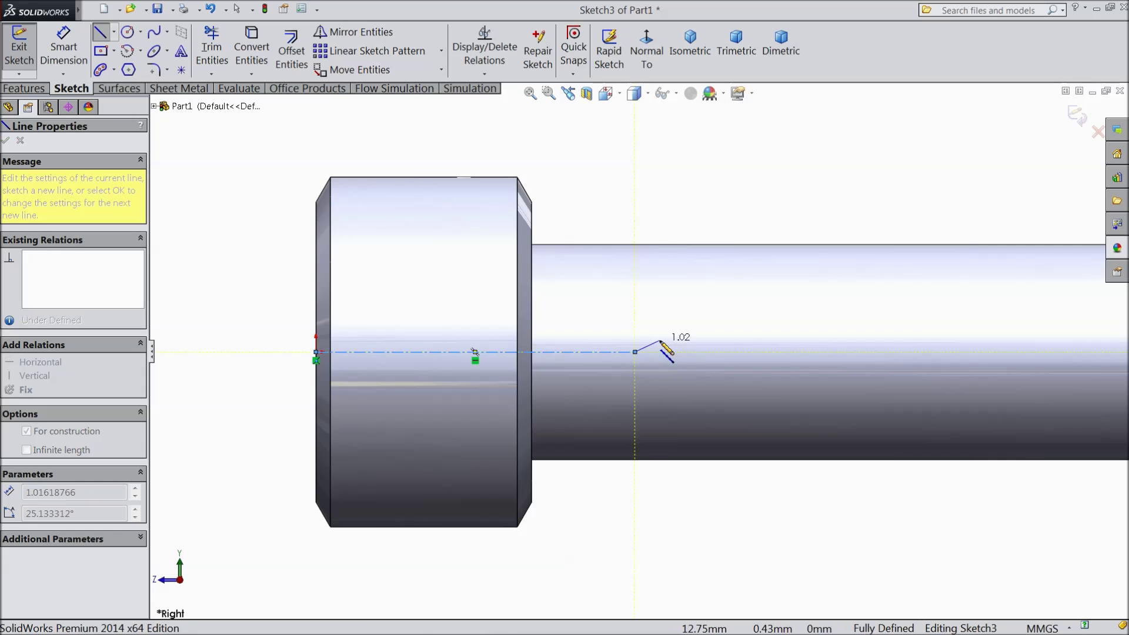
{"action": "right_click", "coordinate": [659, 350]}
{"action": "left_click", "coordinate": [715, 116]}
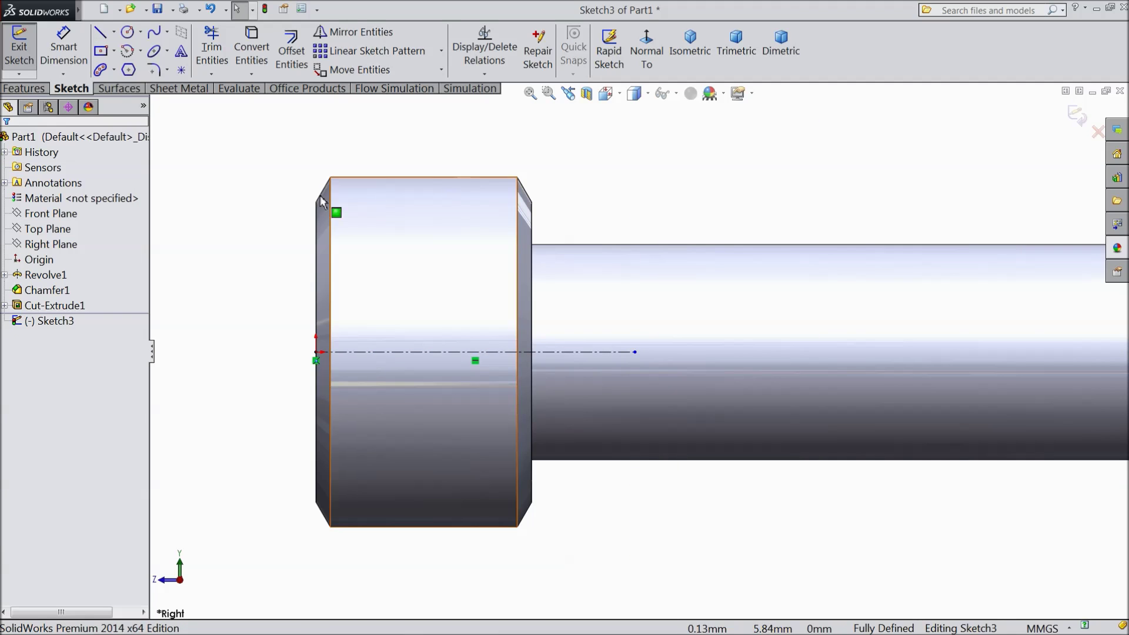
Draw the first closed triangle from the origin up the head edge, then switch to wireframe display
{"action": "left_click", "coordinate": [101, 33]}
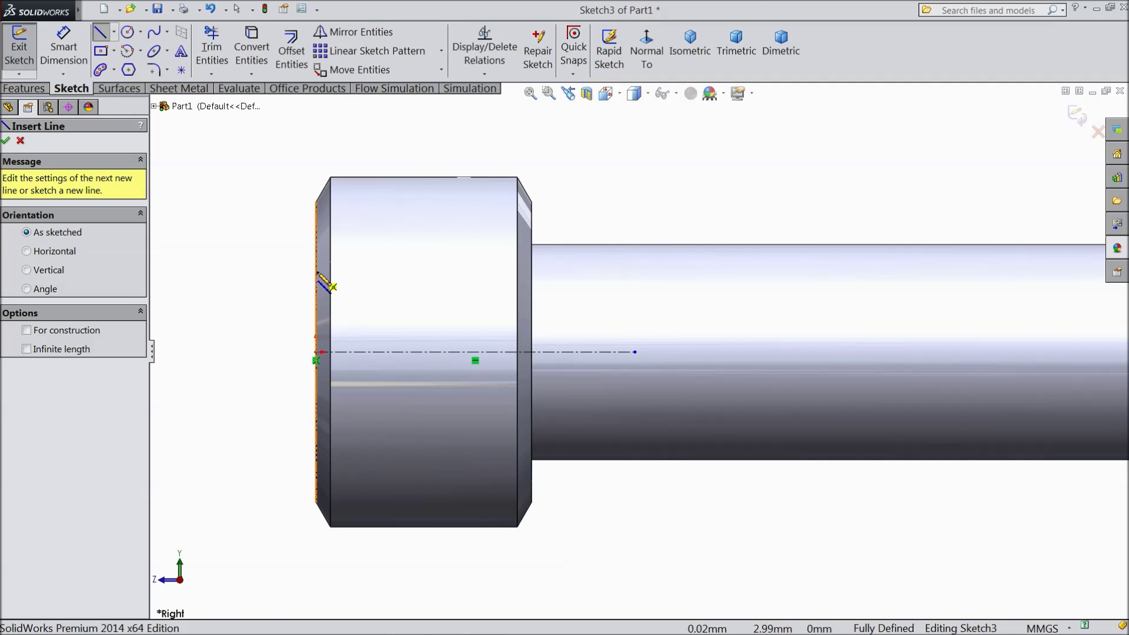
{"action": "left_click", "coordinate": [316, 352]}
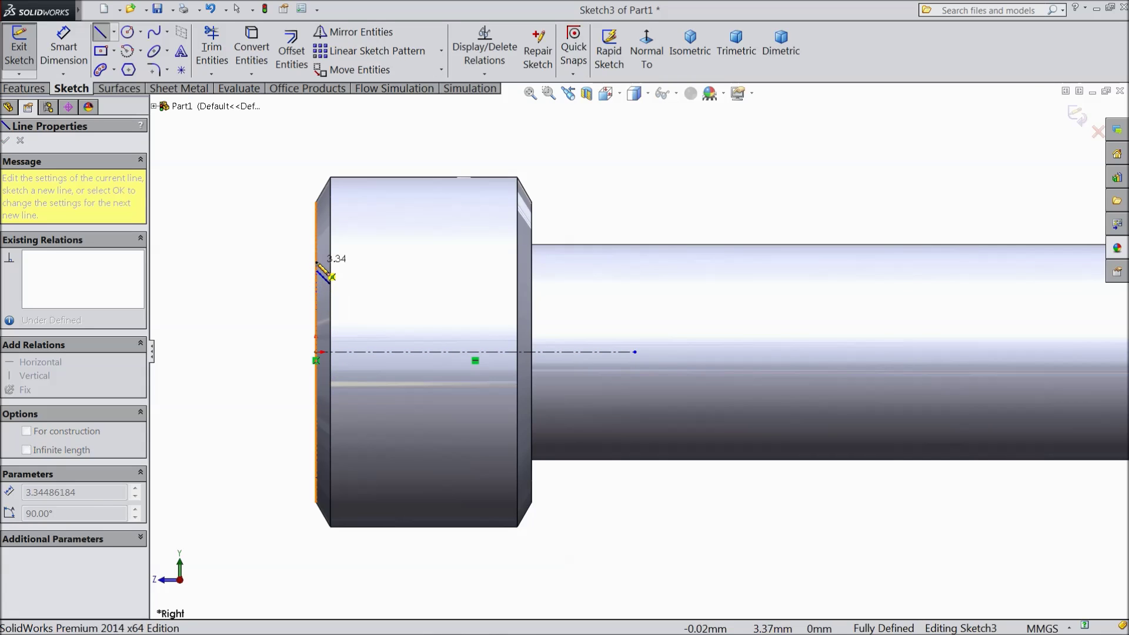
{"action": "left_click", "coordinate": [315, 256]}
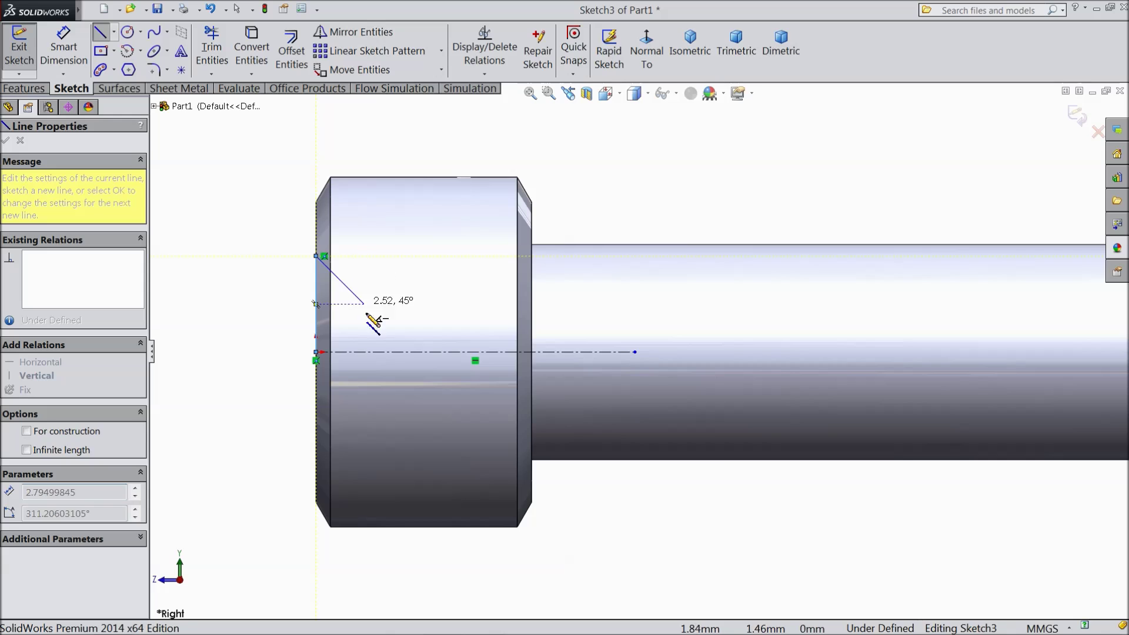
{"action": "left_click", "coordinate": [376, 351]}
{"action": "left_click", "coordinate": [315, 351]}
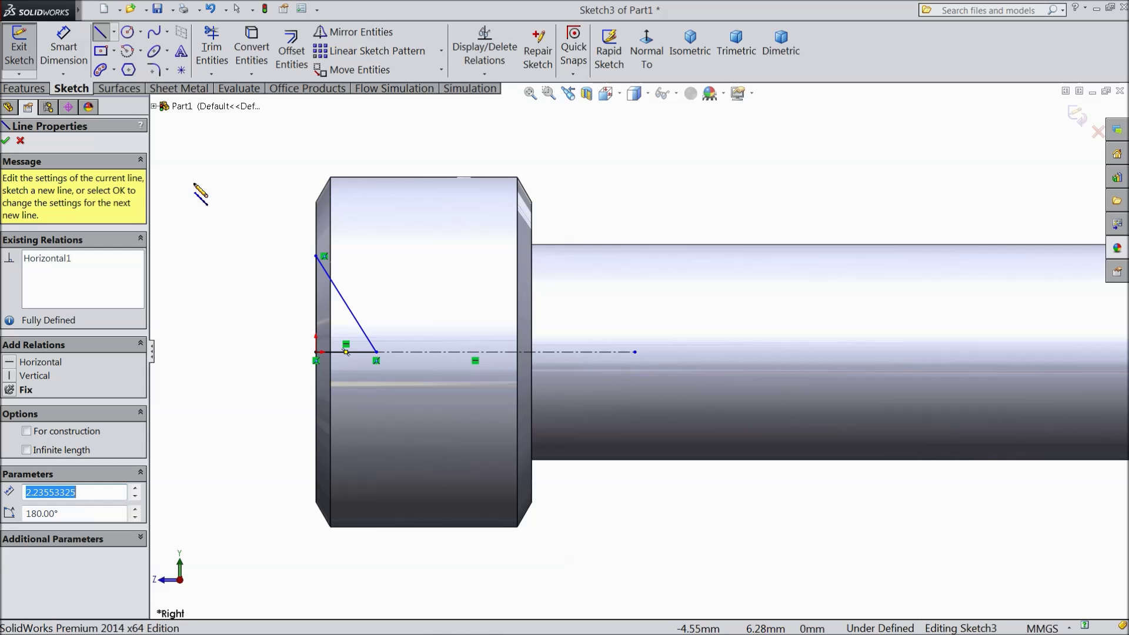
{"action": "left_click", "coordinate": [647, 93]}
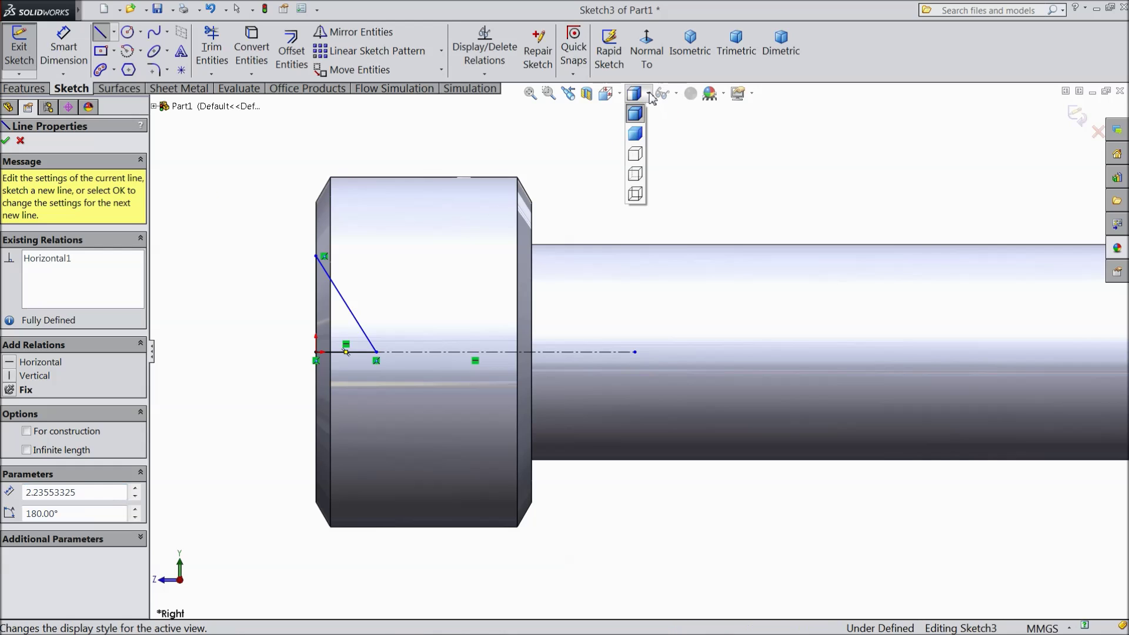
{"action": "left_click", "coordinate": [636, 195]}
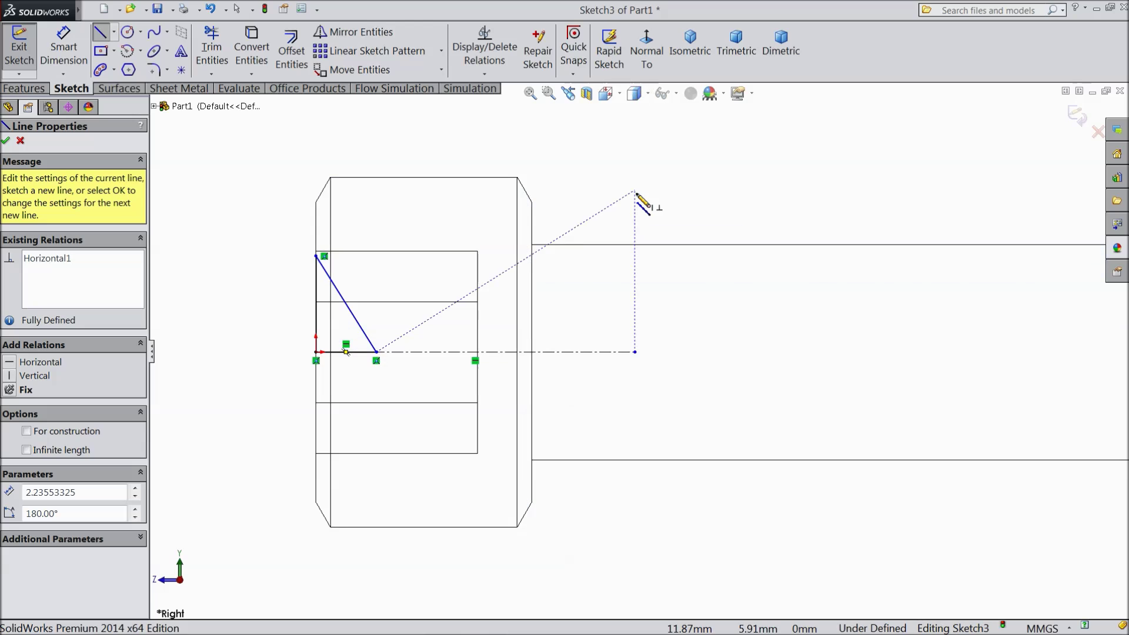
Draw a second closed triangle from the inner head corner down to the axis
{"action": "left_click", "coordinate": [477, 251]}
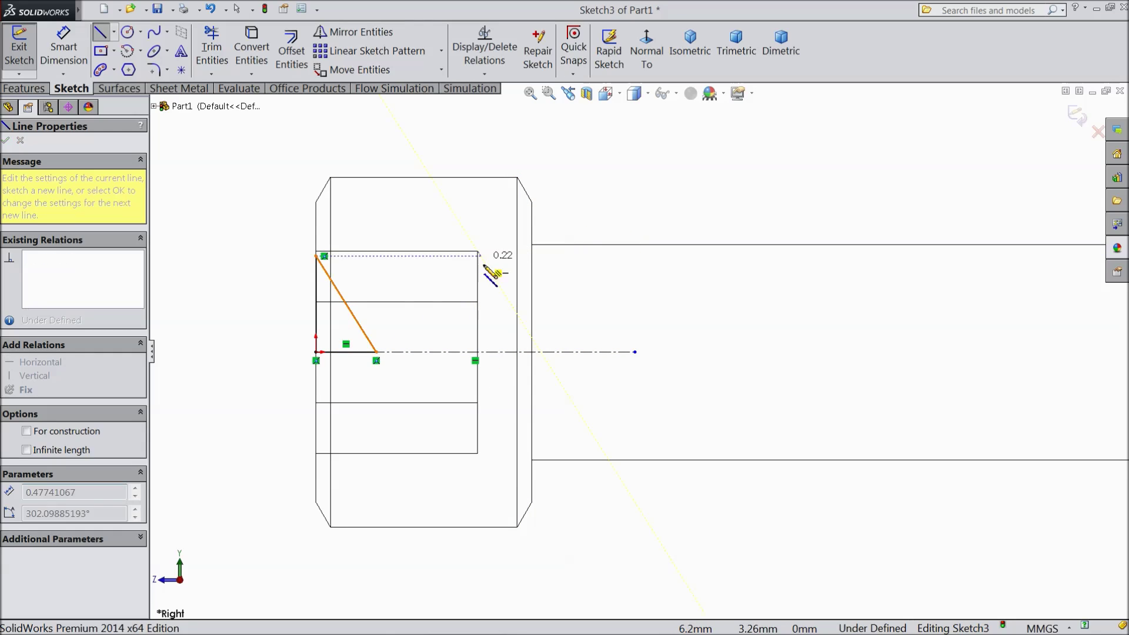
{"action": "left_click", "coordinate": [475, 351]}
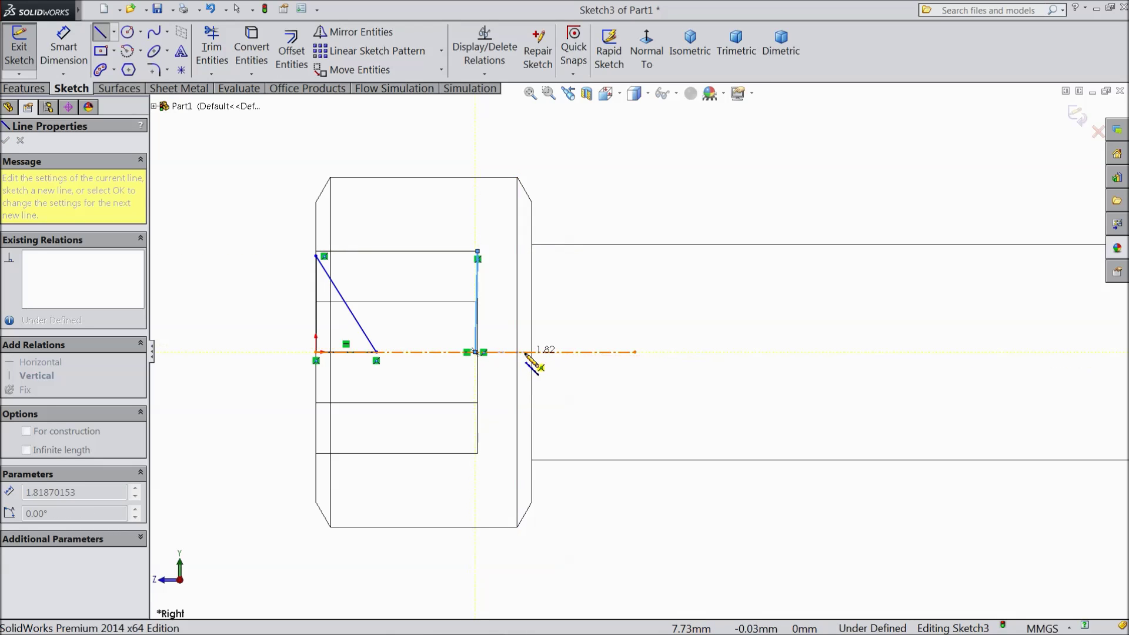
{"action": "left_click", "coordinate": [526, 352]}
{"action": "left_click", "coordinate": [477, 251]}
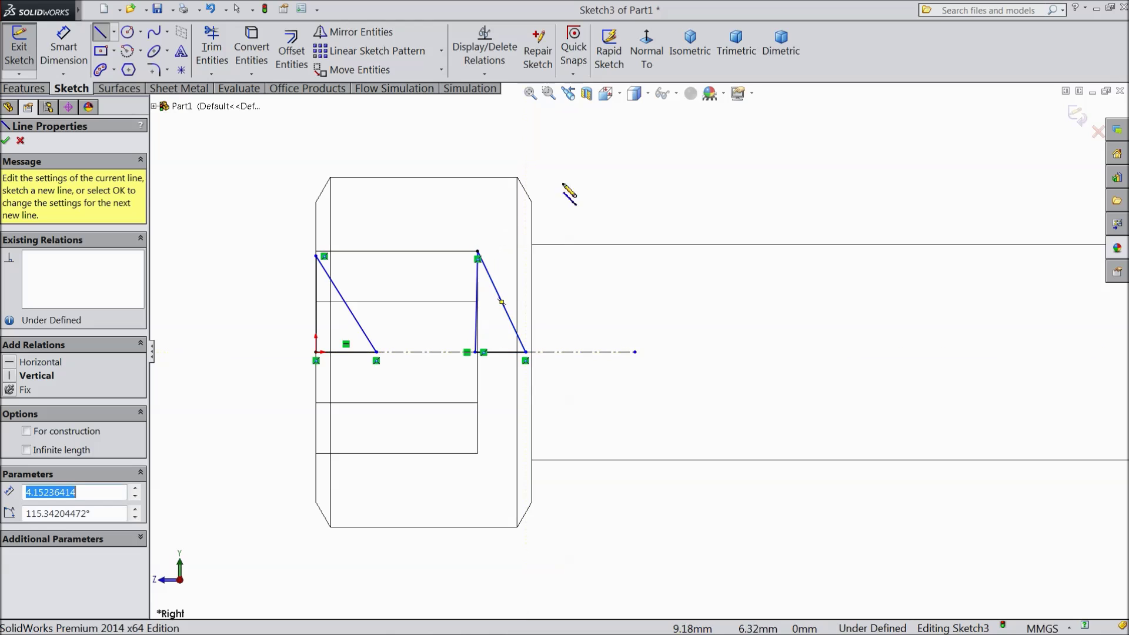
{"action": "right_click", "coordinate": [570, 186]}
{"action": "left_click", "coordinate": [589, 182]}
Make the second triangle's side vertical and dimension the first triangle's diagonal at 30°
{"action": "scroll", "coordinate": [477, 341], "scroll_direction": "down", "scroll_amount": 2}
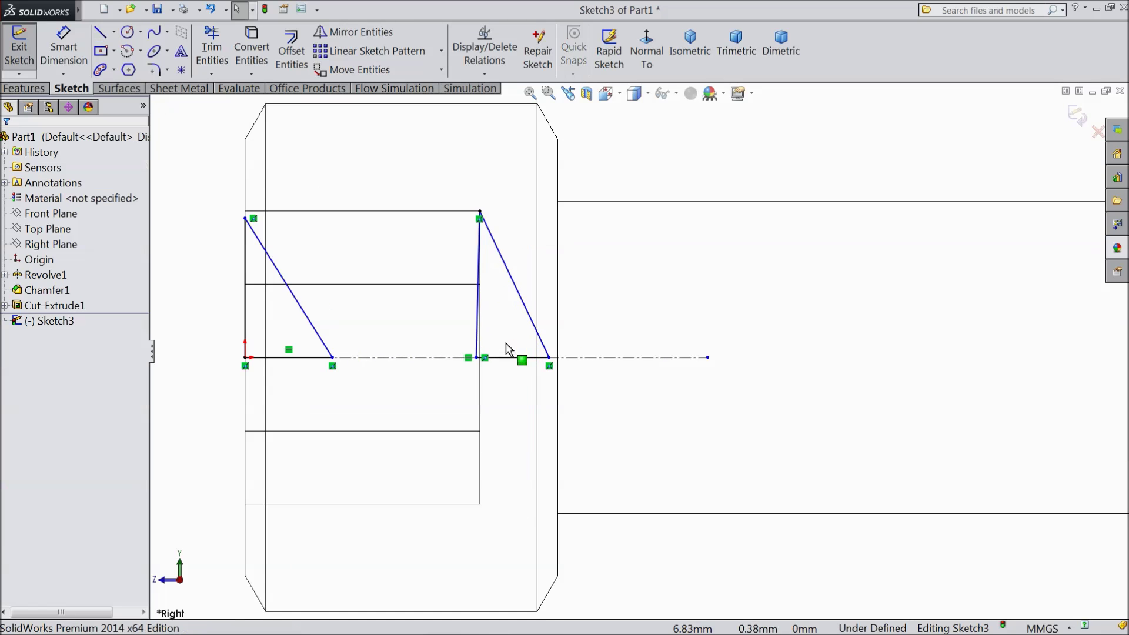
{"action": "left_click", "coordinate": [479, 345]}
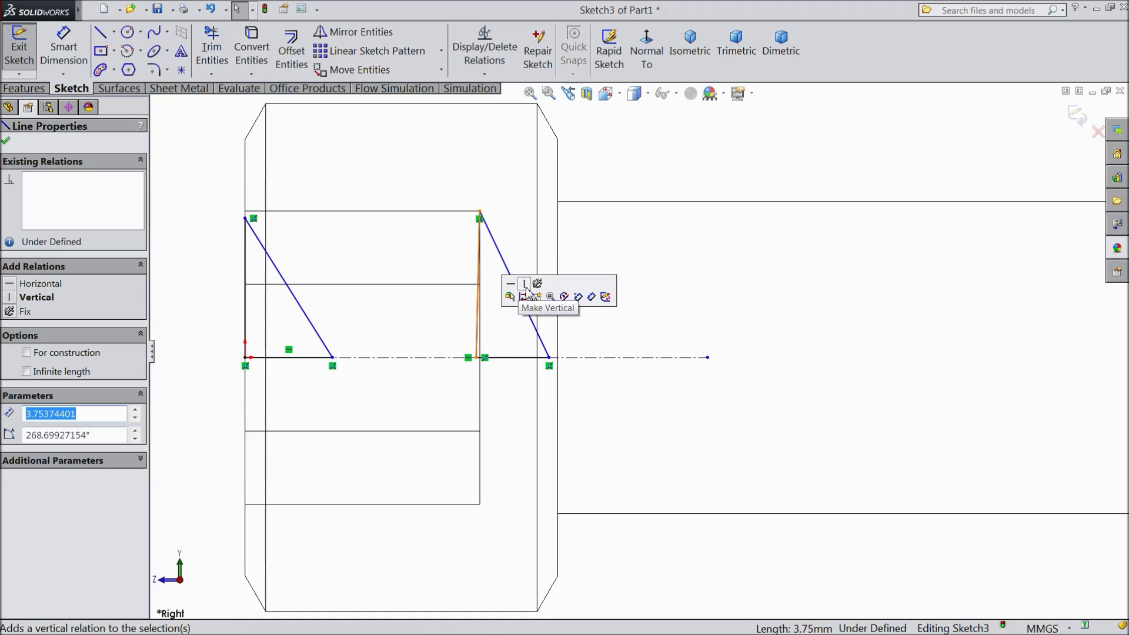
{"action": "left_click", "coordinate": [523, 284]}
{"action": "left_click", "coordinate": [63, 47]}
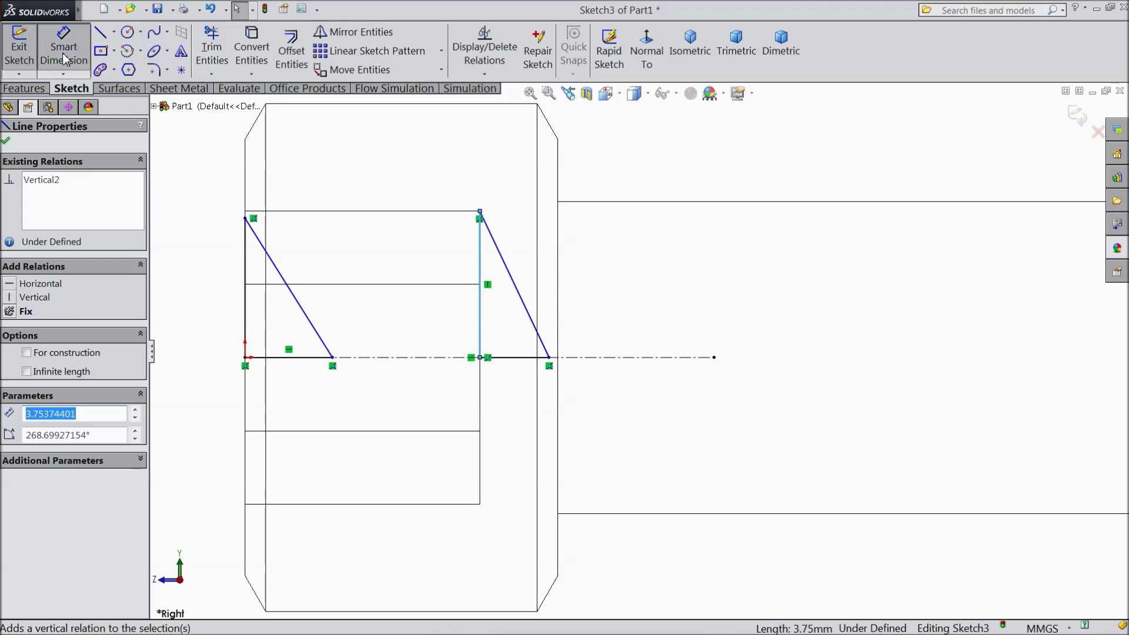
{"action": "left_click", "coordinate": [246, 277]}
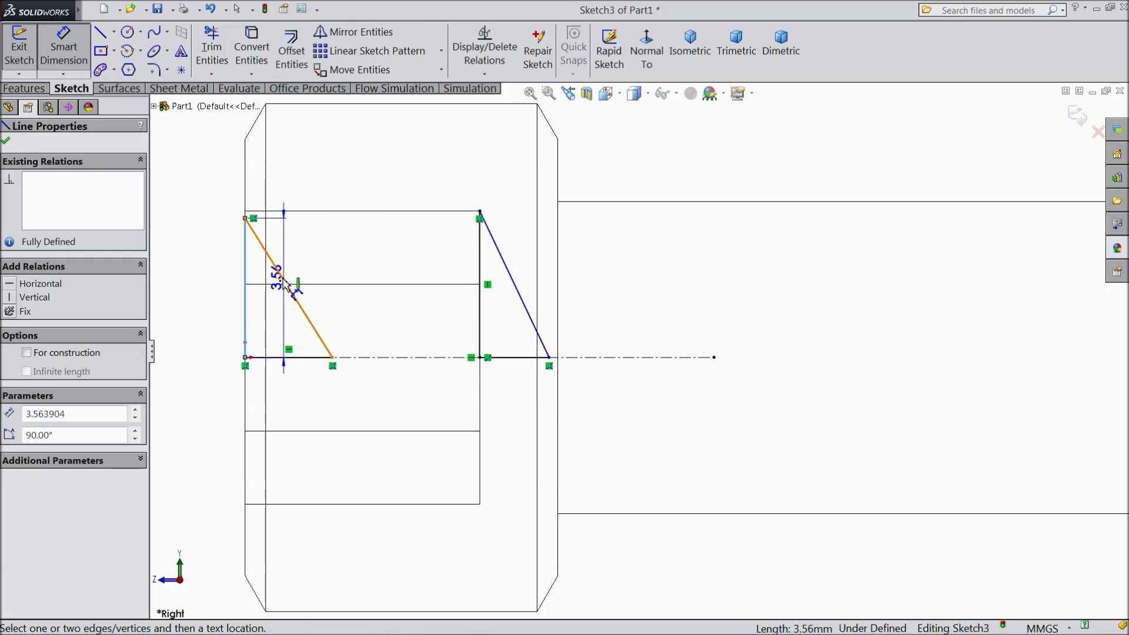
{"action": "left_click", "coordinate": [287, 284]}
{"action": "left_click", "coordinate": [275, 319]}
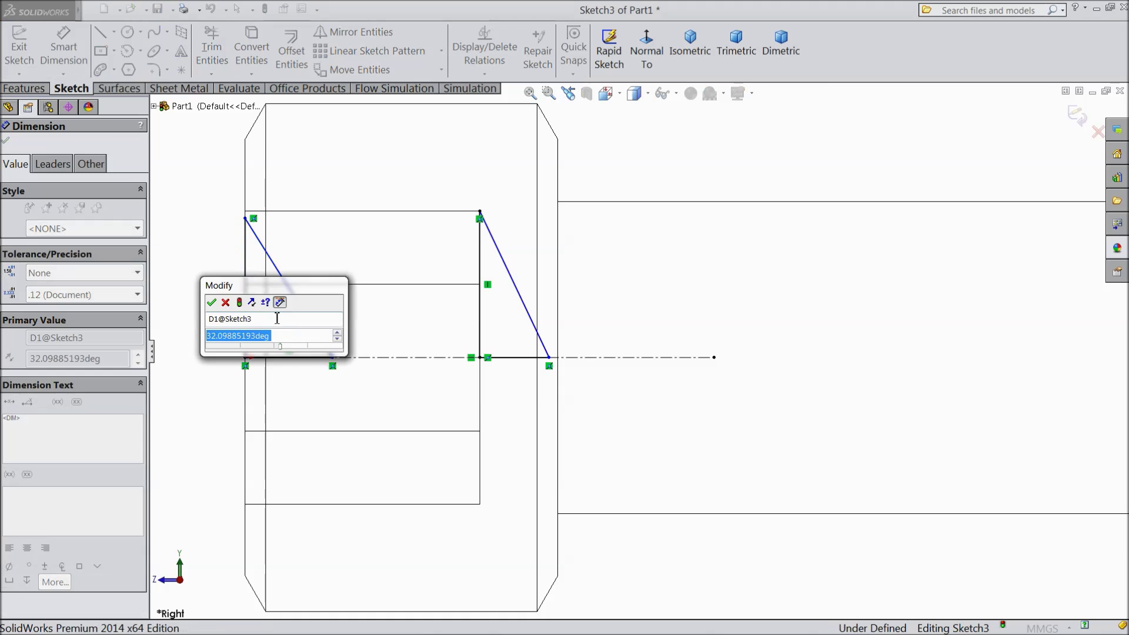
{"action": "left_click", "coordinate": [216, 302]}
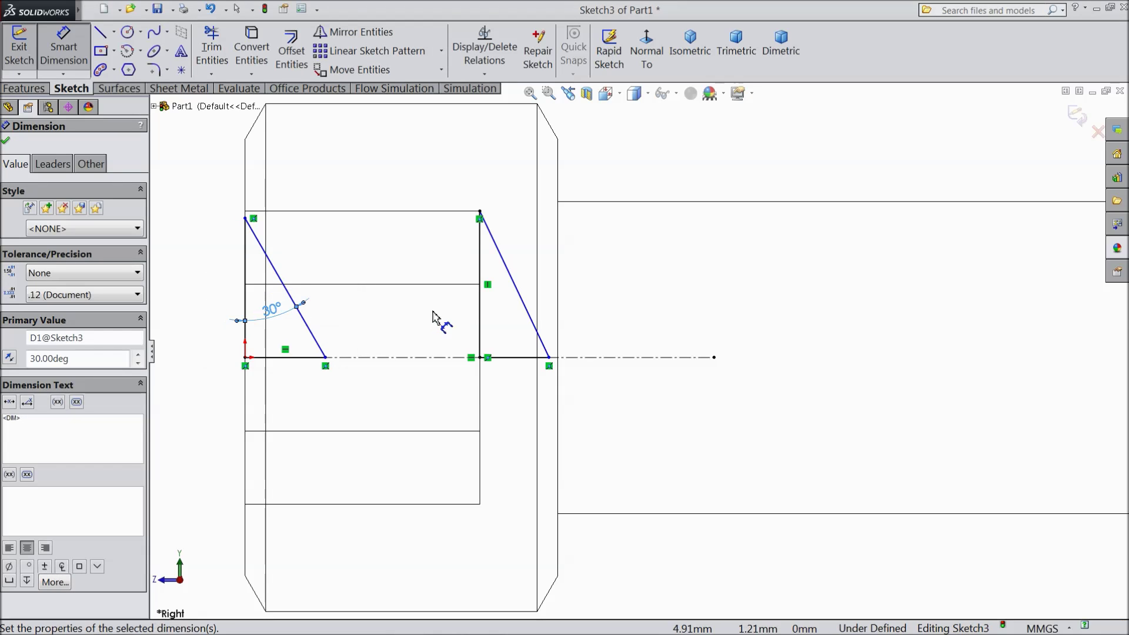
Dimension the second triangle's diagonal at 30° from its vertical side
{"action": "left_click", "coordinate": [479, 315]}
{"action": "left_click", "coordinate": [517, 293]}
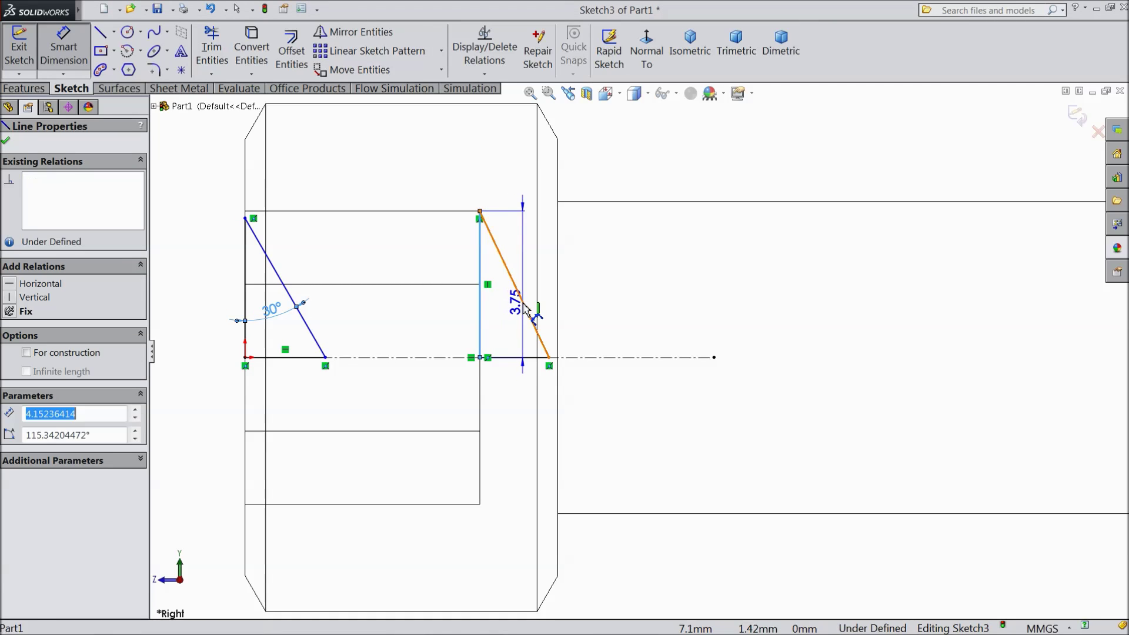
{"action": "left_click", "coordinate": [501, 315]}
{"action": "type", "text": "30"}
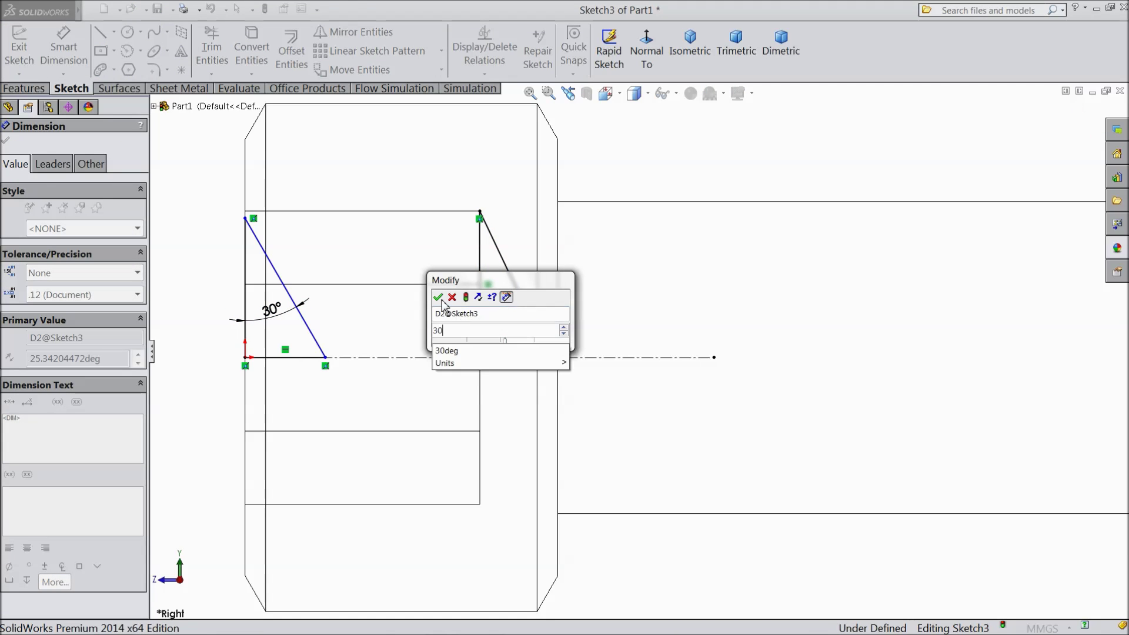
{"action": "left_click", "coordinate": [440, 299]}
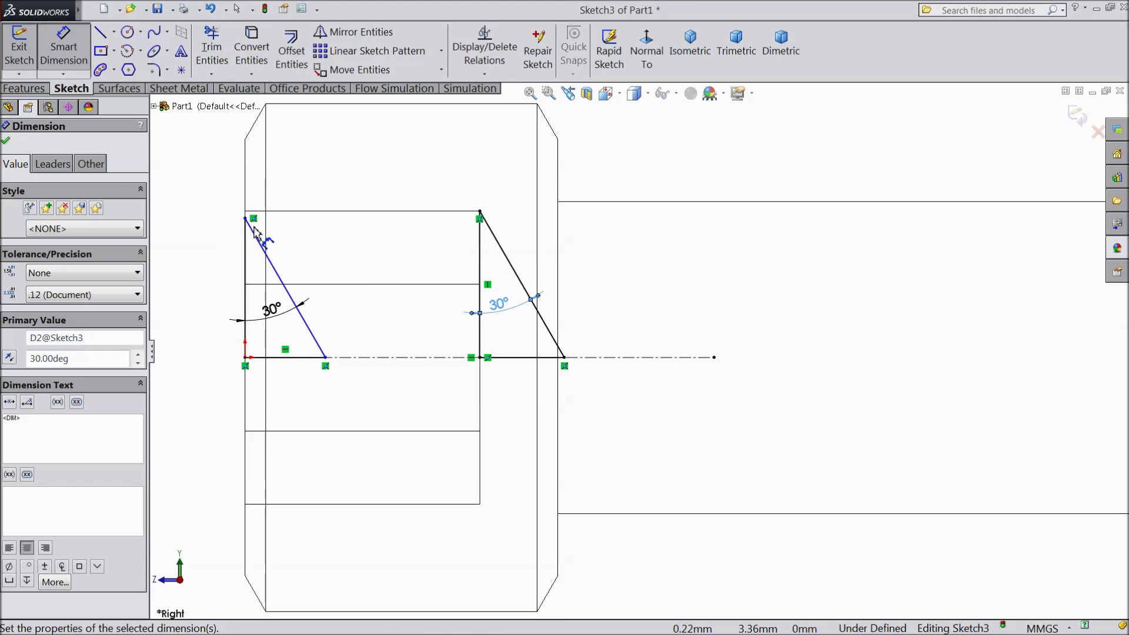
Give the first triangle's vertical side a 4 mm height, fully defining the sketch
{"action": "left_click", "coordinate": [247, 270]}
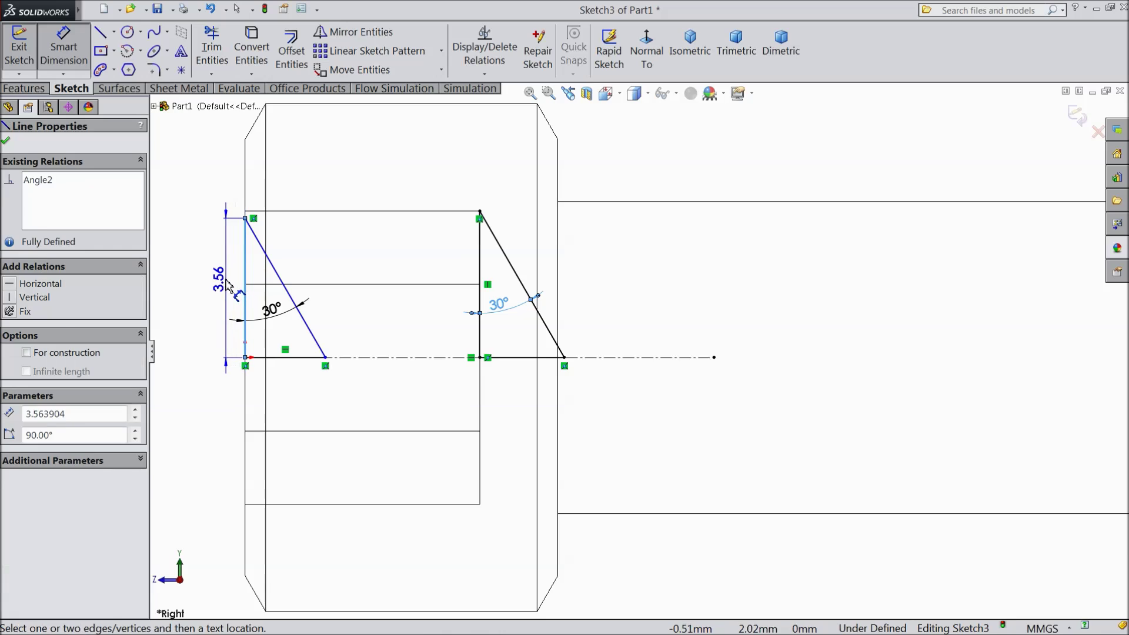
{"action": "left_click", "coordinate": [226, 276]}
{"action": "type", "text": "4"}
{"action": "left_click", "coordinate": [162, 265]}
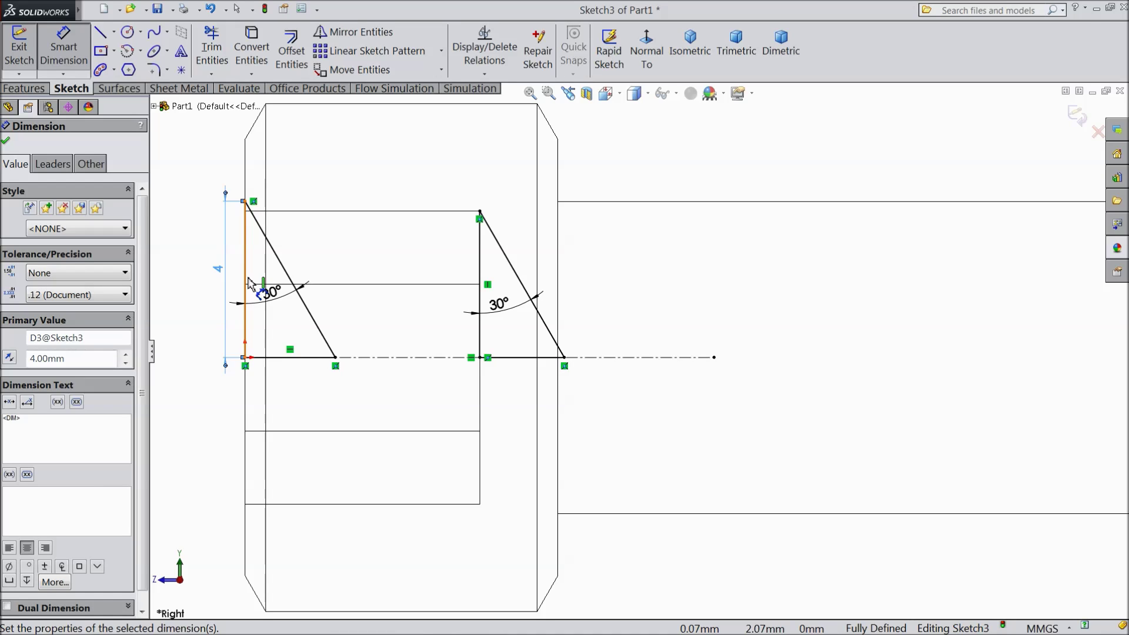
{"action": "left_click", "coordinate": [5, 143]}
{"action": "key", "text": "z"}
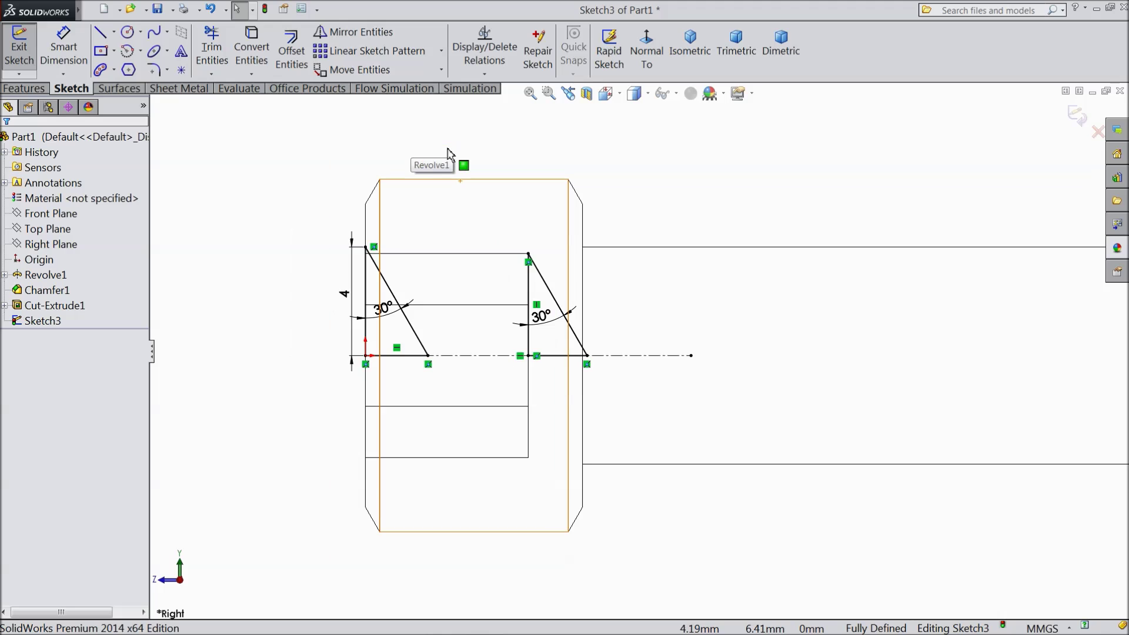
Start a revolved cut from the triangles and display the model shaded with edges
{"action": "left_click", "coordinate": [23, 88]}
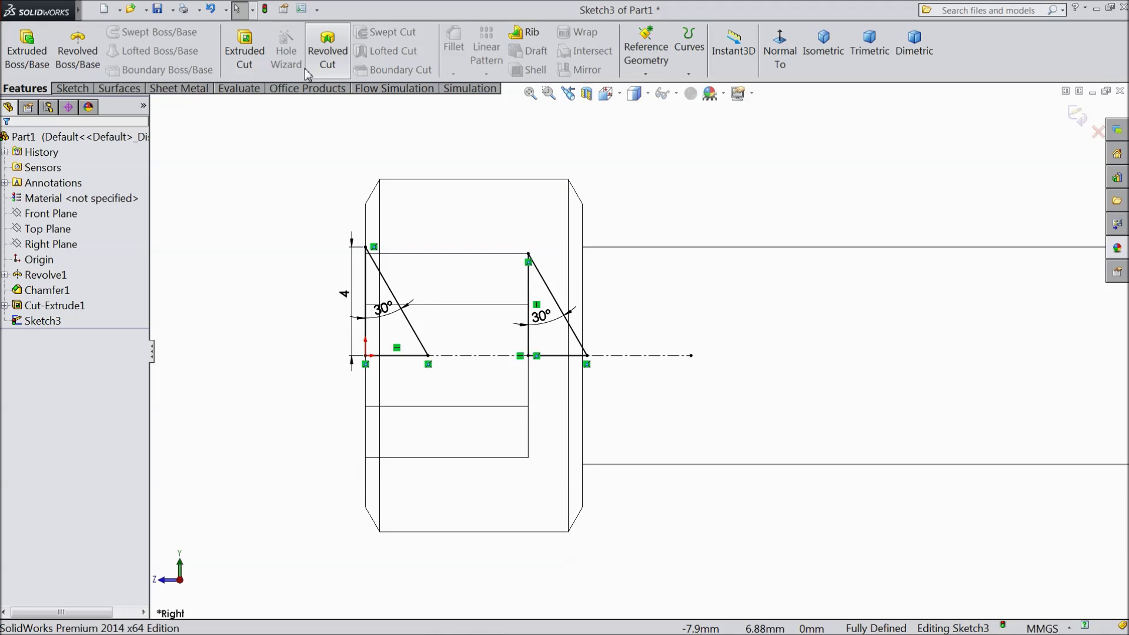
{"action": "left_click", "coordinate": [326, 57]}
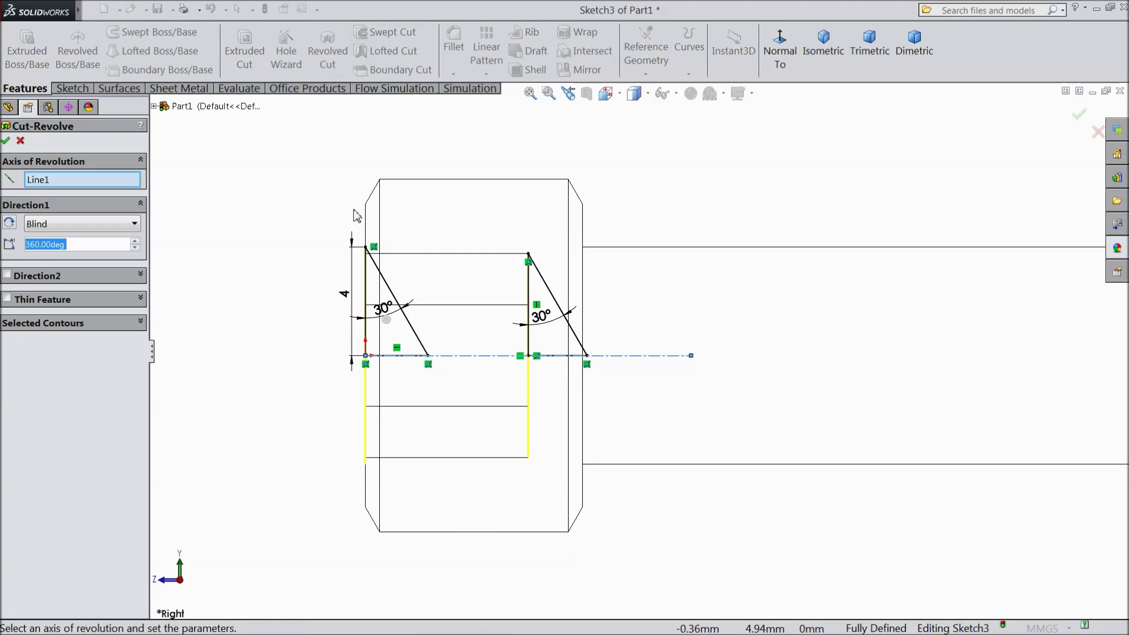
{"action": "middle_click_drag", "start_coordinate": [504, 322], "coordinate": [403, 355]}
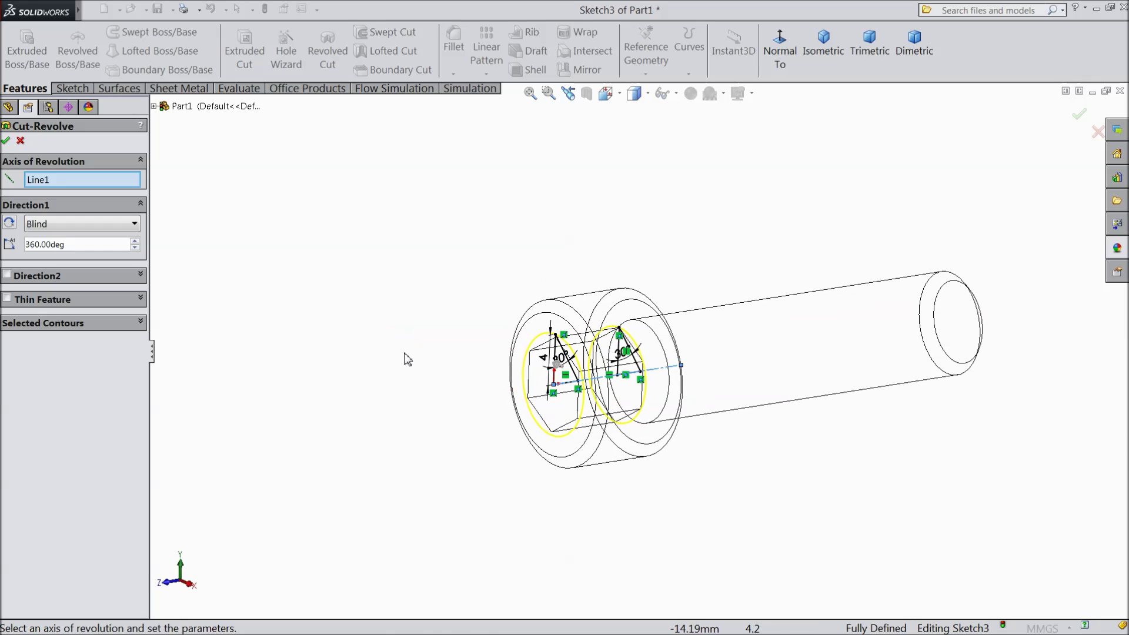
{"action": "scroll", "coordinate": [596, 362], "scroll_direction": "down", "scroll_amount": 5}
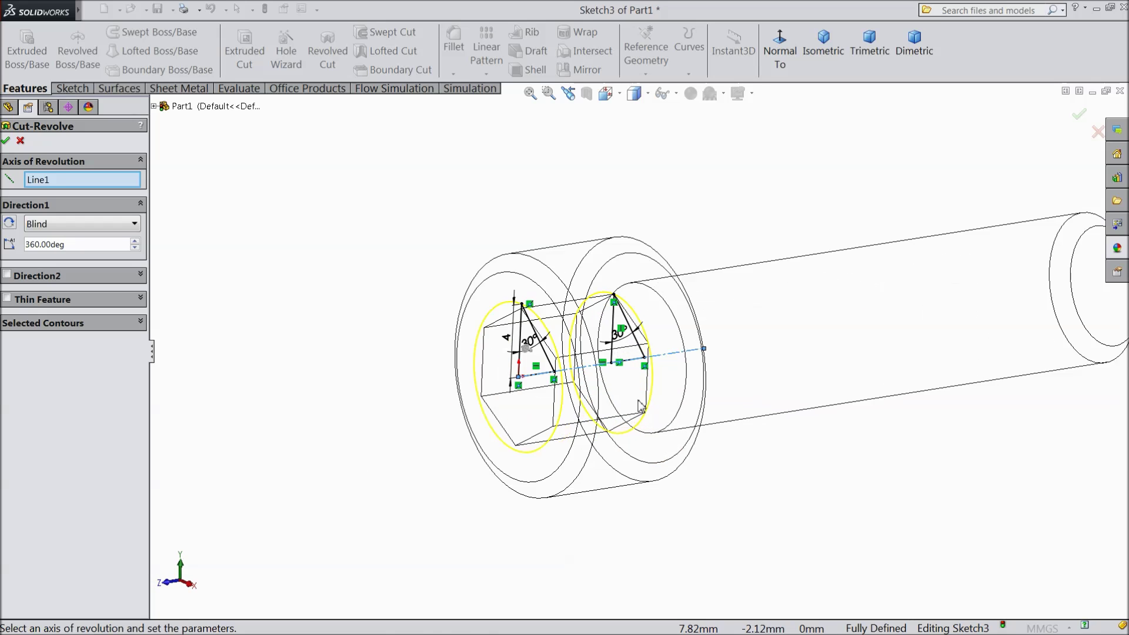
{"action": "left_click", "coordinate": [634, 93]}
{"action": "left_click", "coordinate": [640, 118]}
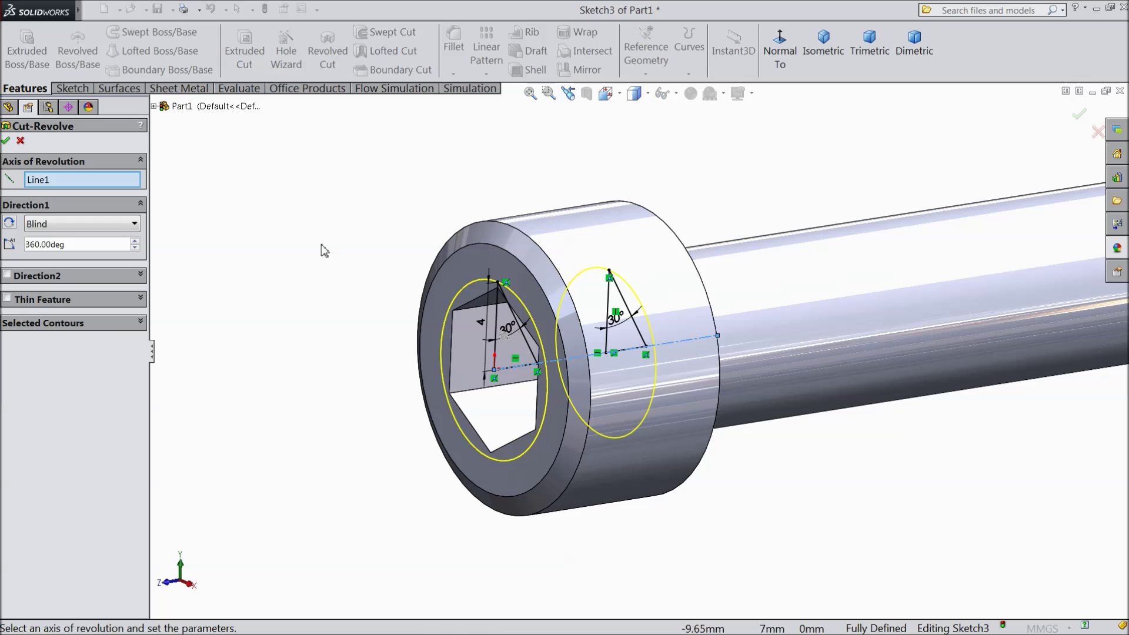
Accept the 360° revolved cut and inspect the socket's conical bottom
{"action": "mouse_move", "coordinate": [325, 251]}
{"action": "middle_mouse_down"}
{"action": "mouse_move", "coordinate": [383, 222]}
{"action": "mouse_move", "coordinate": [360, 241]}
{"action": "mouse_move", "coordinate": [329, 229]}
{"action": "middle_mouse_up"}
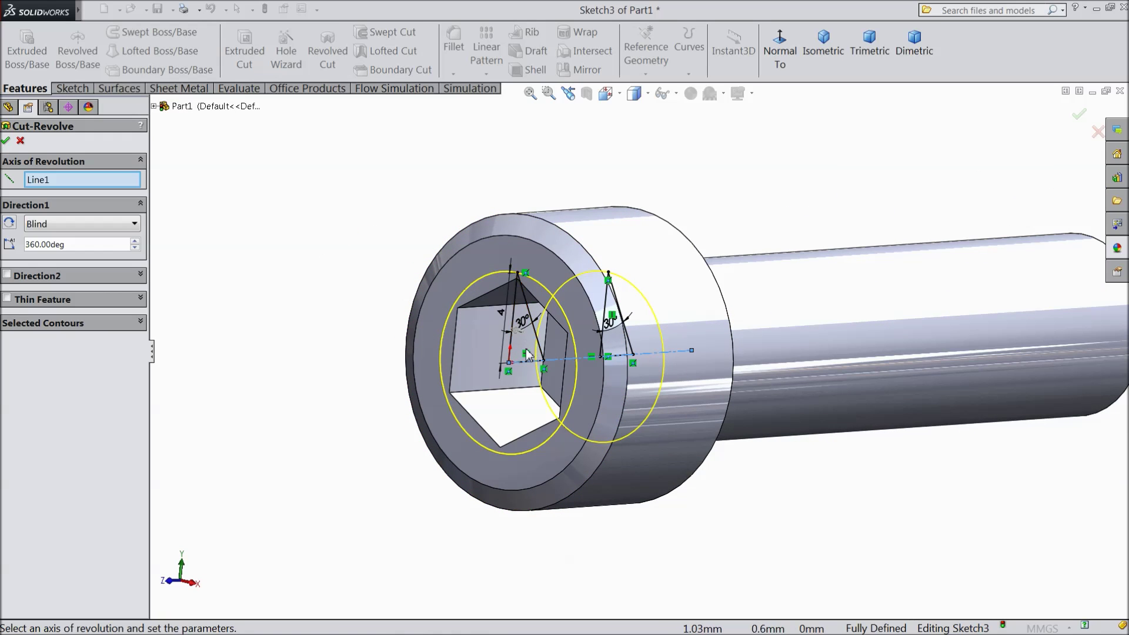
{"action": "left_click", "coordinate": [6, 141]}
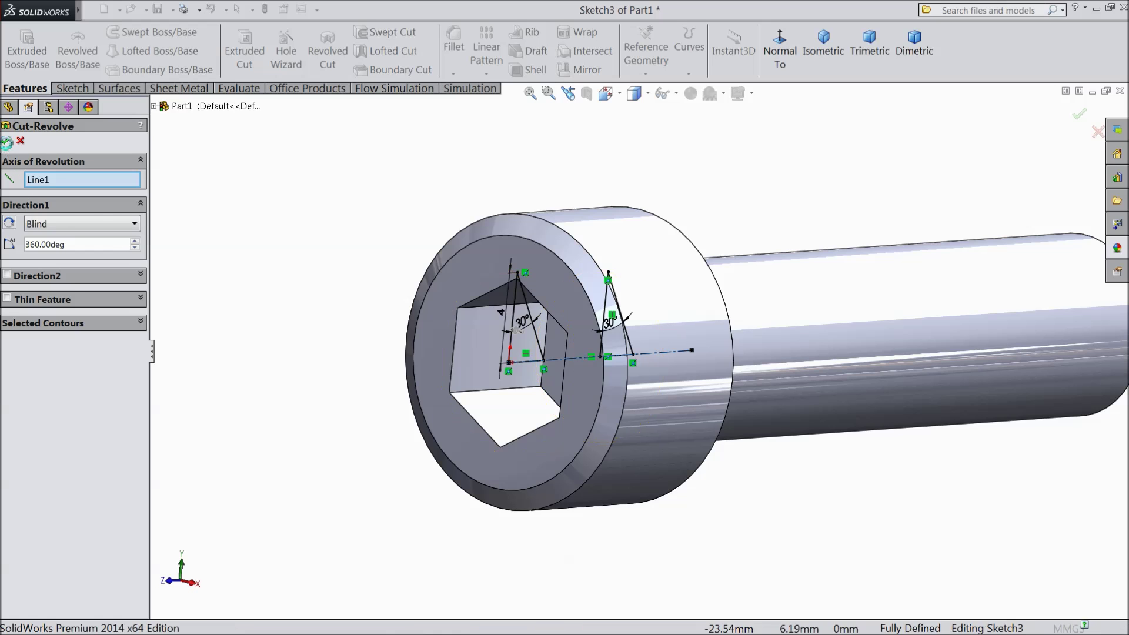
{"action": "middle_click_drag", "start_coordinate": [280, 345], "coordinate": [360, 329]}
{"action": "scroll", "coordinate": [609, 359], "scroll_direction": "down", "scroll_amount": 2}
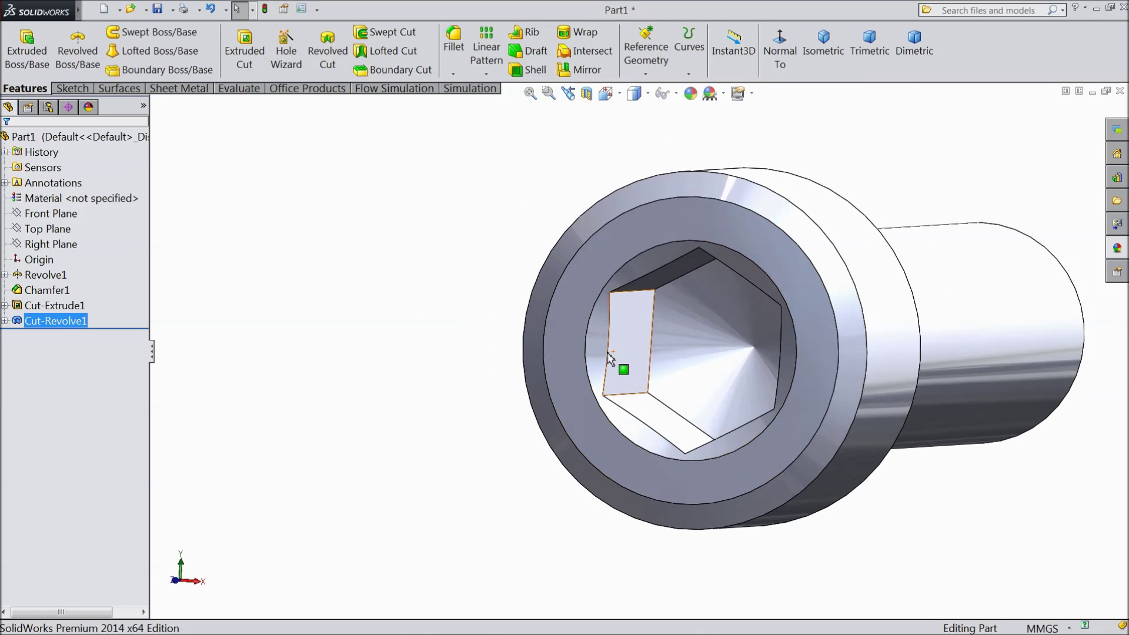
{"action": "middle_click_drag", "start_coordinate": [609, 358], "coordinate": [395, 344]}
{"action": "scroll", "coordinate": [393, 345], "scroll_direction": "up", "scroll_amount": 5}
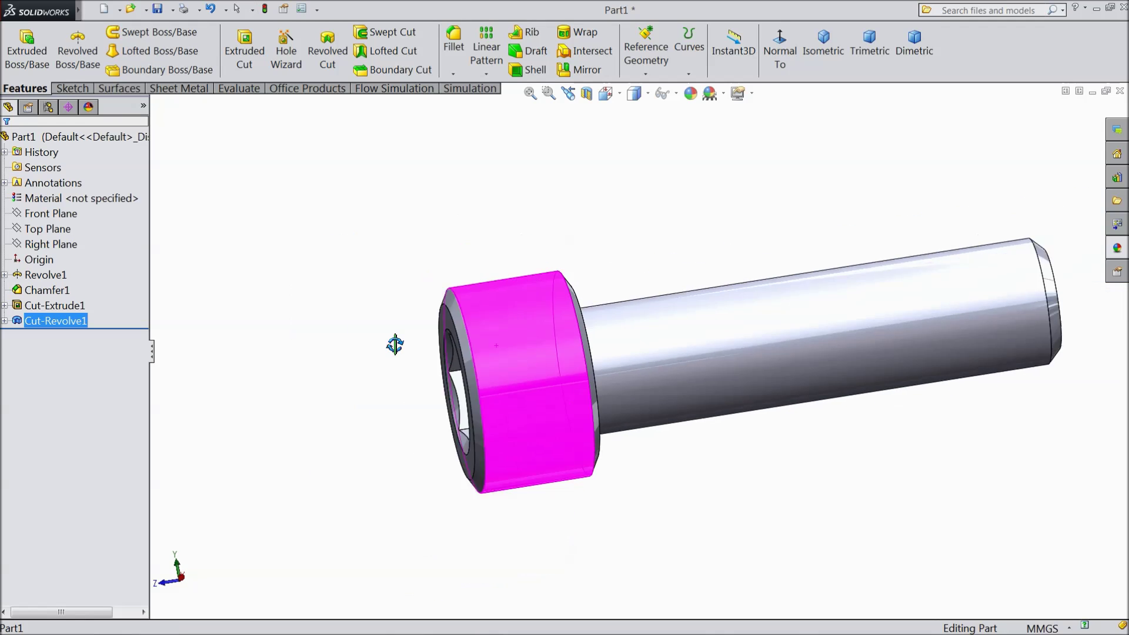
{"action": "left_click", "coordinate": [431, 353]}
Start a new sketch on the shank's flat end face
{"action": "middle_click_drag", "start_coordinate": [433, 330], "coordinate": [331, 359]}
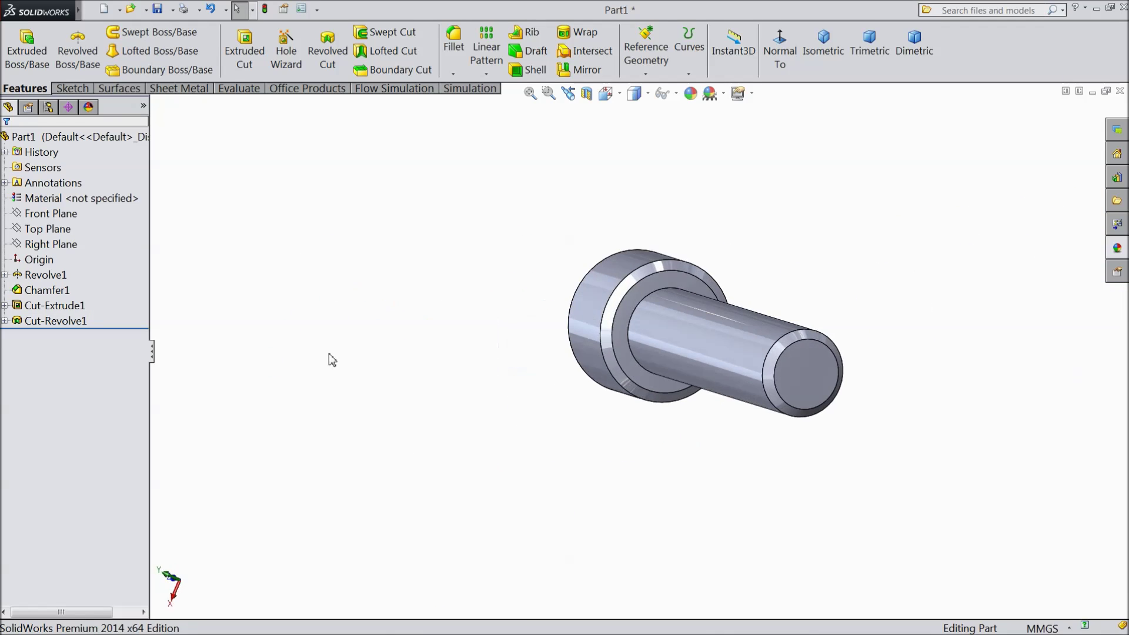
{"action": "scroll", "coordinate": [858, 377], "scroll_direction": "down", "scroll_amount": 5}
{"action": "left_click", "coordinate": [711, 368]}
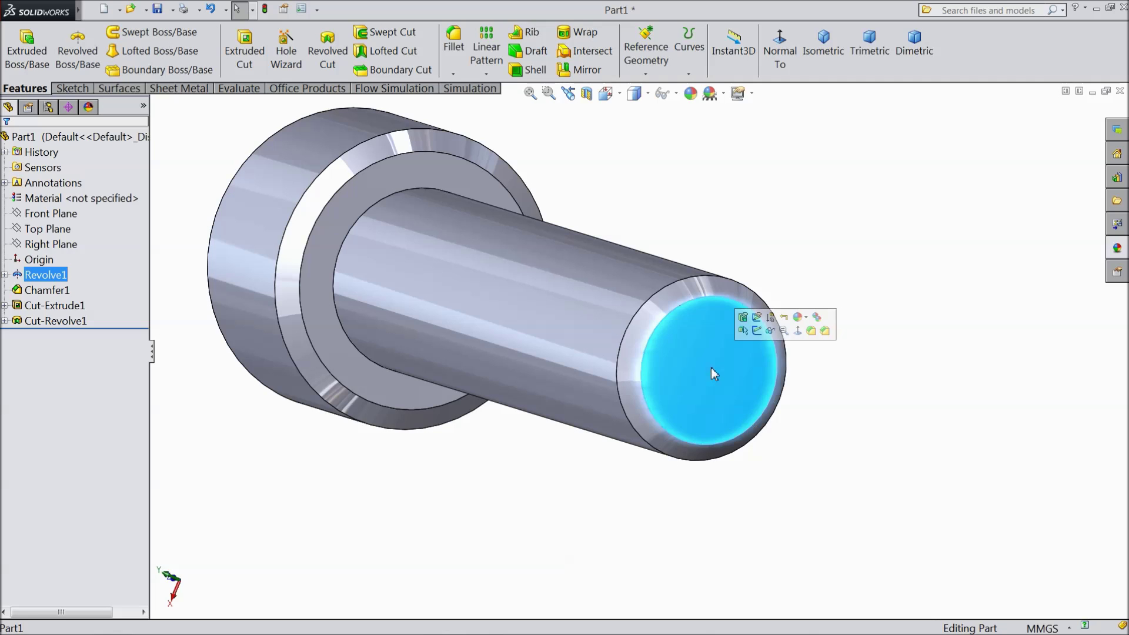
{"action": "left_click", "coordinate": [757, 330]}
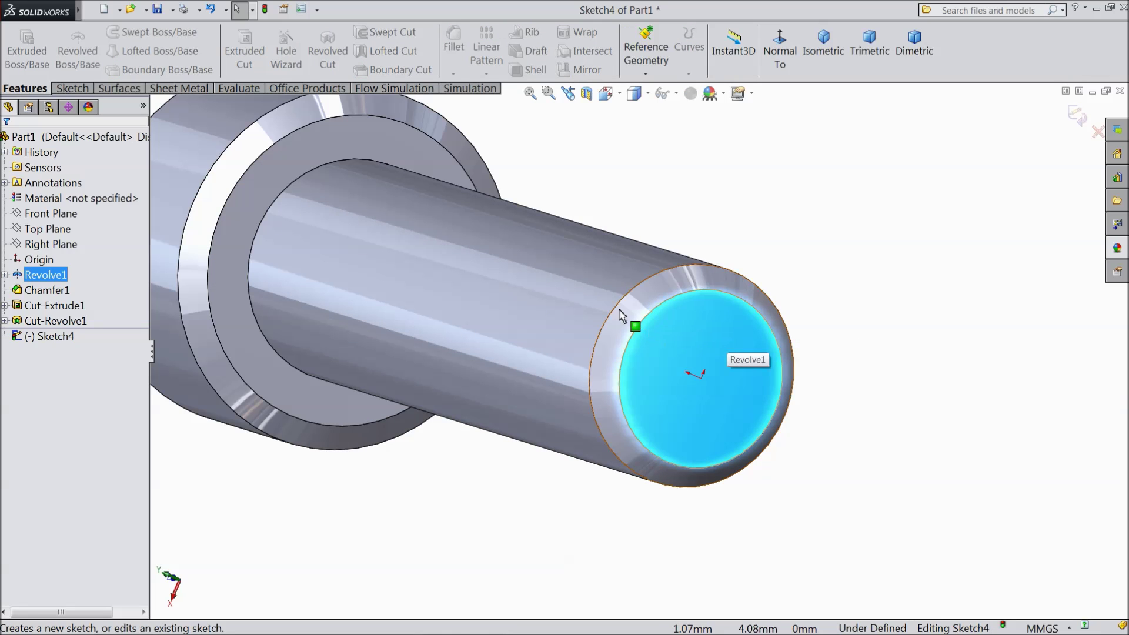
Convert the end face's outer edge into an 8 mm sketch circle
{"action": "left_click", "coordinate": [617, 316]}
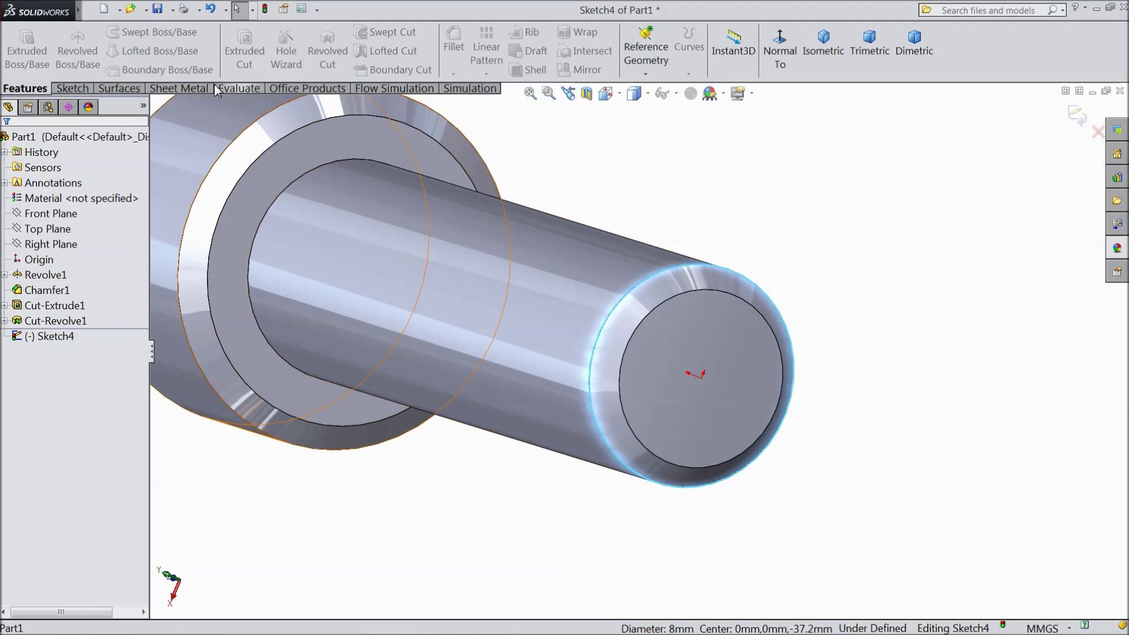
{"action": "left_click", "coordinate": [72, 88]}
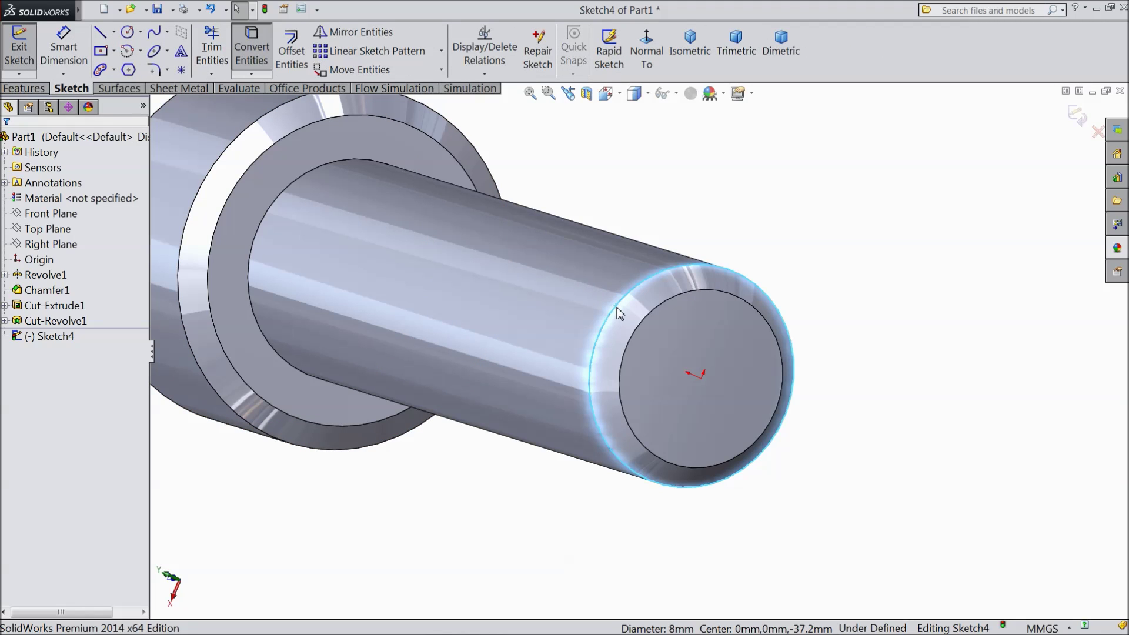
{"action": "left_click", "coordinate": [633, 327]}
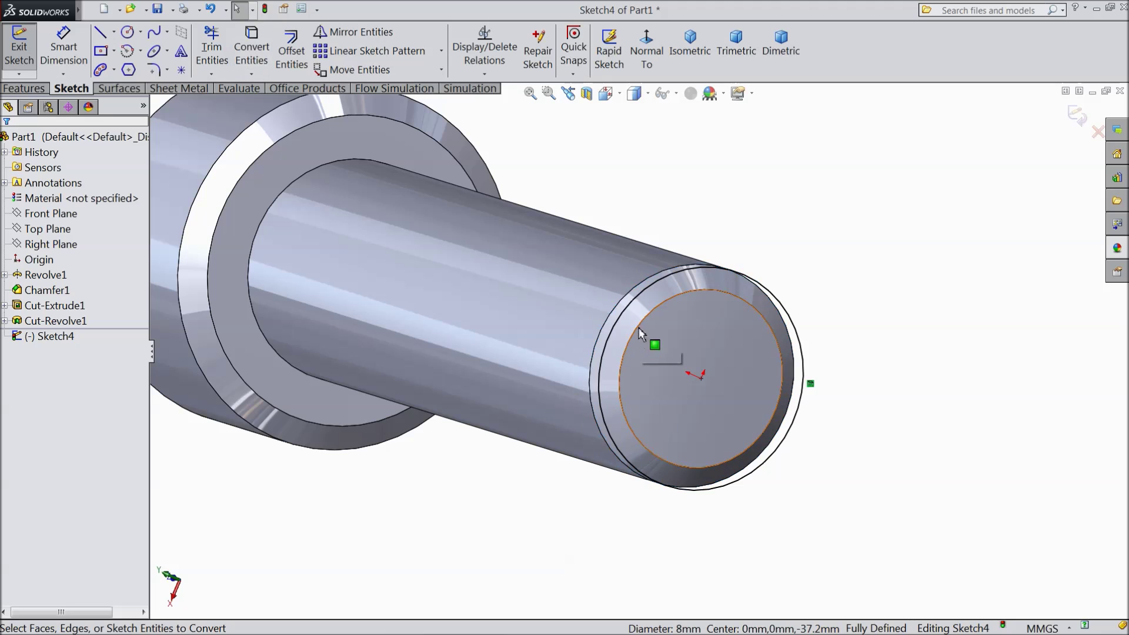
{"action": "mouse_move", "coordinate": [769, 245]}
{"action": "middle_mouse_down"}
{"action": "mouse_move", "coordinate": [807, 252]}
{"action": "mouse_move", "coordinate": [775, 254]}
{"action": "middle_mouse_up"}
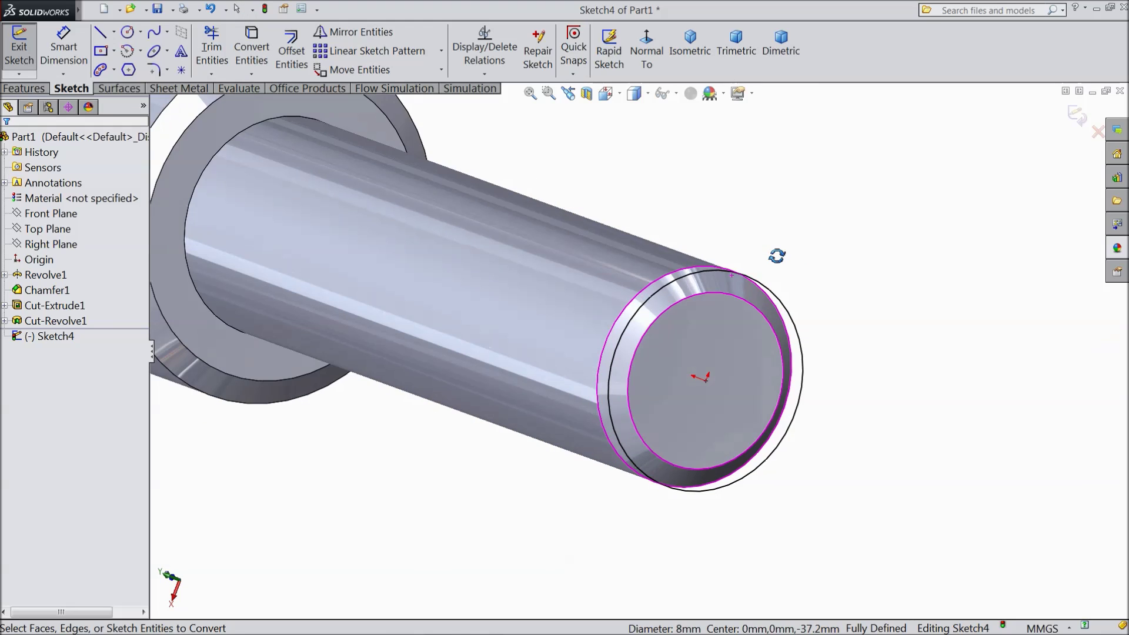
{"action": "left_click", "coordinate": [24, 89]}
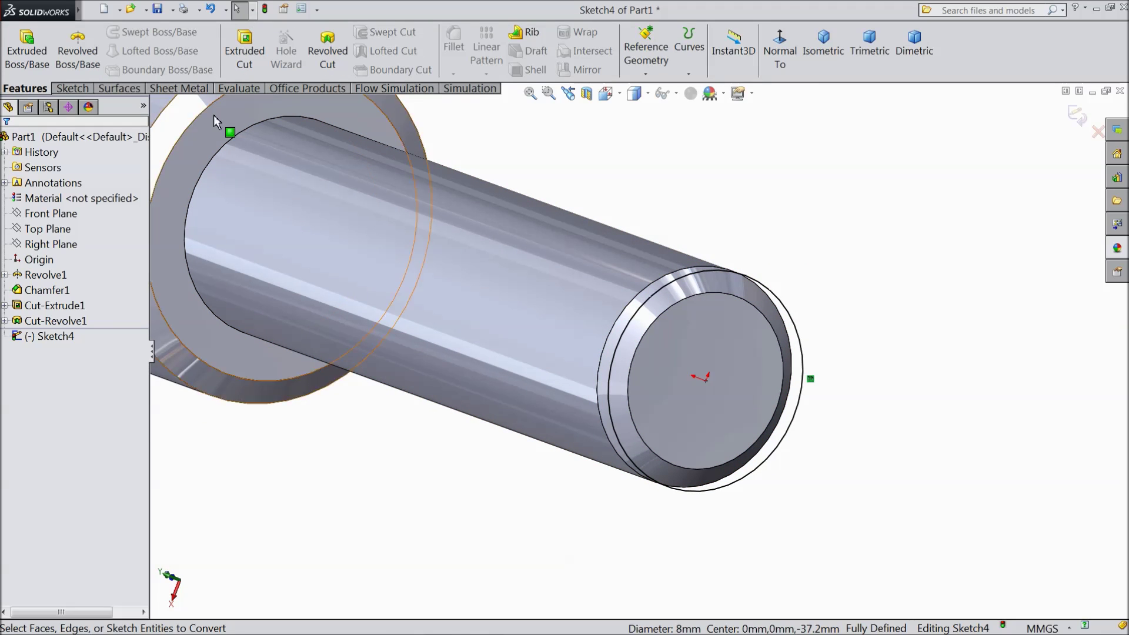
{"action": "left_click", "coordinate": [689, 74]}
Start a helix on the circle, defined by height and pitch with variable pitch
{"action": "left_click", "coordinate": [695, 116]}
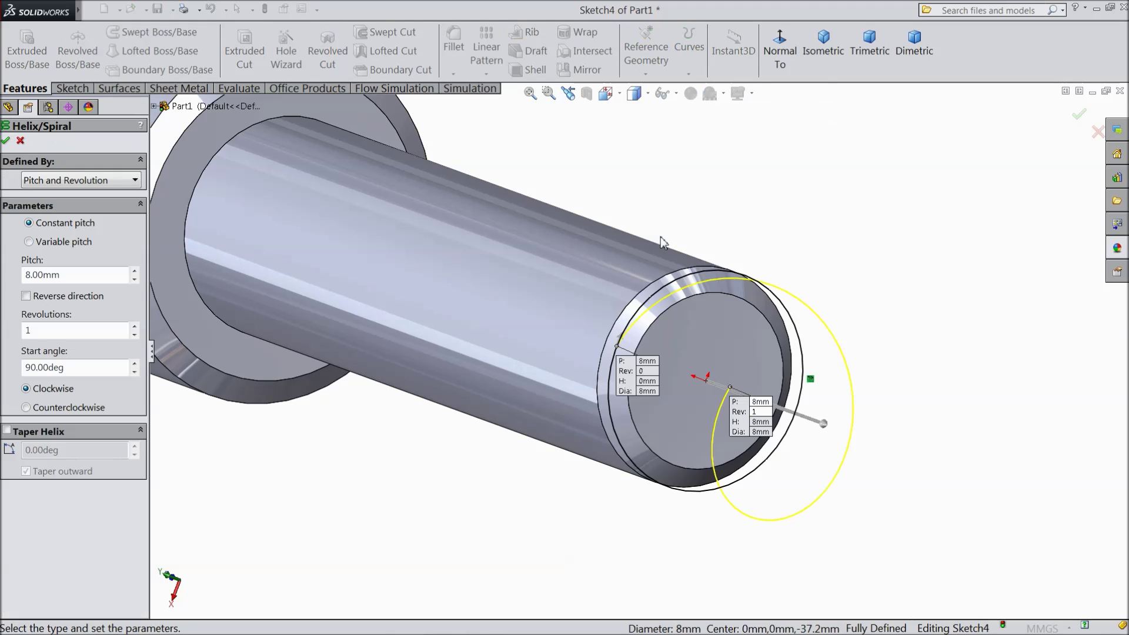
{"action": "scroll", "coordinate": [672, 294], "scroll_direction": "up", "scroll_amount": 2}
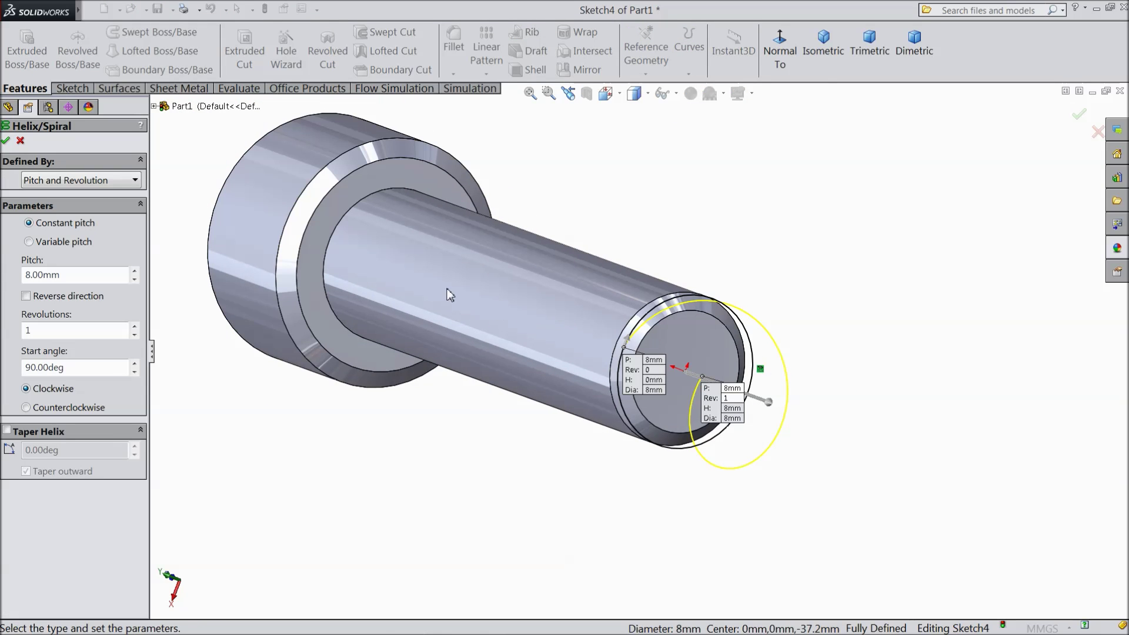
{"action": "scroll", "coordinate": [365, 232], "scroll_direction": "down", "scroll_amount": 2}
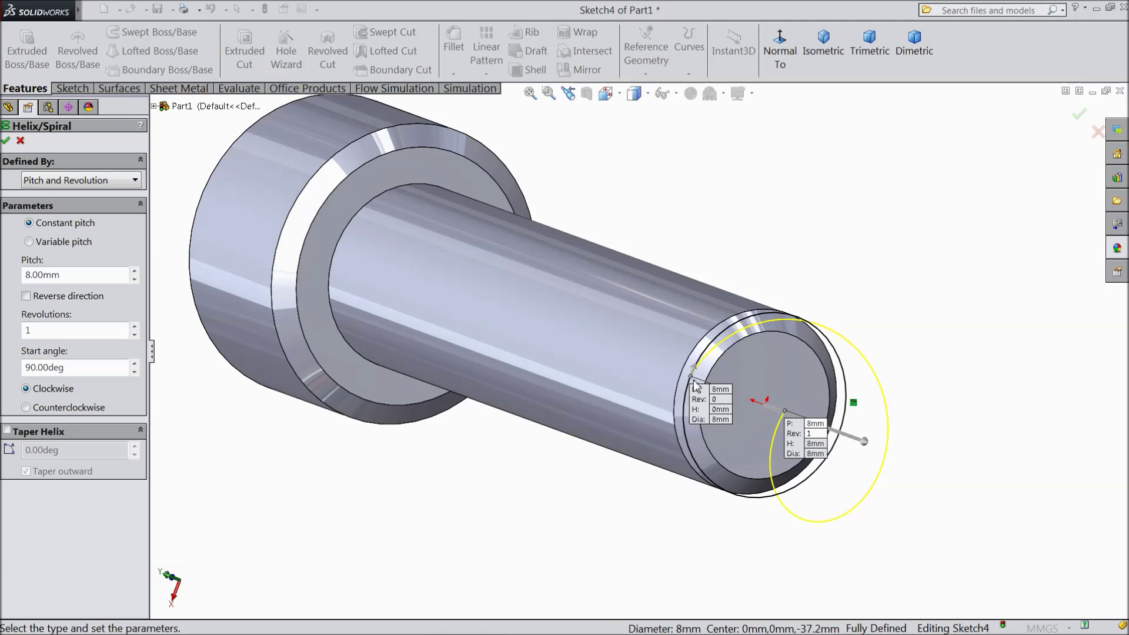
{"action": "left_click", "coordinate": [50, 185]}
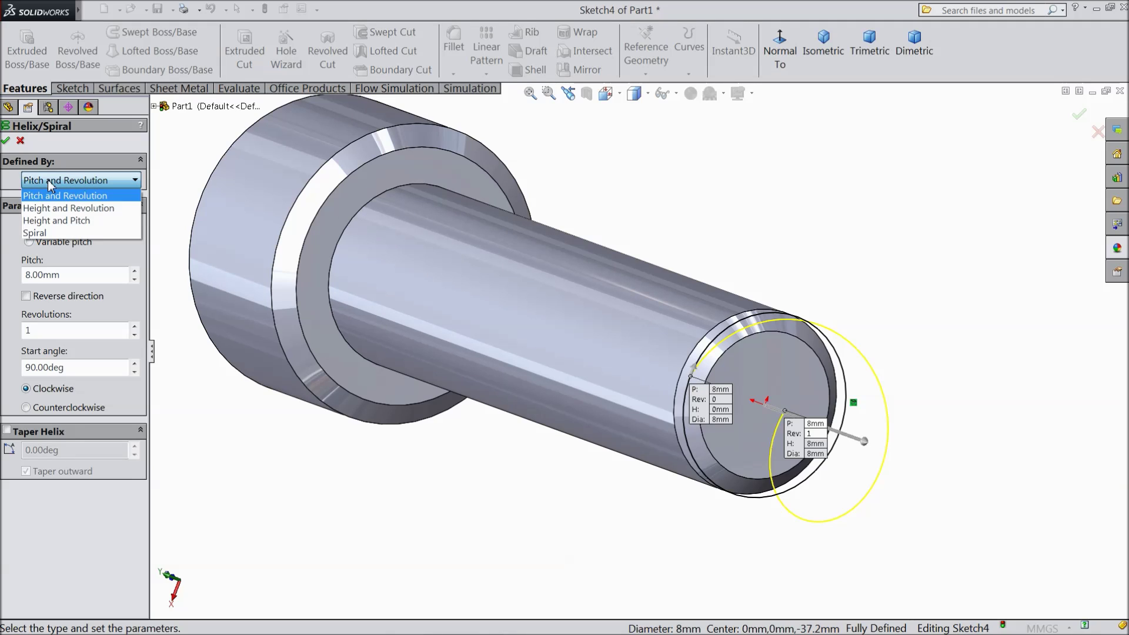
{"action": "left_click", "coordinate": [51, 221]}
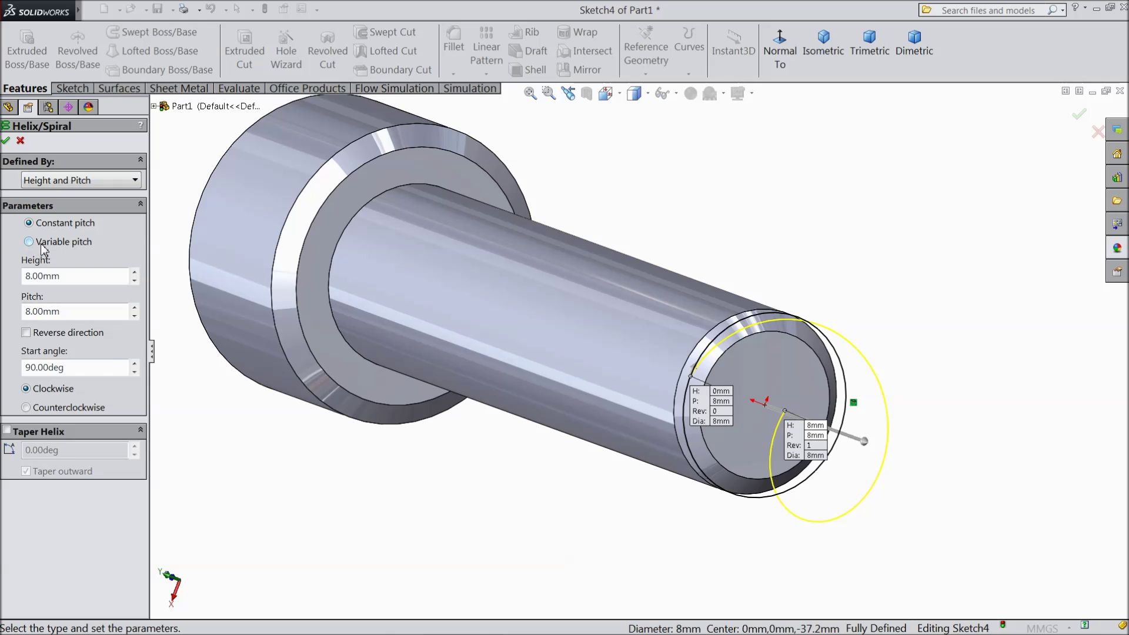
{"action": "left_click", "coordinate": [29, 241]}
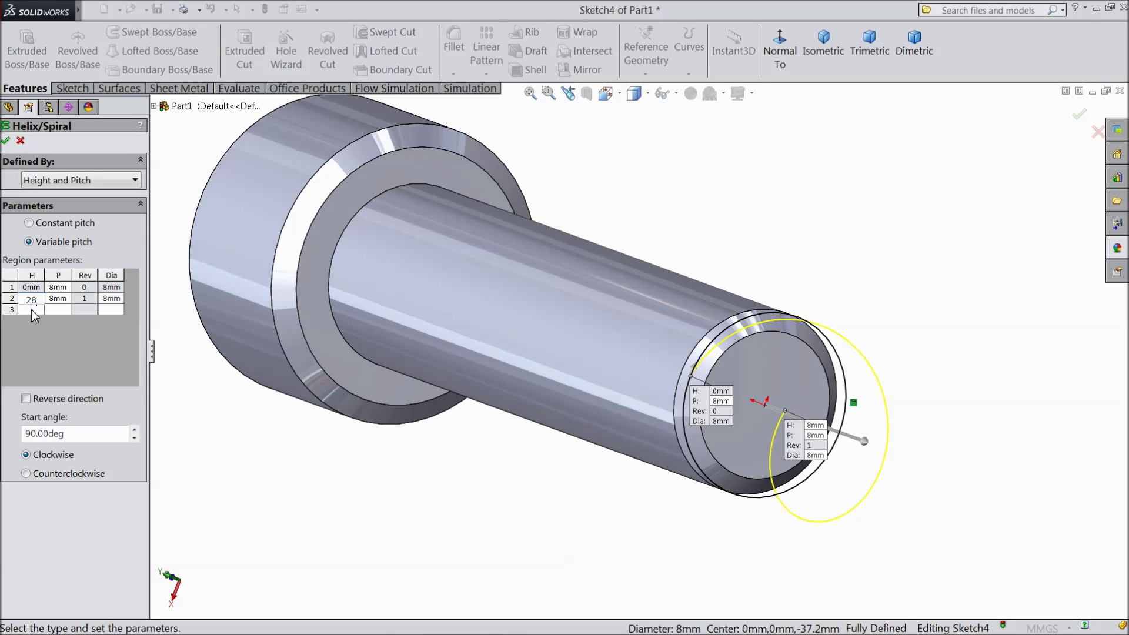
Fill the region table with heights 0, 28 and 30 mm, each at 1.25 mm pitch
{"action": "left_click", "coordinate": [32, 310]}
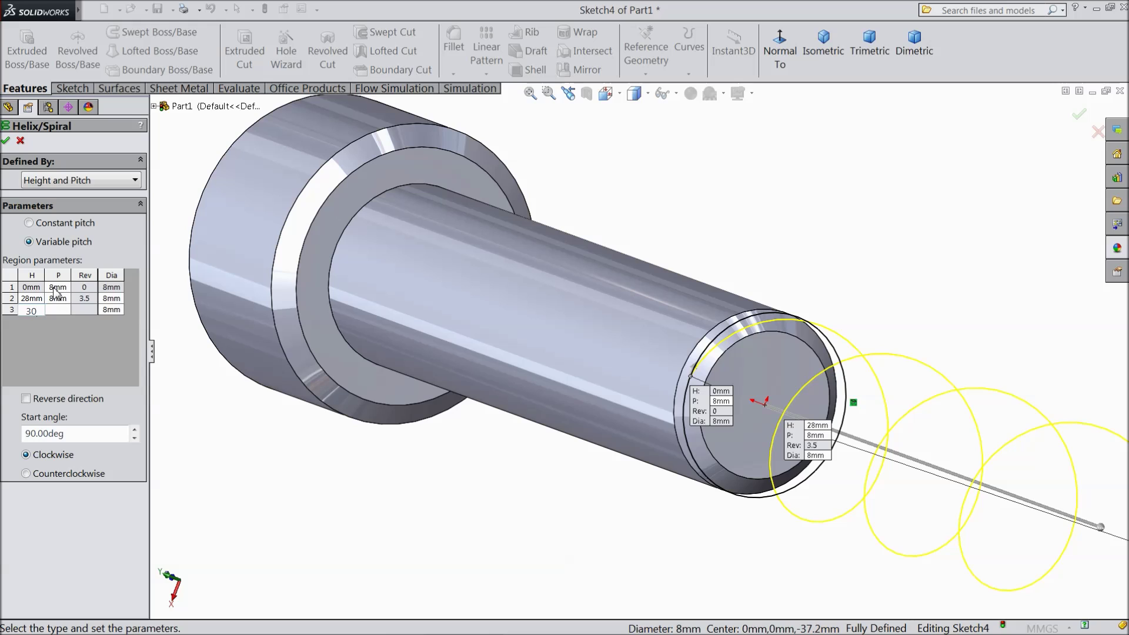
{"action": "left_click", "coordinate": [55, 289]}
{"action": "type", "text": "1.25"}
{"action": "left_click", "coordinate": [55, 298]}
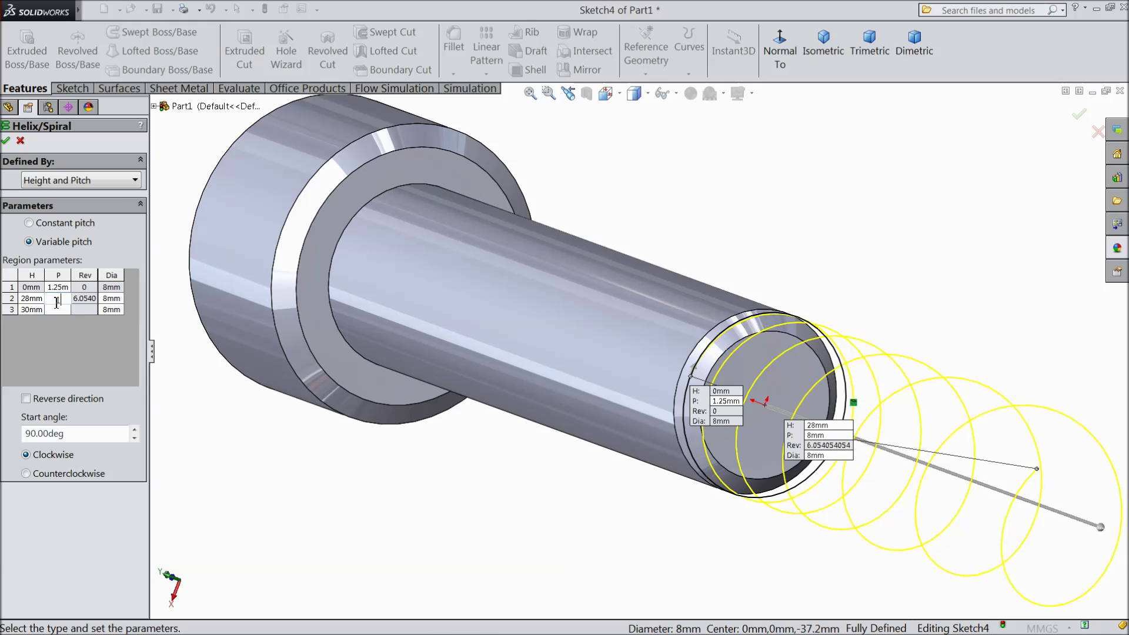
{"action": "type", "text": "1.25"}
{"action": "left_click", "coordinate": [62, 311]}
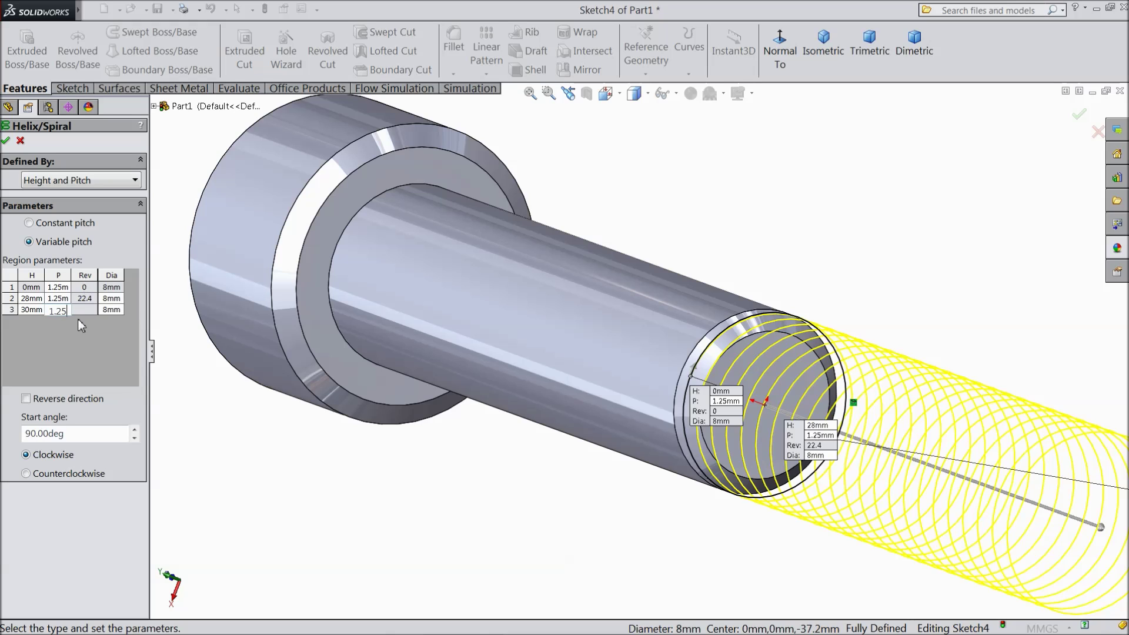
{"action": "key", "text": "Return"}
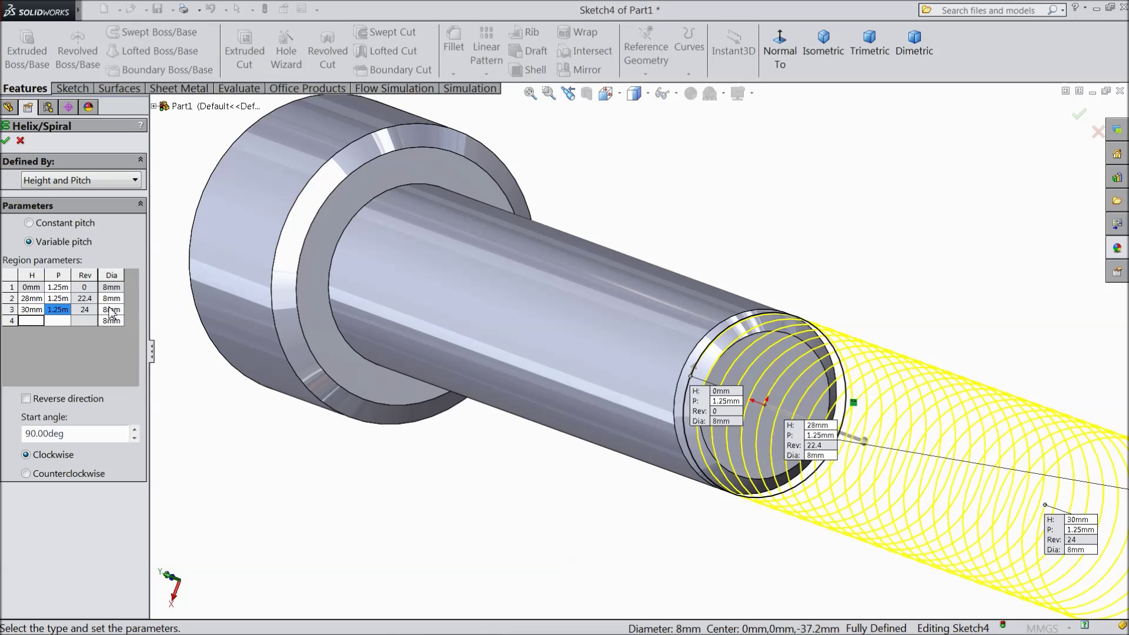
Set the helix's third region diameter to 16 mm
{"action": "left_click", "coordinate": [111, 309]}
{"action": "left_click", "coordinate": [112, 318]}
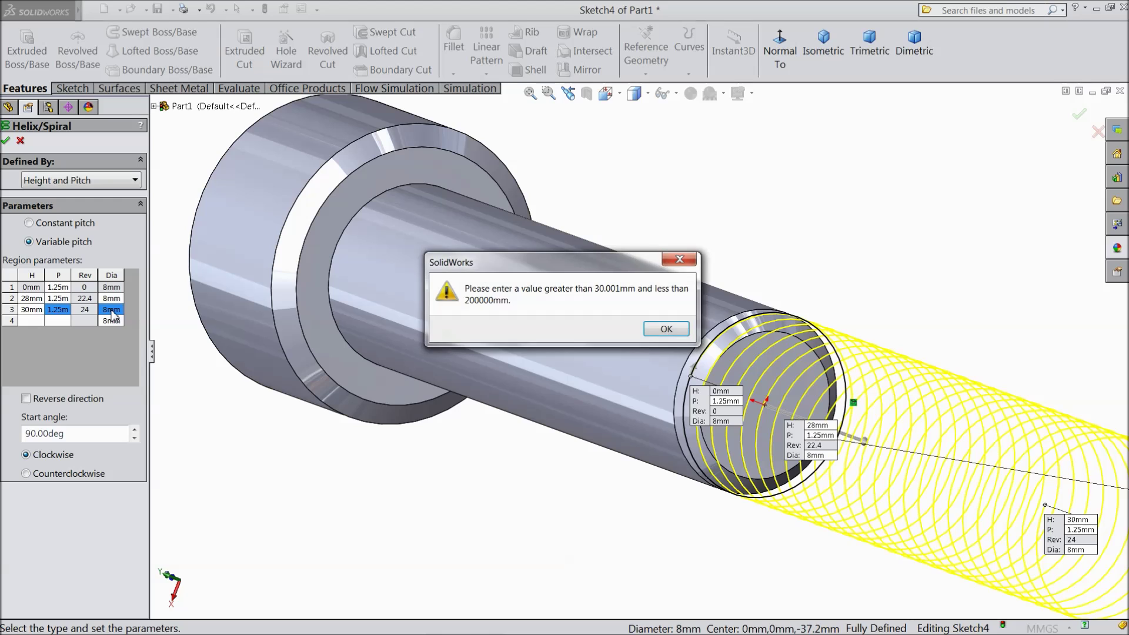
{"action": "left_click", "coordinate": [655, 329]}
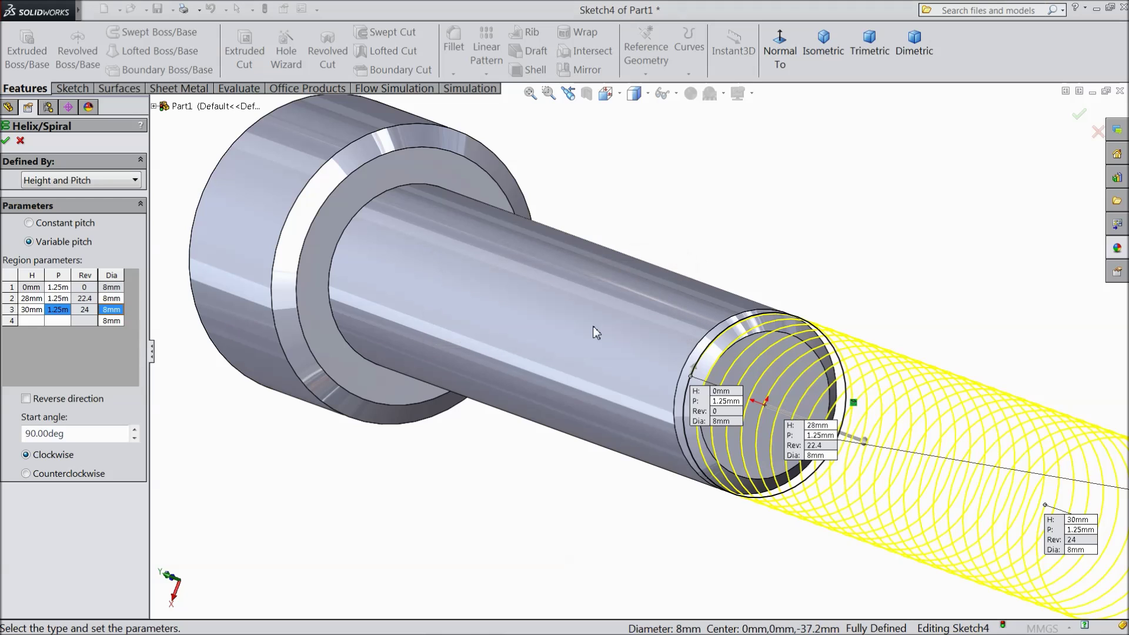
{"action": "double_click", "coordinate": [109, 311]}
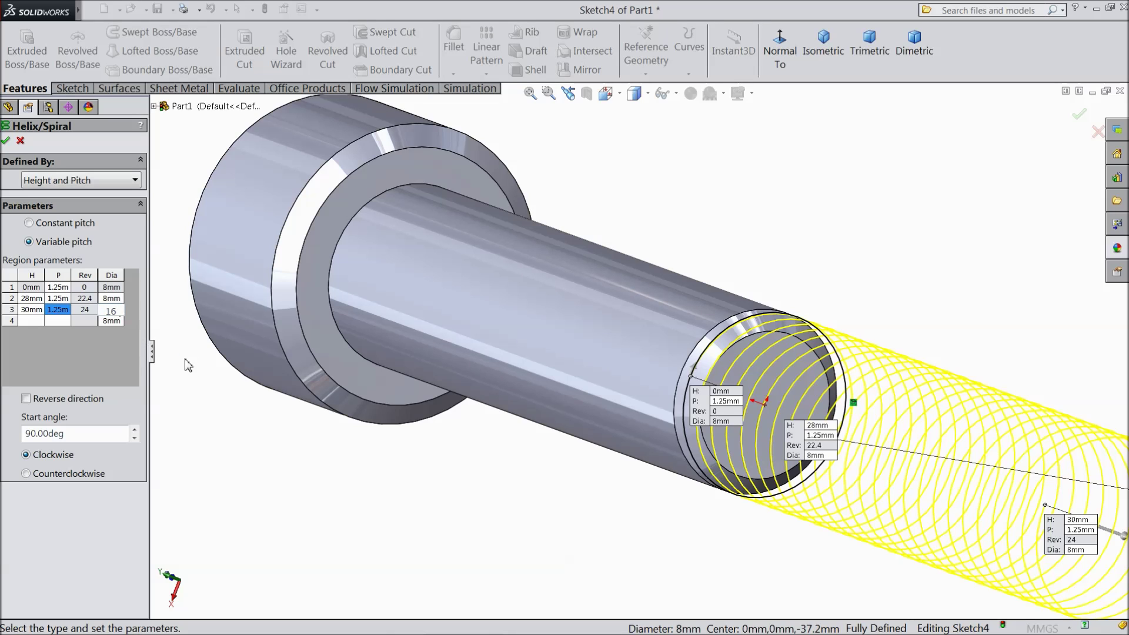
{"action": "key", "text": "Return"}
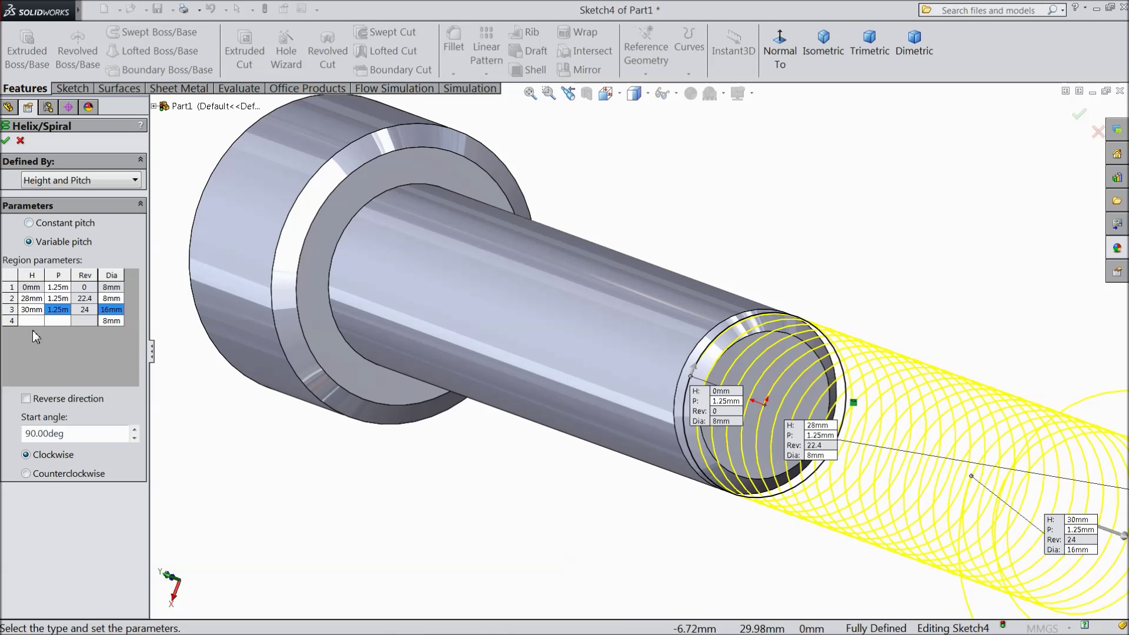
Reverse the helix to run back along the shank and accept it
{"action": "left_click", "coordinate": [27, 399]}
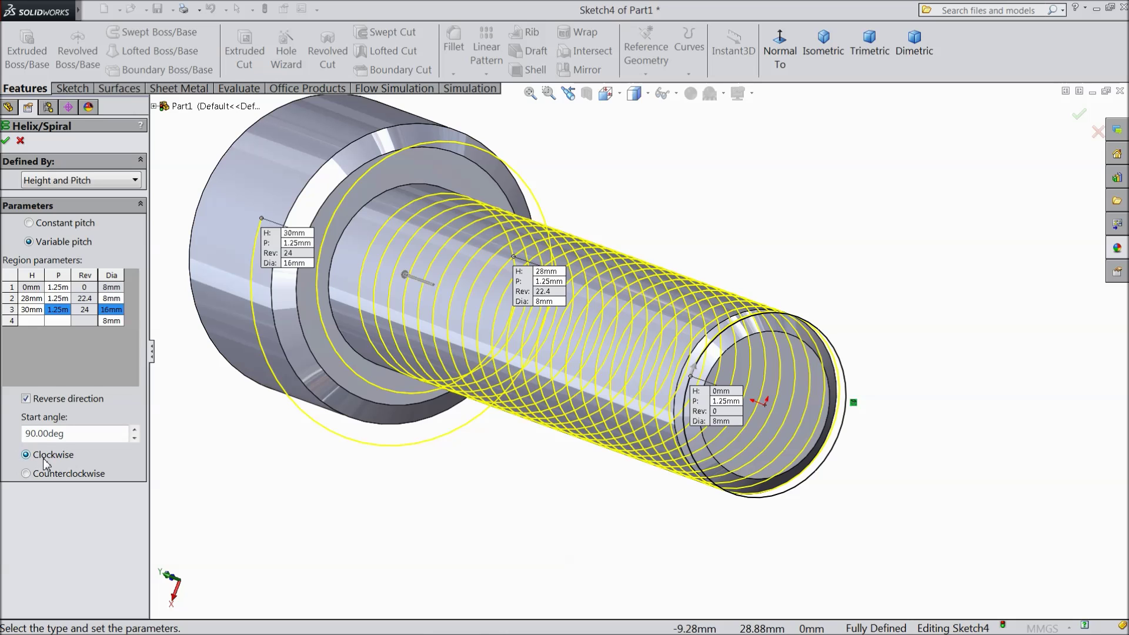
{"action": "key", "text": "z"}
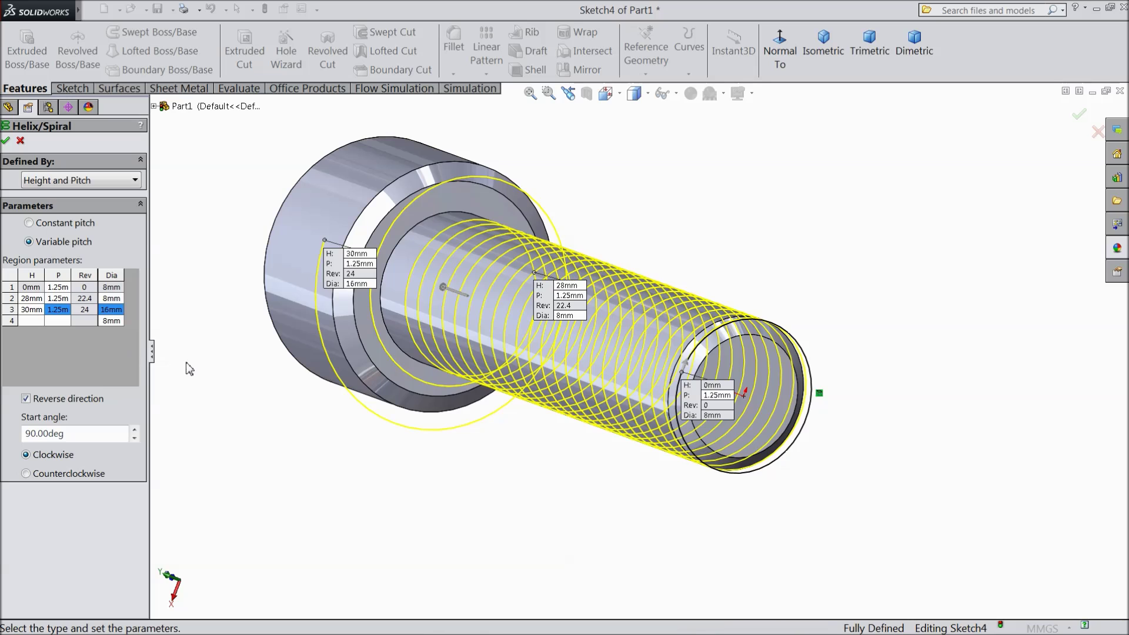
{"action": "mouse_move", "coordinate": [190, 366]}
{"action": "middle_mouse_down"}
{"action": "mouse_move", "coordinate": [223, 385]}
{"action": "mouse_move", "coordinate": [196, 376]}
{"action": "middle_mouse_up"}
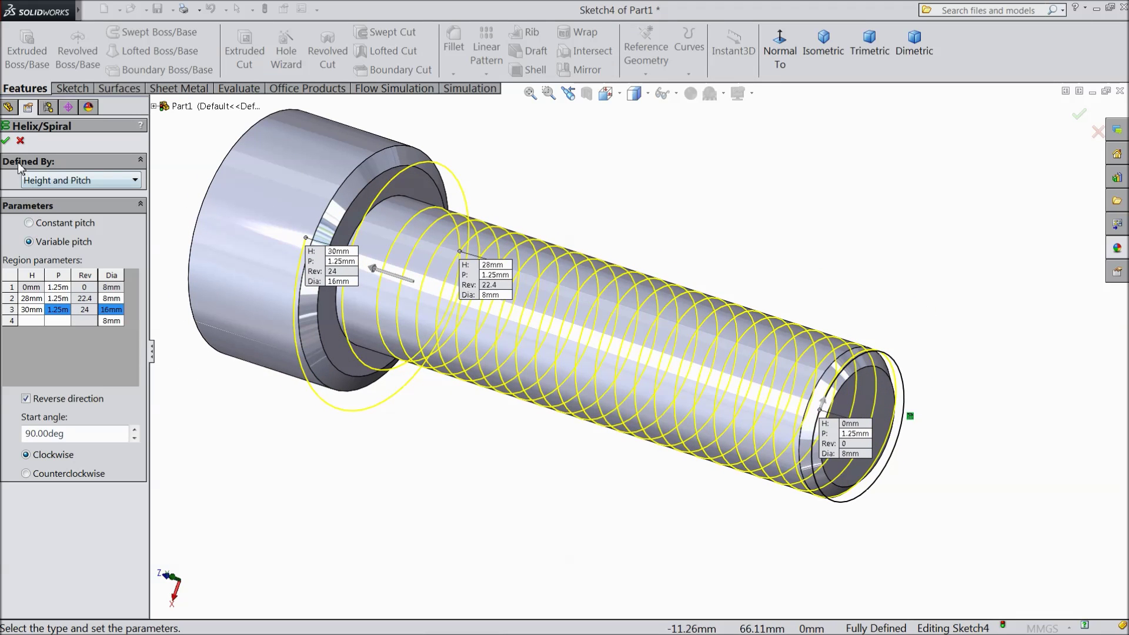
{"action": "left_click", "coordinate": [6, 141]}
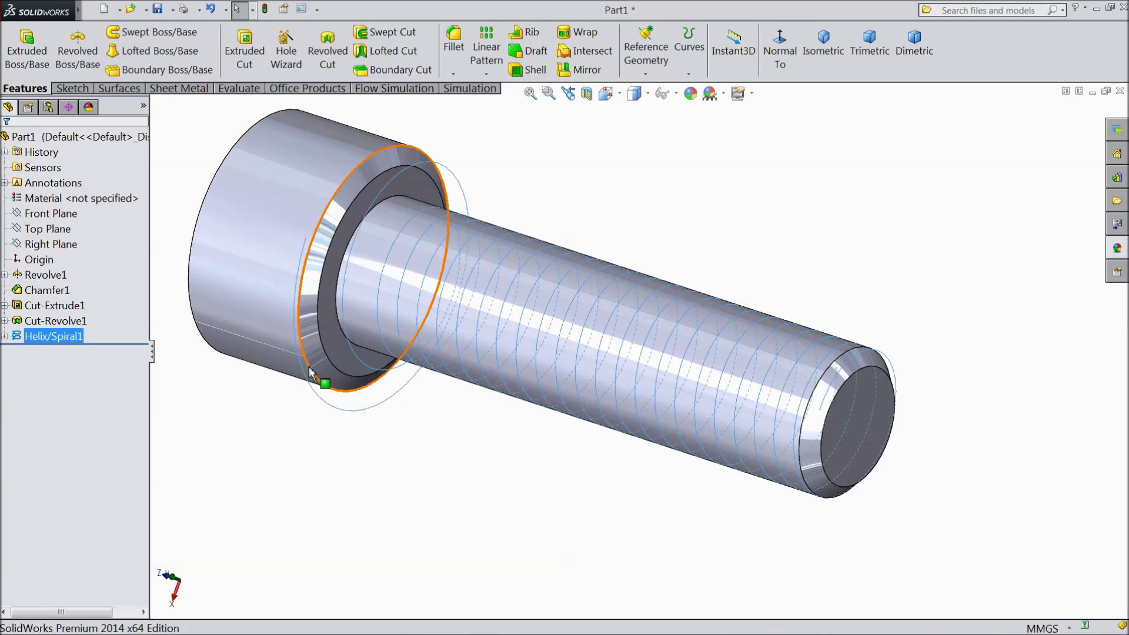
Open a new sketch on the Right Plane and view it normal to the screen
{"action": "left_click", "coordinate": [57, 232]}
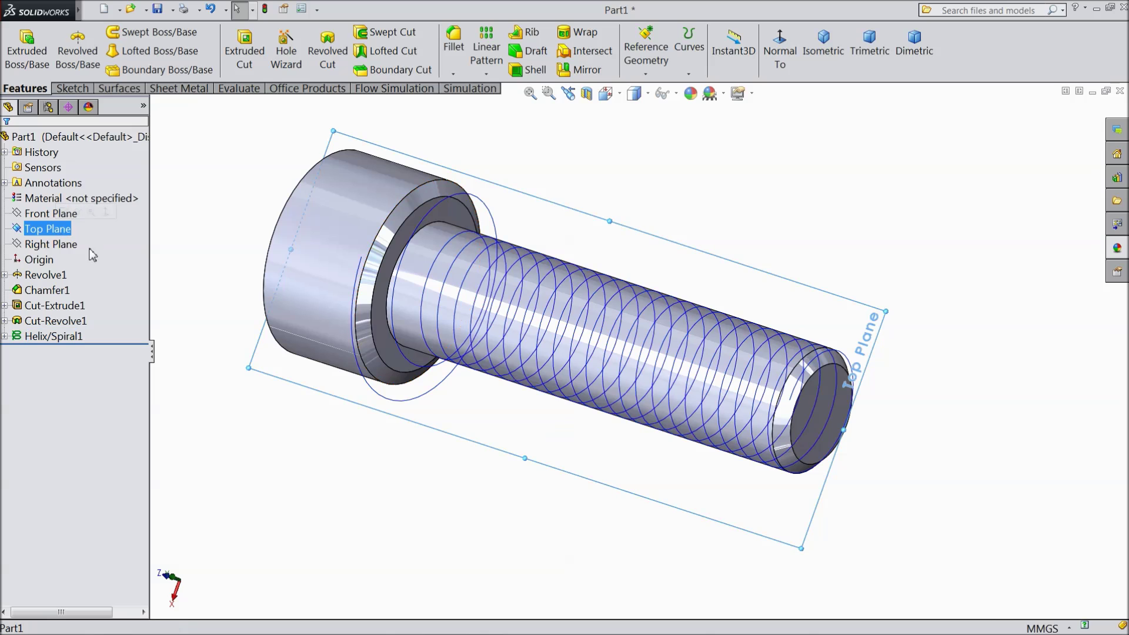
{"action": "middle_click_drag", "start_coordinate": [265, 435], "coordinate": [305, 218]}
{"action": "left_click", "coordinate": [49, 214]}
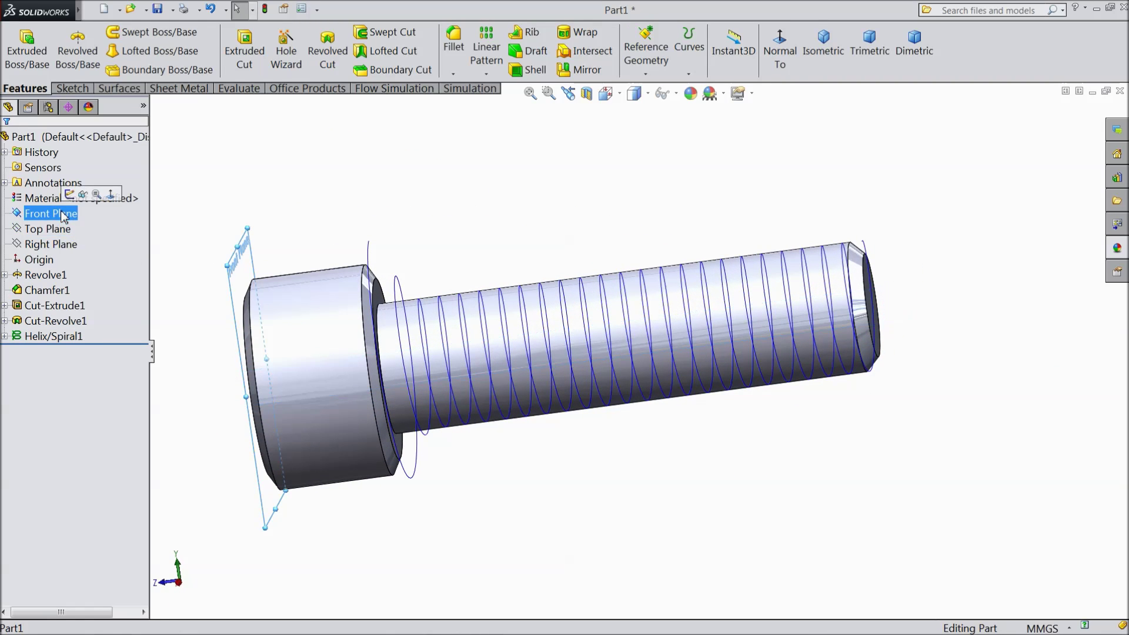
{"action": "left_click", "coordinate": [50, 245], "text": "ctrl"}
{"action": "left_click", "coordinate": [51, 247]}
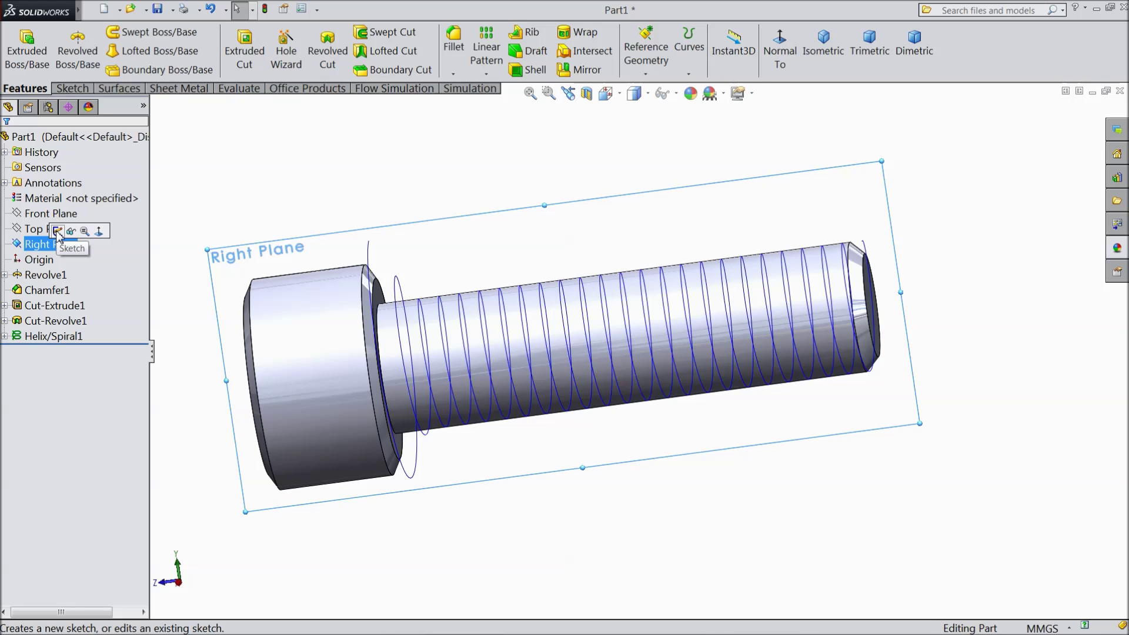
{"action": "left_click", "coordinate": [57, 231]}
{"action": "left_click", "coordinate": [779, 56]}
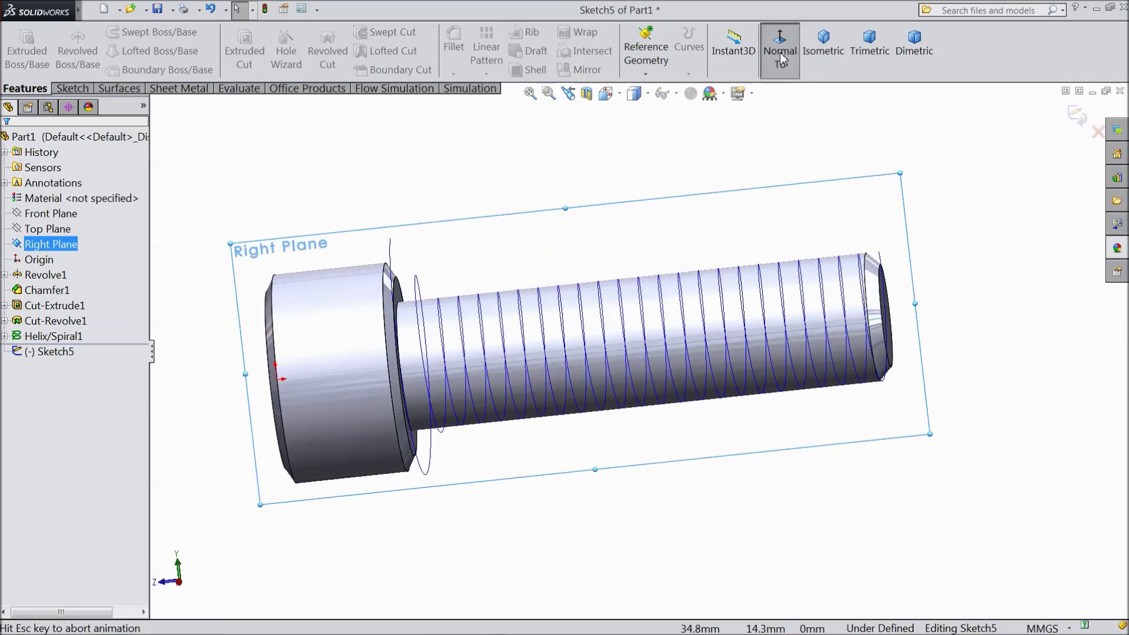
{"action": "scroll", "coordinate": [965, 330], "scroll_direction": "down", "scroll_amount": 8}
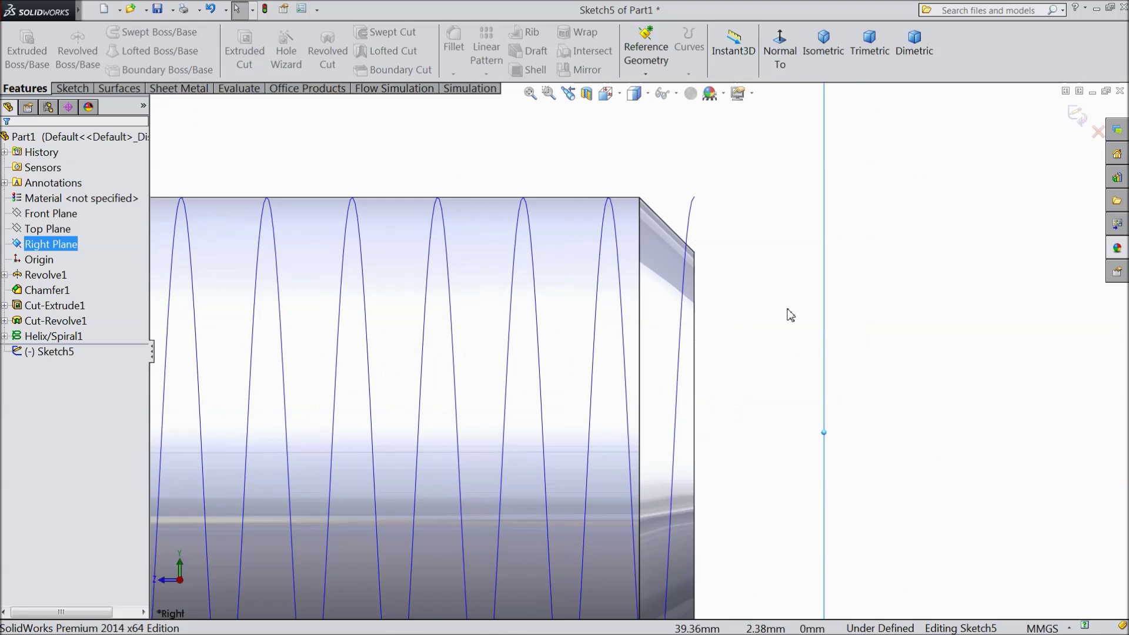
Draw a closed inverted triangle with a horizontal top edge beside the shank
{"action": "left_click", "coordinate": [67, 89]}
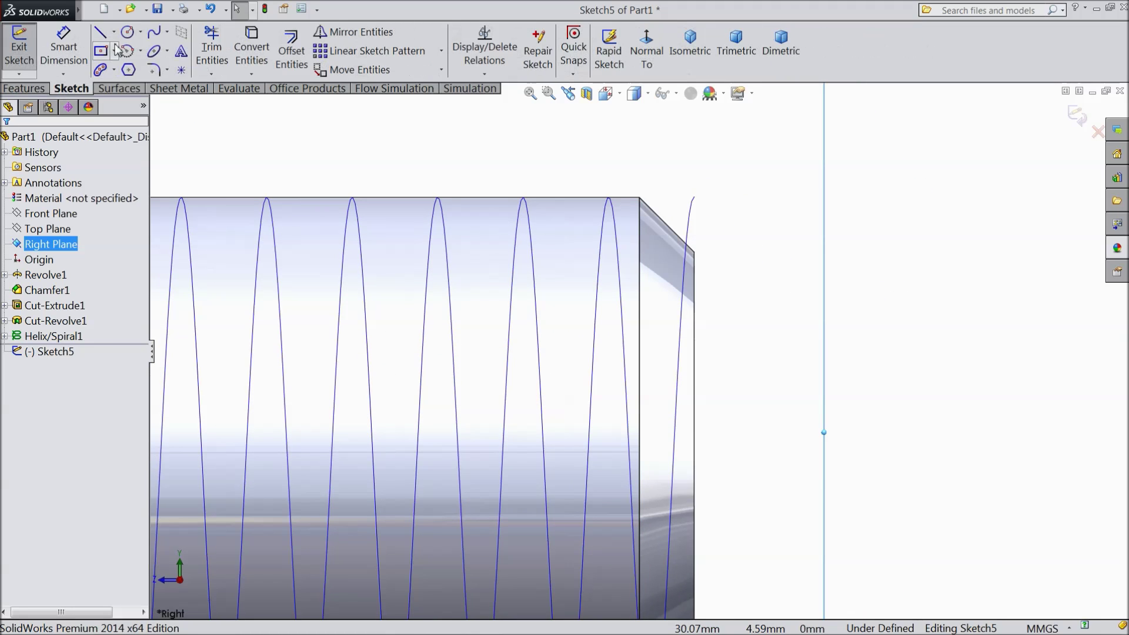
{"action": "left_click", "coordinate": [101, 32]}
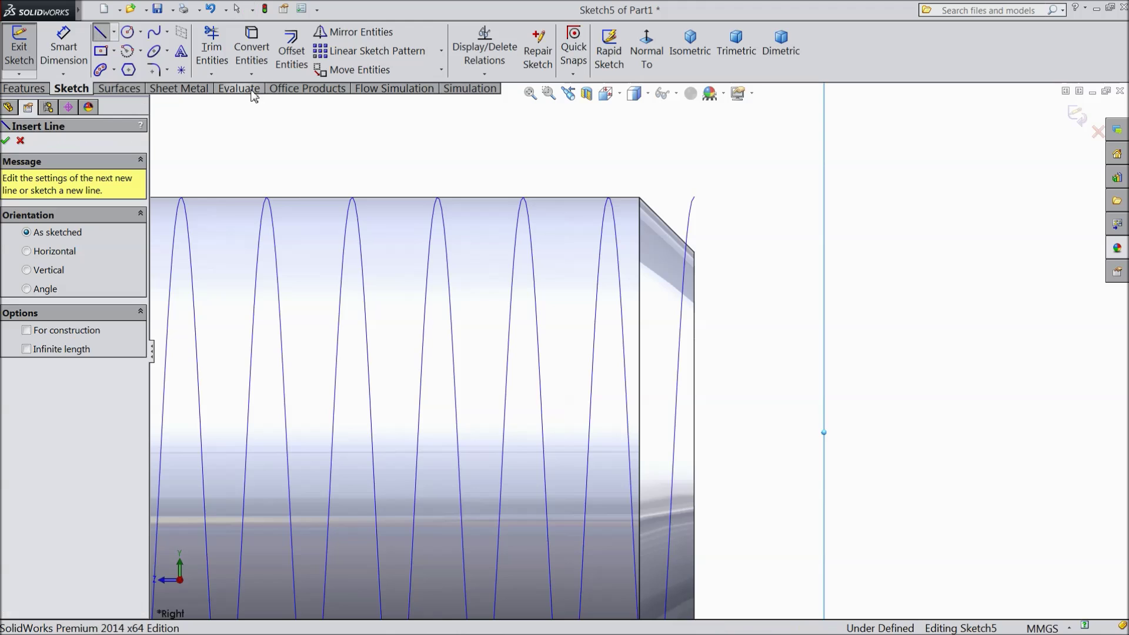
{"action": "left_click", "coordinate": [747, 156]}
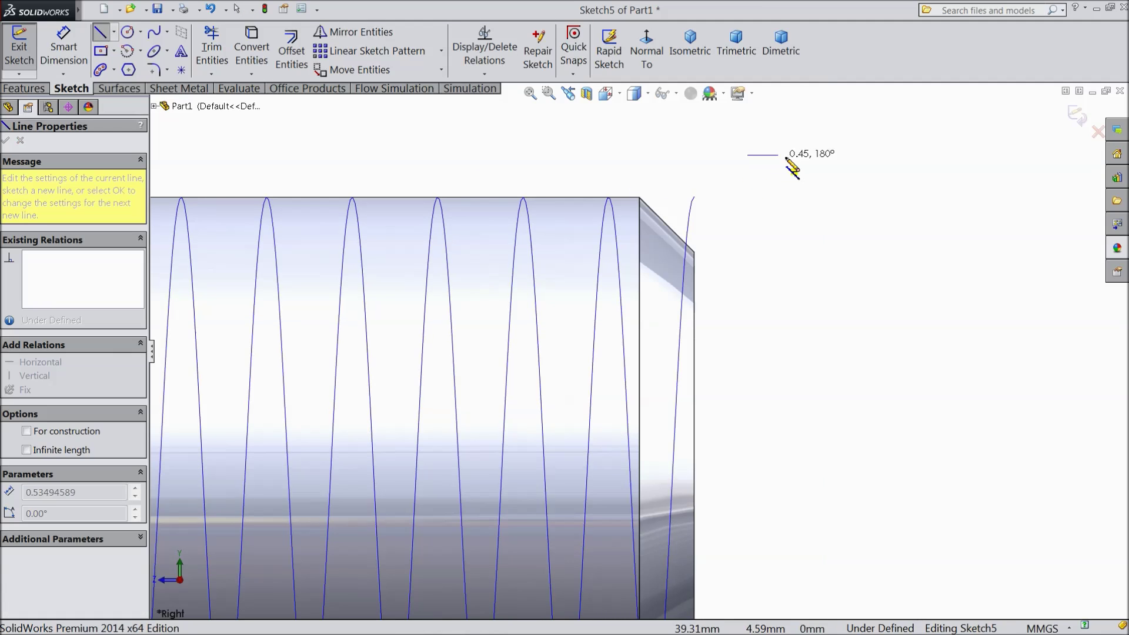
{"action": "left_click", "coordinate": [816, 155]}
{"action": "left_click", "coordinate": [789, 218]}
{"action": "left_click", "coordinate": [747, 155]}
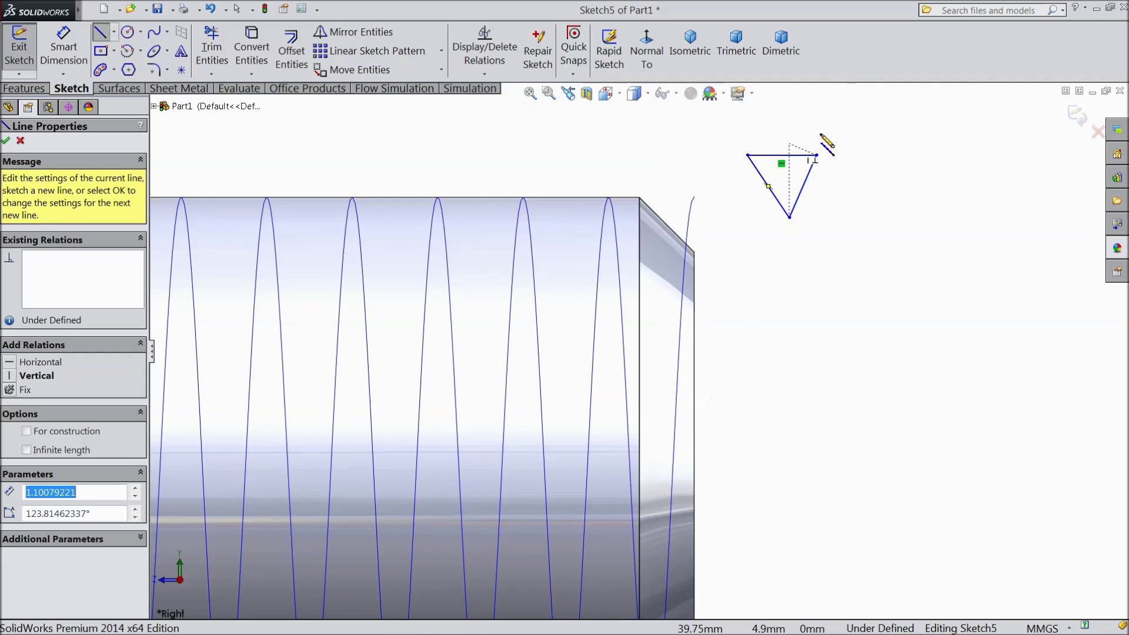
{"action": "right_click", "coordinate": [842, 100]}
{"action": "left_click", "coordinate": [847, 128]}
{"action": "scroll", "coordinate": [847, 126], "scroll_direction": "down", "scroll_amount": 3}
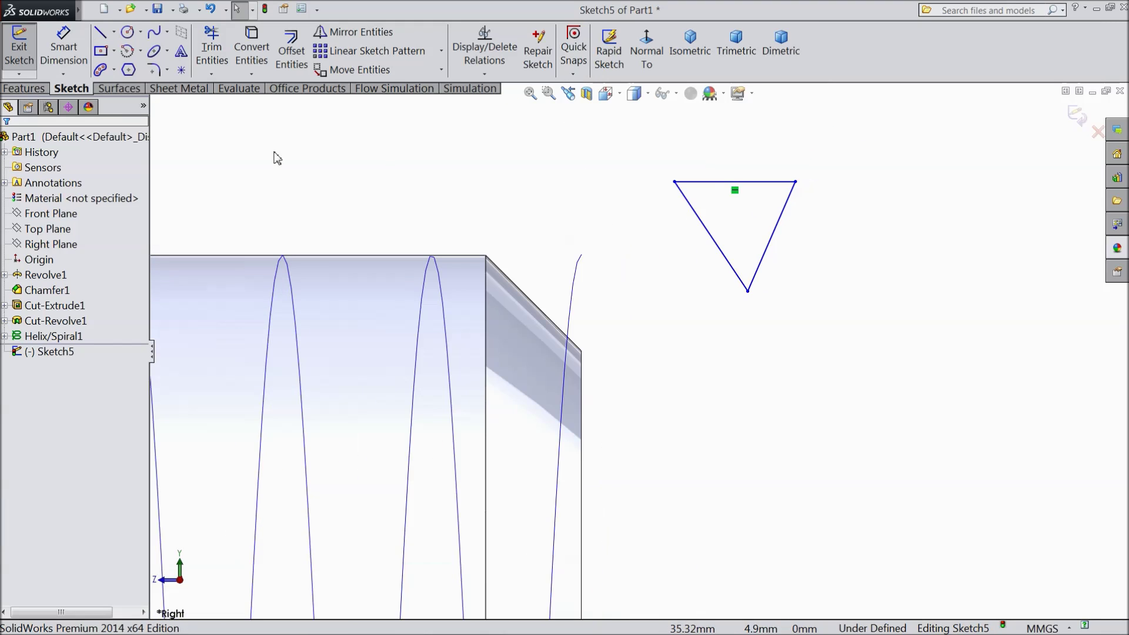
Make the two slanted sides equal and dimension the angle between them 60°
{"action": "left_click", "coordinate": [763, 259]}
{"action": "left_click", "coordinate": [728, 262], "text": "ctrl"}
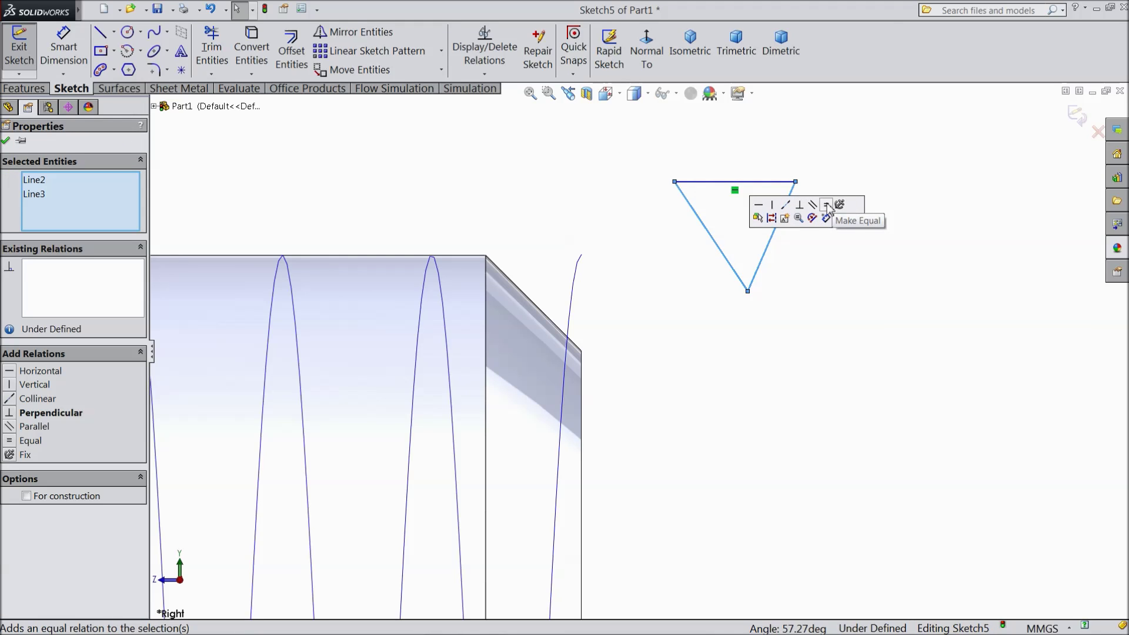
{"action": "left_click", "coordinate": [827, 206]}
{"action": "left_click", "coordinate": [83, 62]}
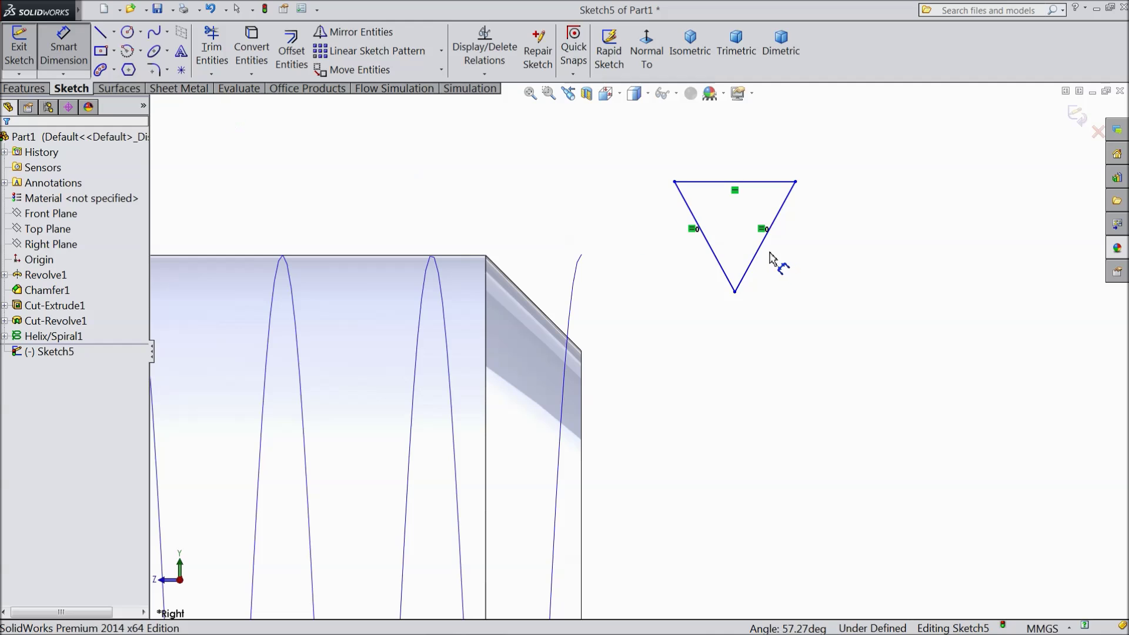
{"action": "left_click", "coordinate": [753, 264]}
{"action": "left_click", "coordinate": [713, 253]}
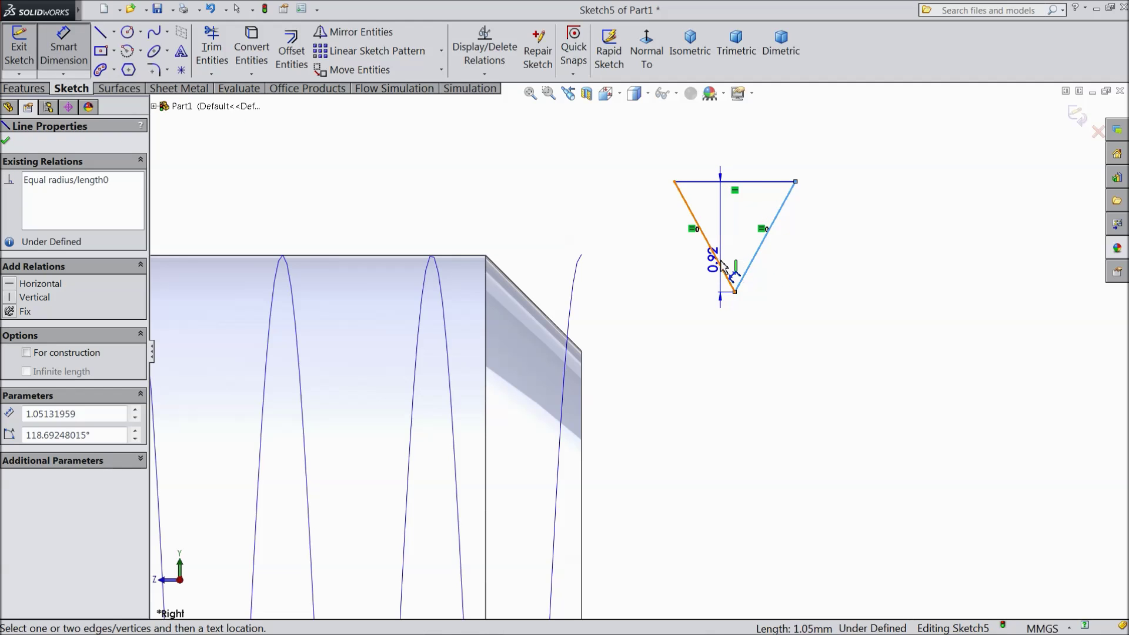
{"action": "left_click", "coordinate": [736, 245]}
{"action": "type", "text": "6"}
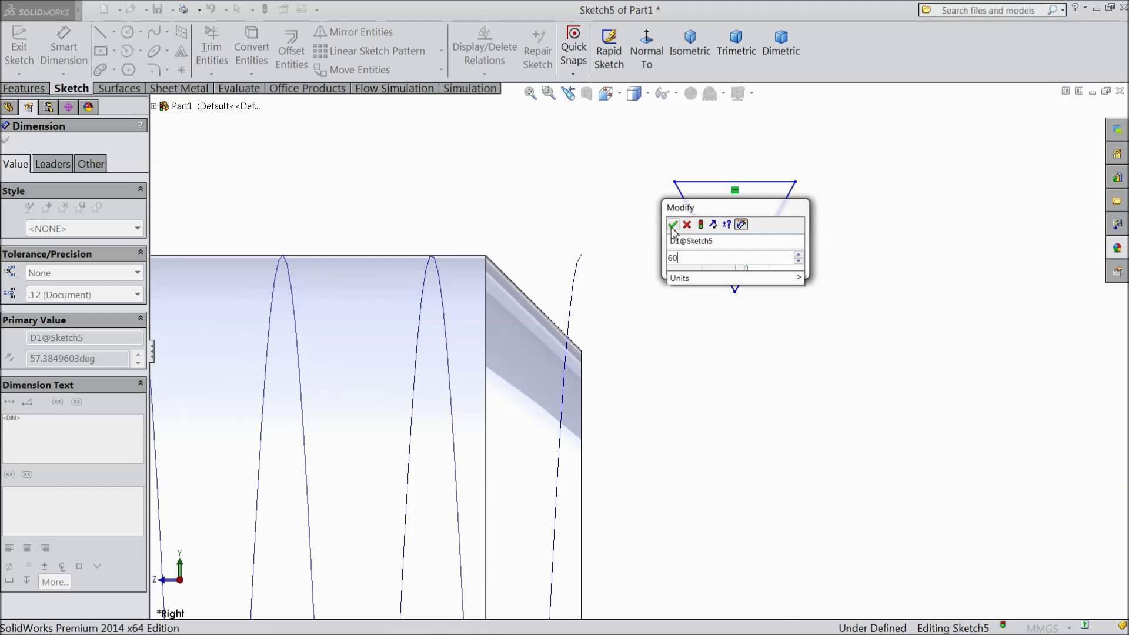
{"action": "type", "text": "0"}
{"action": "left_click", "coordinate": [673, 226]}
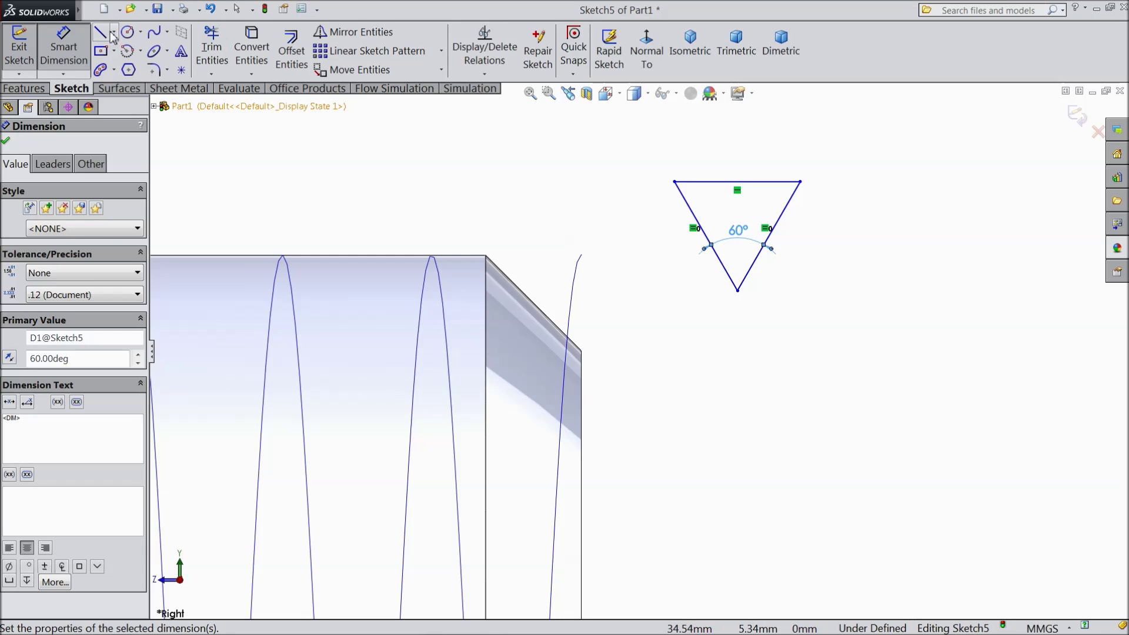
{"action": "left_click", "coordinate": [113, 33]}
{"action": "left_click", "coordinate": [121, 65]}
{"action": "scroll", "coordinate": [636, 354], "scroll_direction": "up", "scroll_amount": 5}
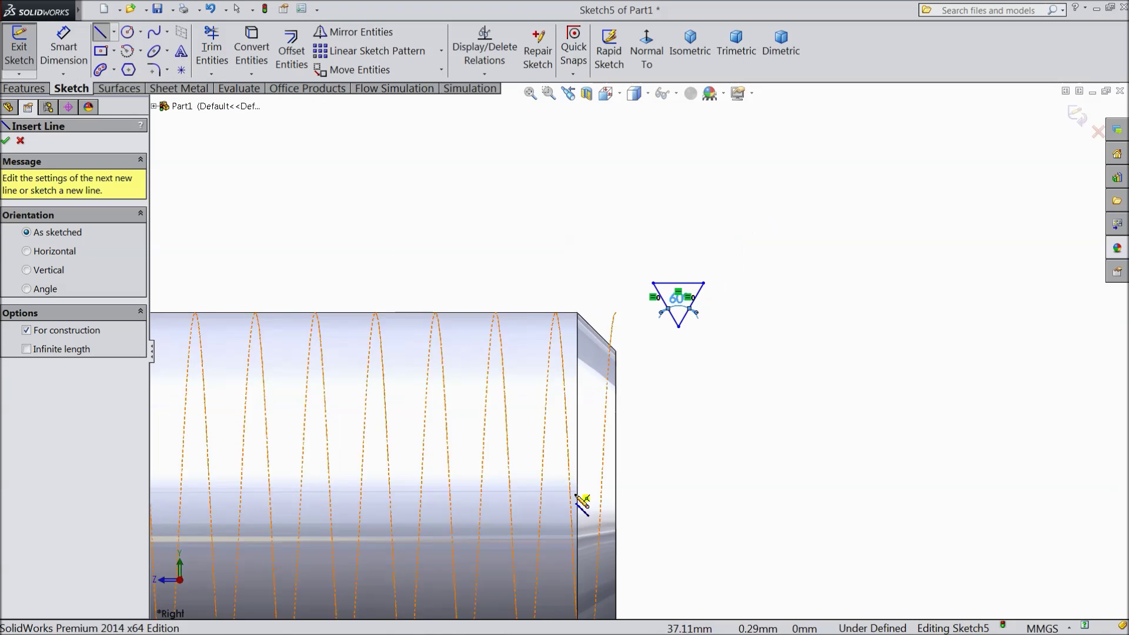
Draw a horizontal centerline from the shank's end to the right
{"action": "left_click", "coordinate": [616, 504]}
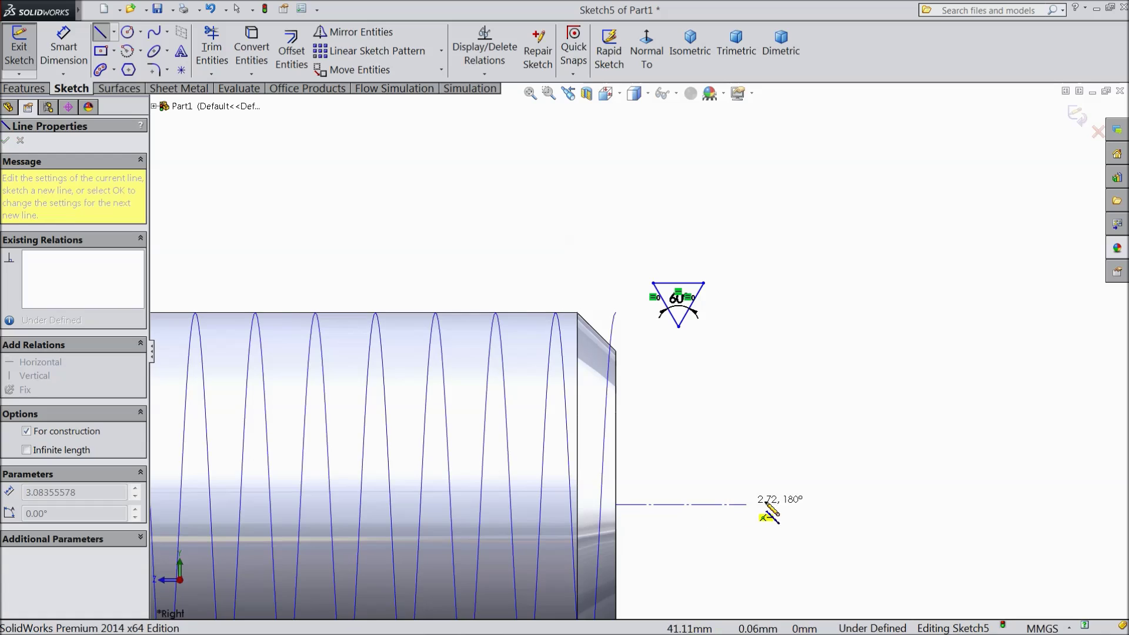
{"action": "left_click", "coordinate": [804, 504]}
{"action": "right_click", "coordinate": [865, 497]}
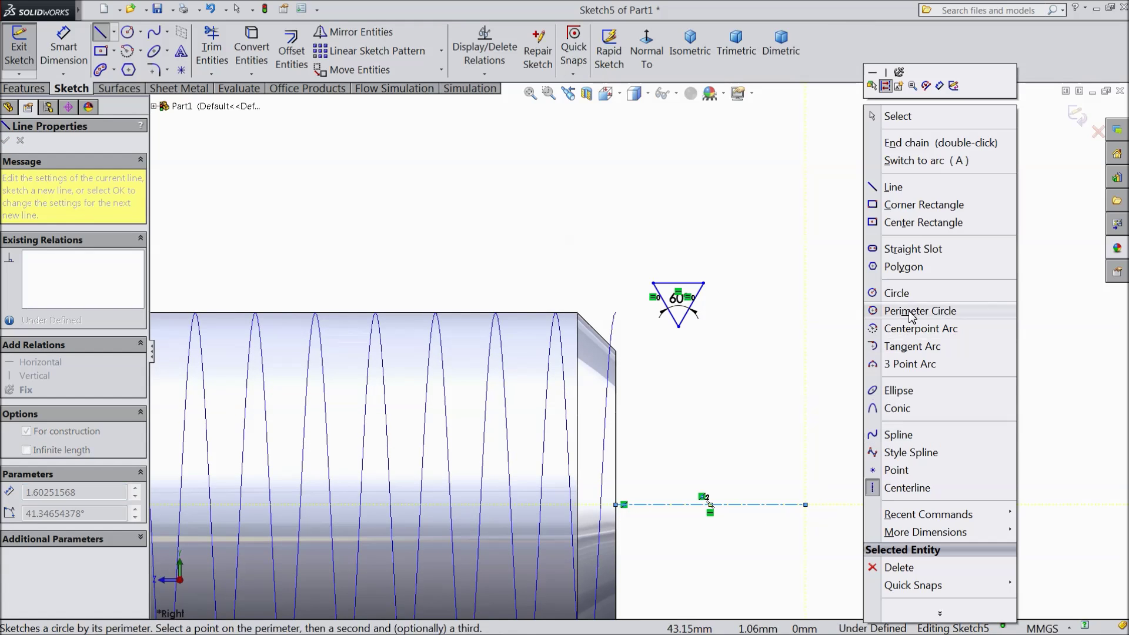
{"action": "left_click", "coordinate": [899, 116]}
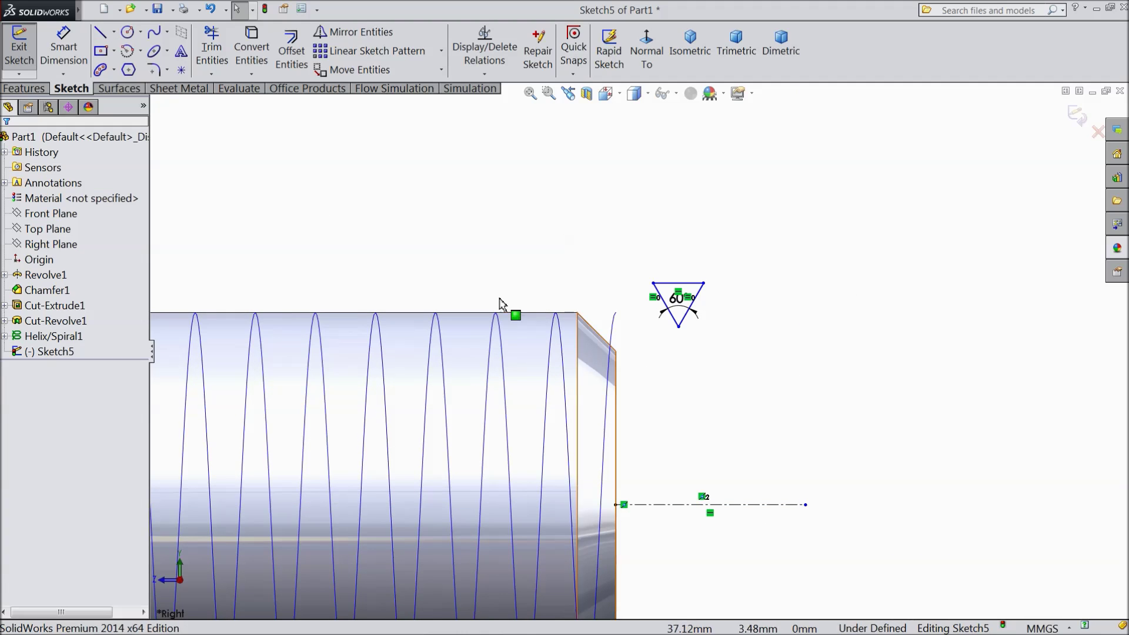
Dimension the triangle's tip 6.47/2 (3.235 mm) from the centerline
{"action": "key", "text": "d"}
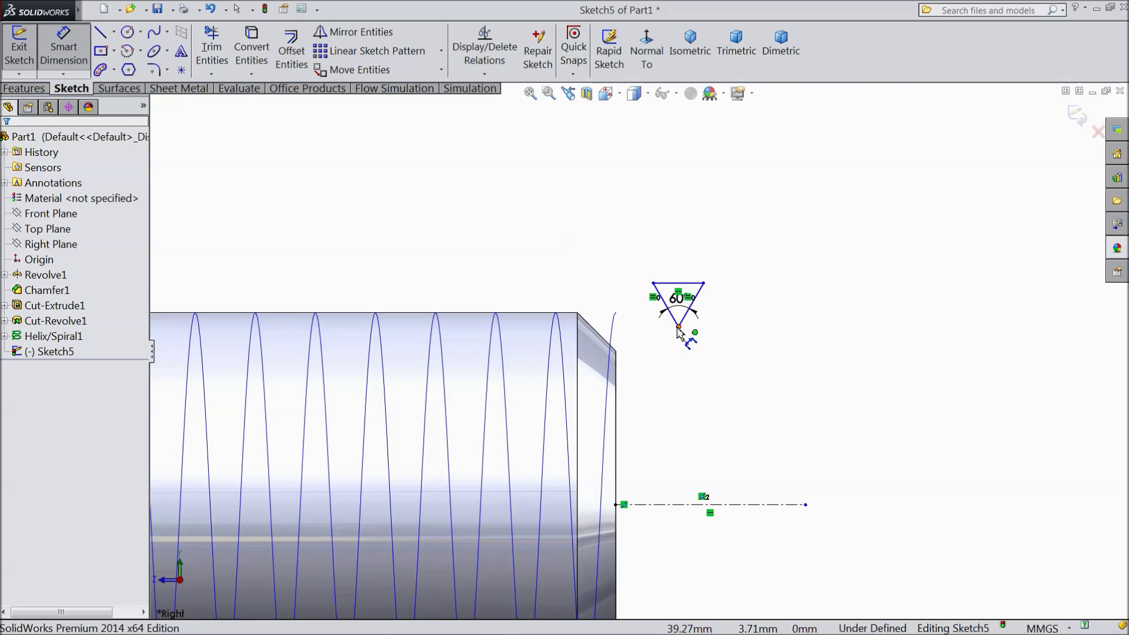
{"action": "left_click", "coordinate": [678, 327]}
{"action": "left_click", "coordinate": [700, 504]}
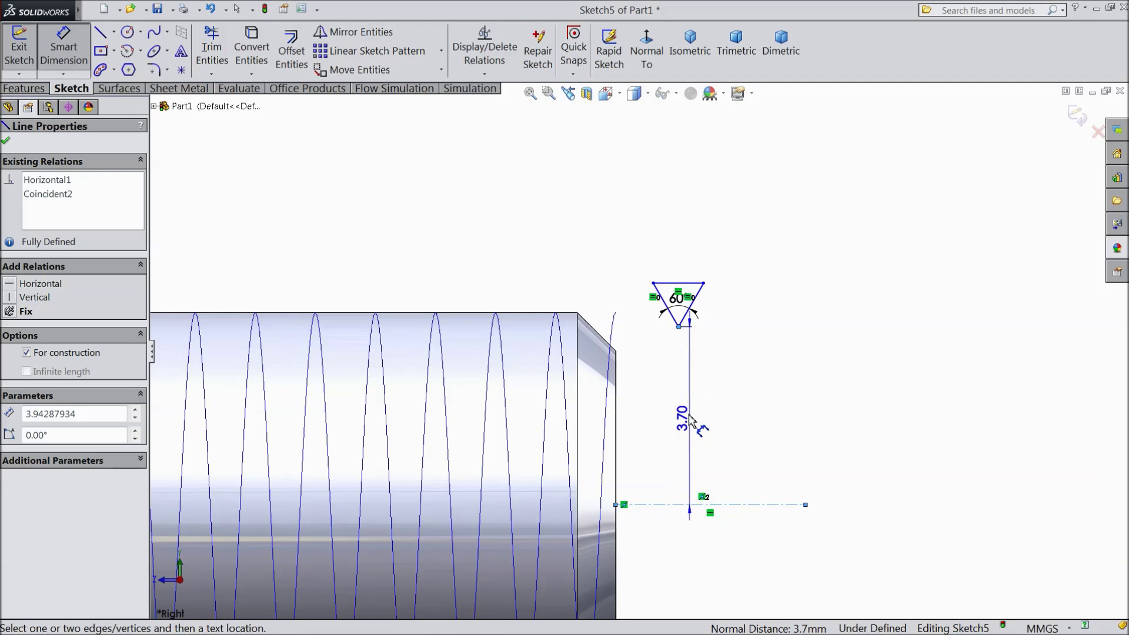
{"action": "left_click", "coordinate": [690, 419]}
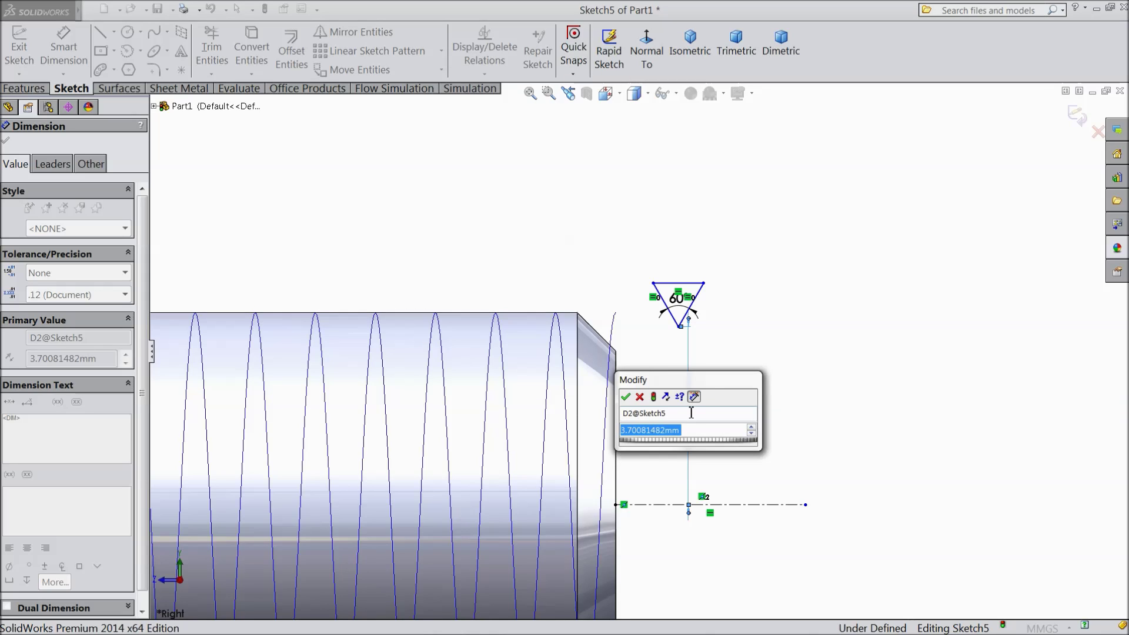
{"action": "type", "text": "6.47/2"}
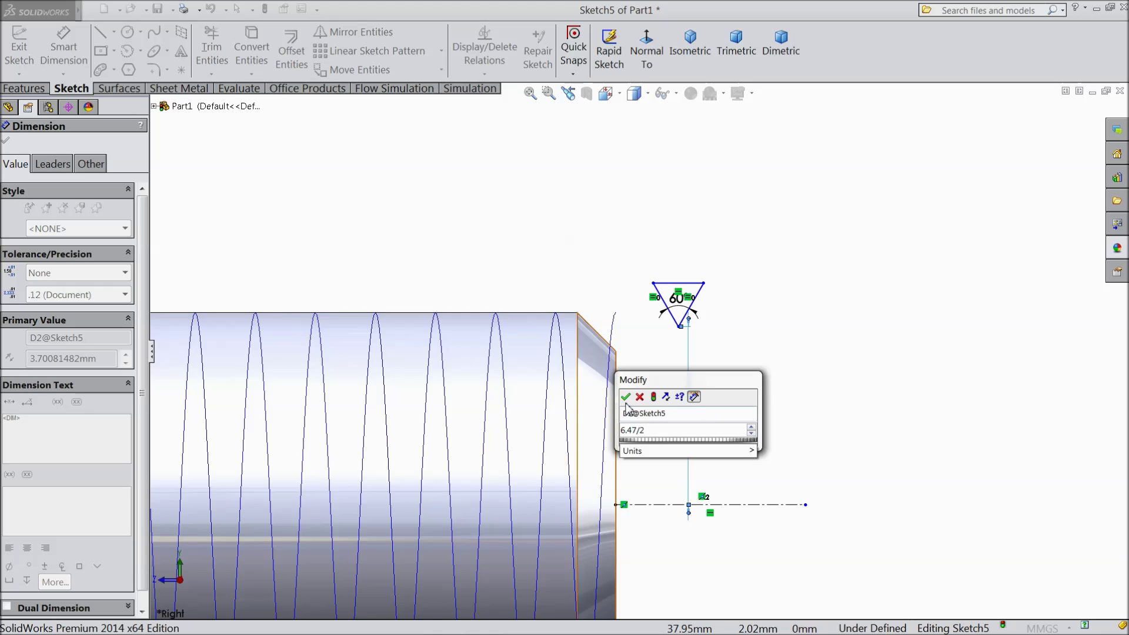
{"action": "key", "text": "Return"}
{"action": "scroll", "coordinate": [688, 445], "scroll_direction": "down", "scroll_amount": 3}
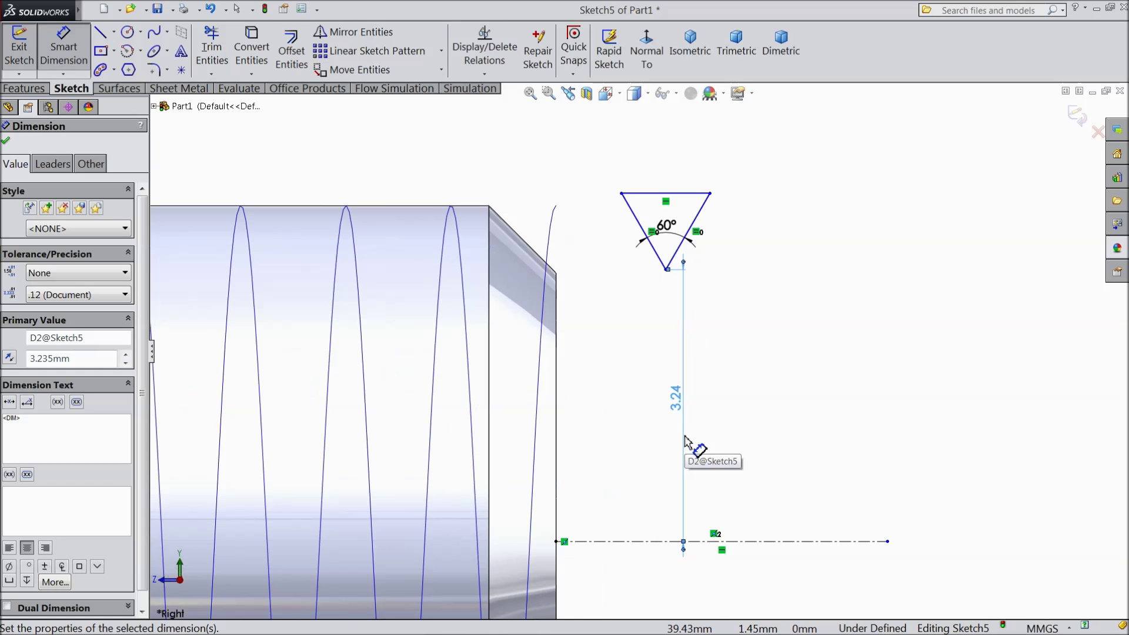
{"action": "left_click", "coordinate": [6, 142]}
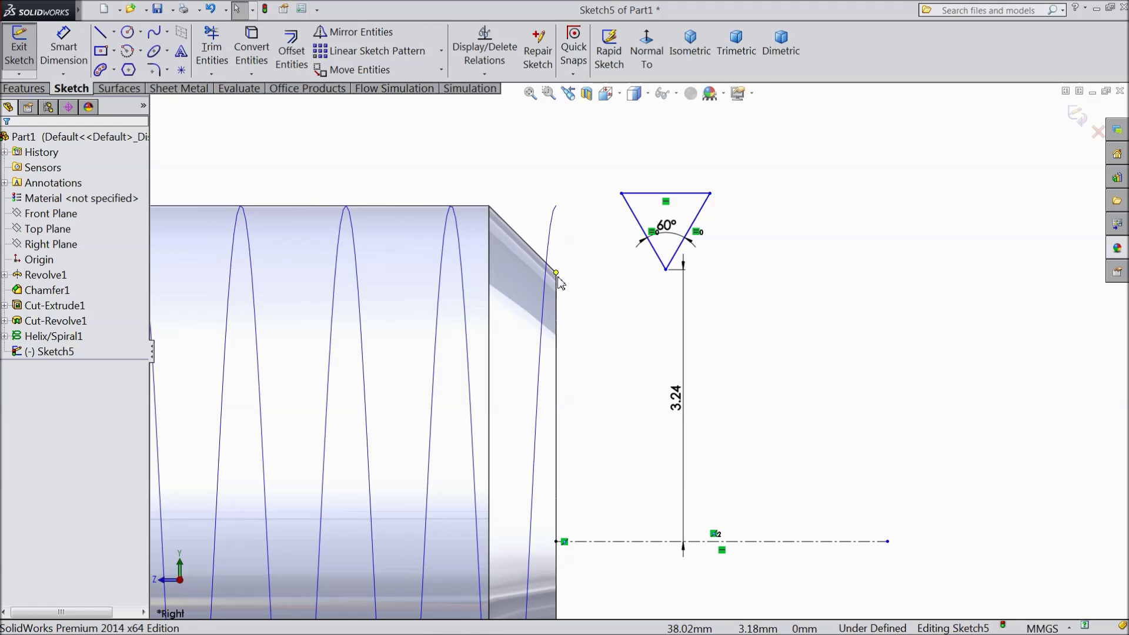
Make the triangle's tip vertex coincident with the shank's end edge
{"action": "left_click", "coordinate": [666, 270]}
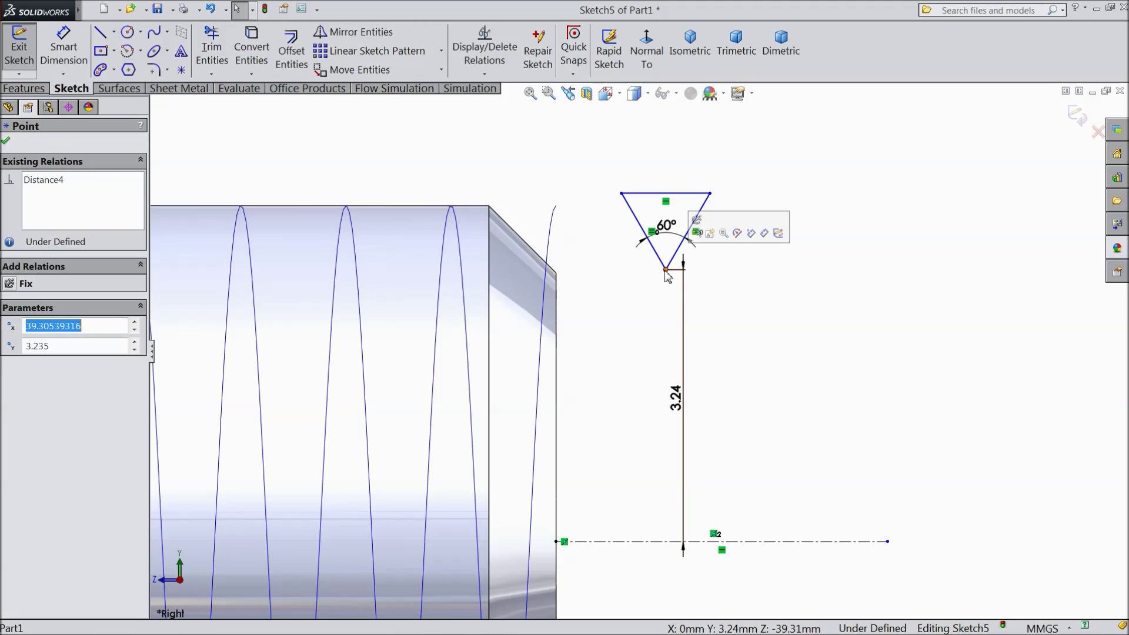
{"action": "left_click", "coordinate": [559, 285], "text": "ctrl"}
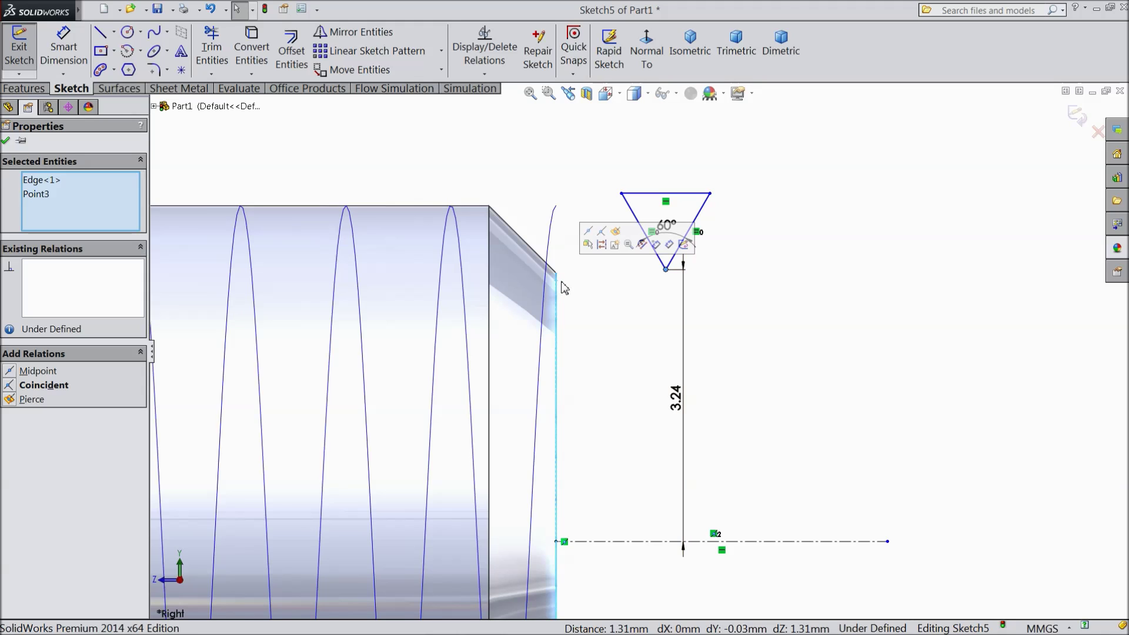
{"action": "left_click", "coordinate": [604, 234]}
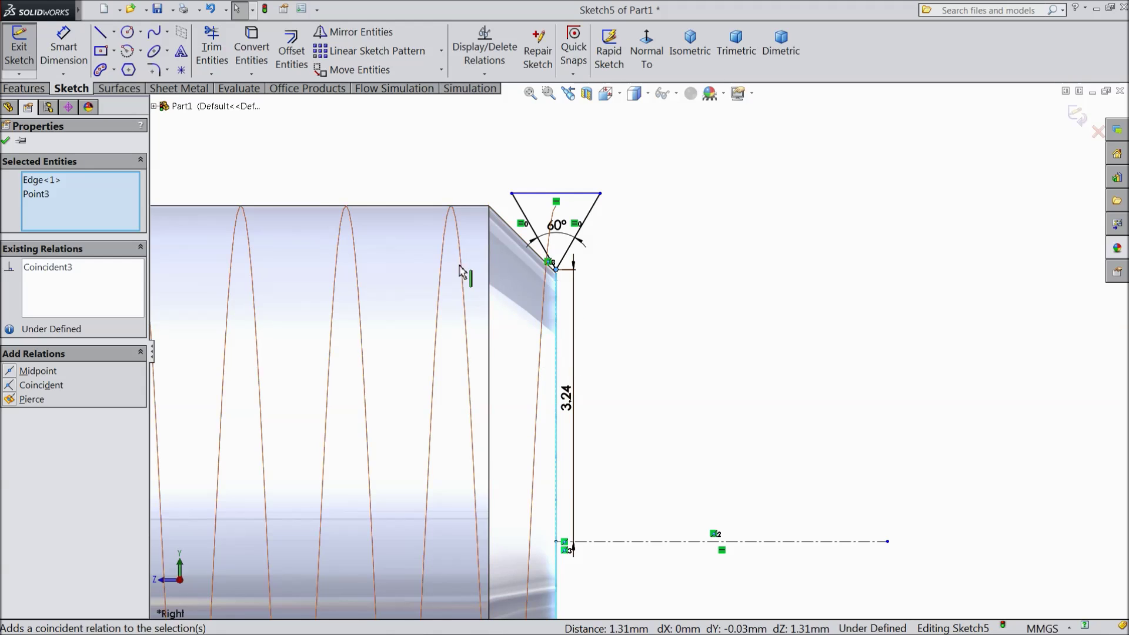
Check the thread profile in a 3D view and exit Sketch5
{"action": "left_click", "coordinate": [7, 141]}
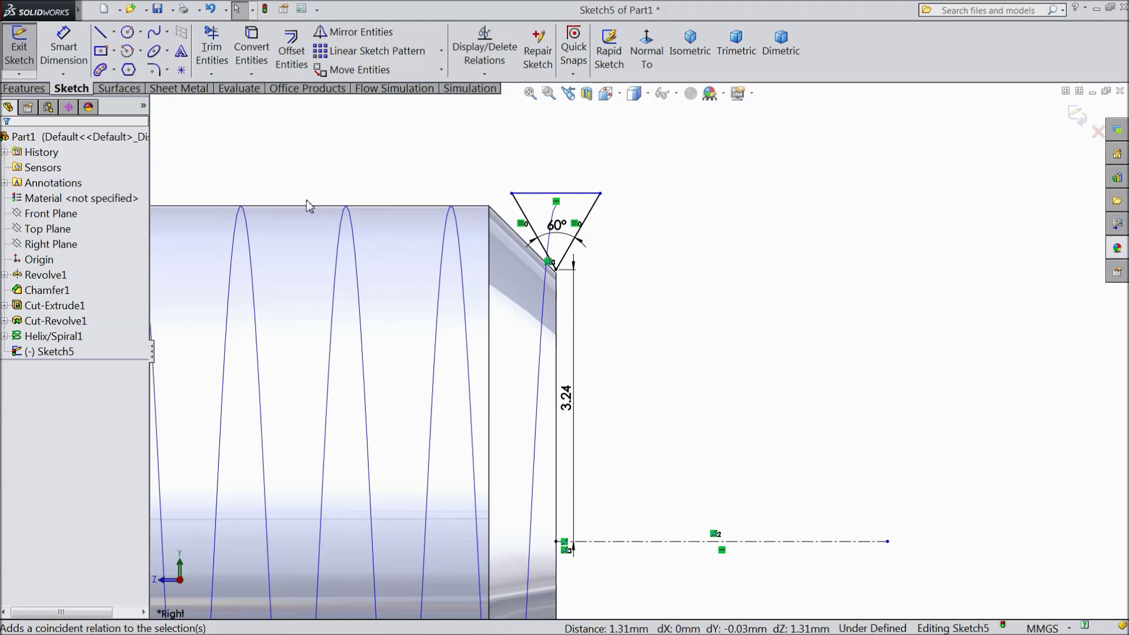
{"action": "scroll", "coordinate": [376, 253], "scroll_direction": "up", "scroll_amount": 3}
{"action": "scroll", "coordinate": [388, 260], "scroll_direction": "up", "scroll_amount": 5}
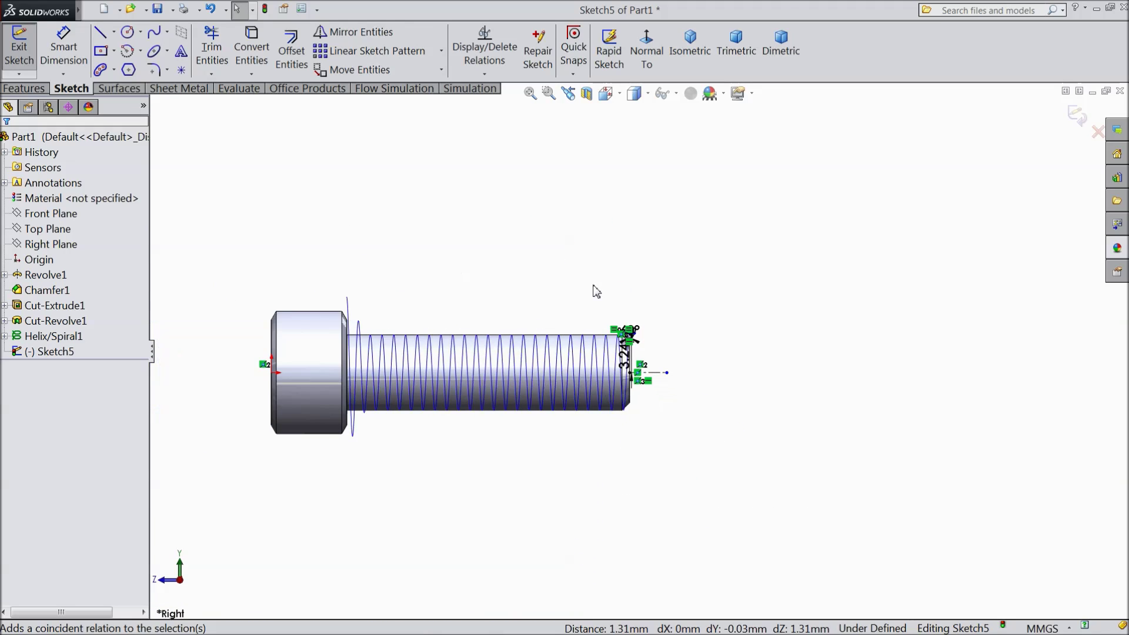
{"action": "middle_click_drag", "start_coordinate": [595, 290], "coordinate": [574, 360]}
{"action": "scroll", "coordinate": [499, 372], "scroll_direction": "down", "scroll_amount": 5}
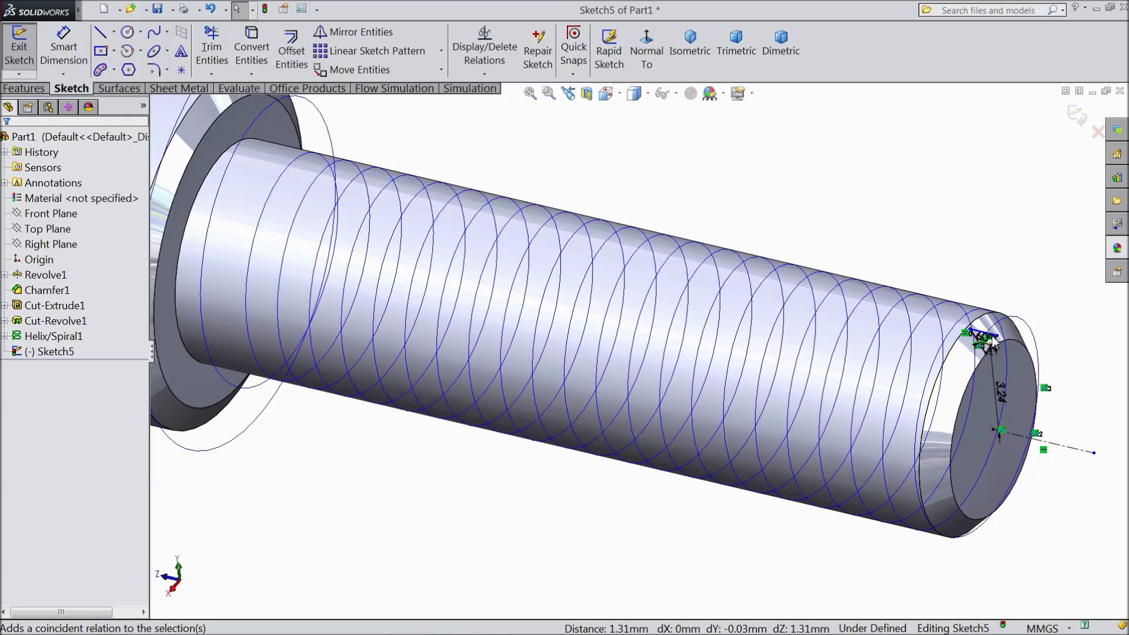
{"action": "left_click", "coordinate": [1075, 121]}
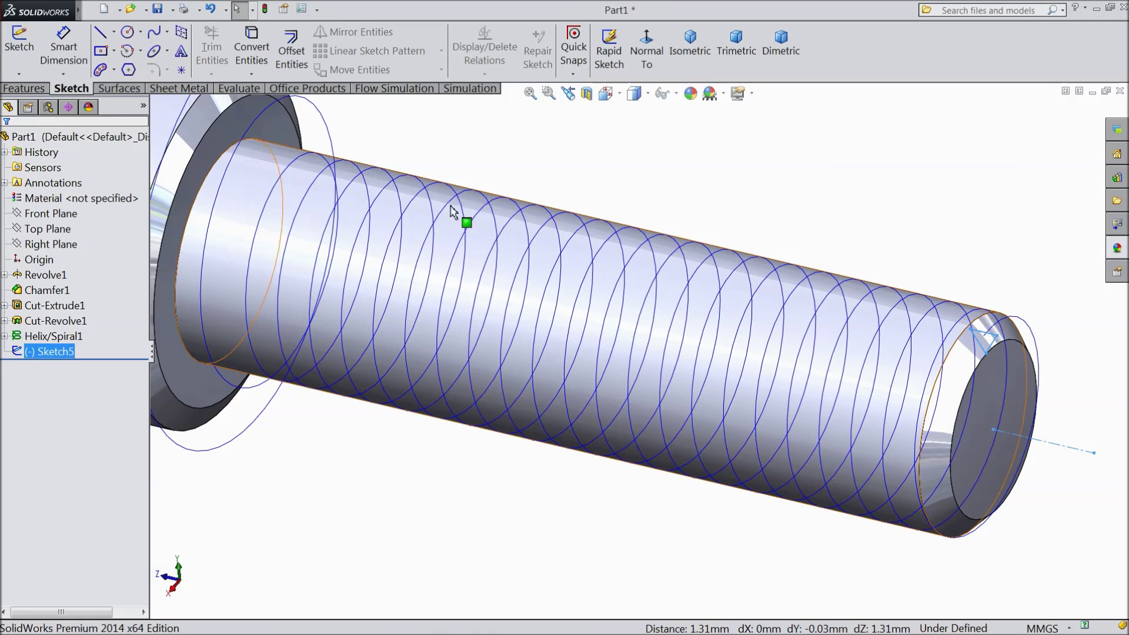
Set up a swept cut with Sketch5 as profile and Helix/Spiral1 as path, checking the thread preview
{"action": "left_click", "coordinate": [27, 88]}
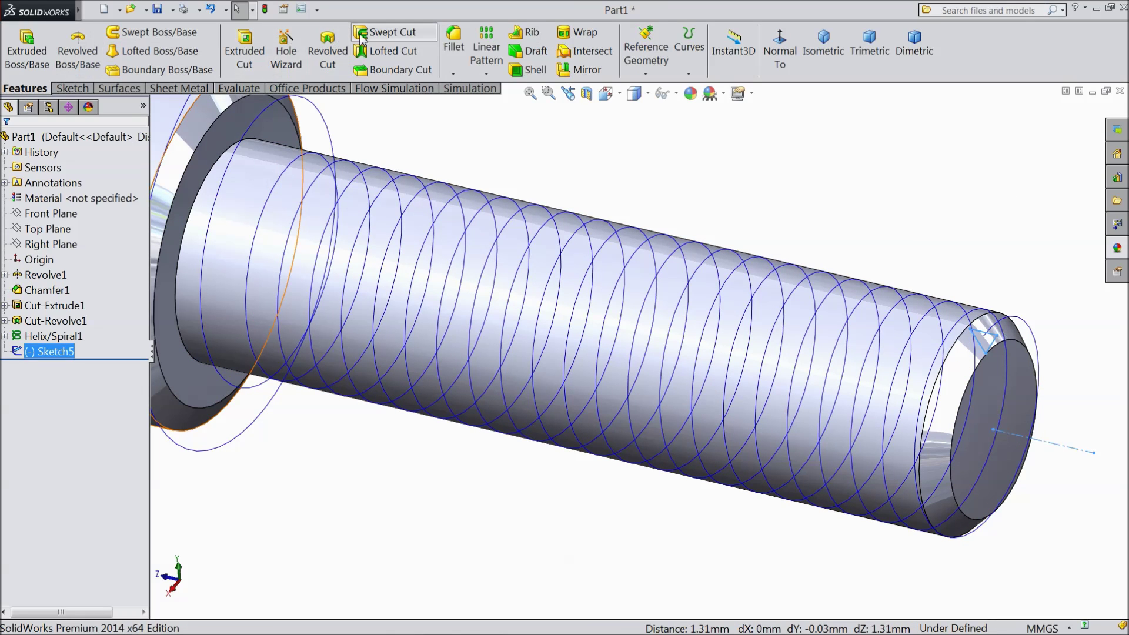
{"action": "left_click", "coordinate": [385, 34]}
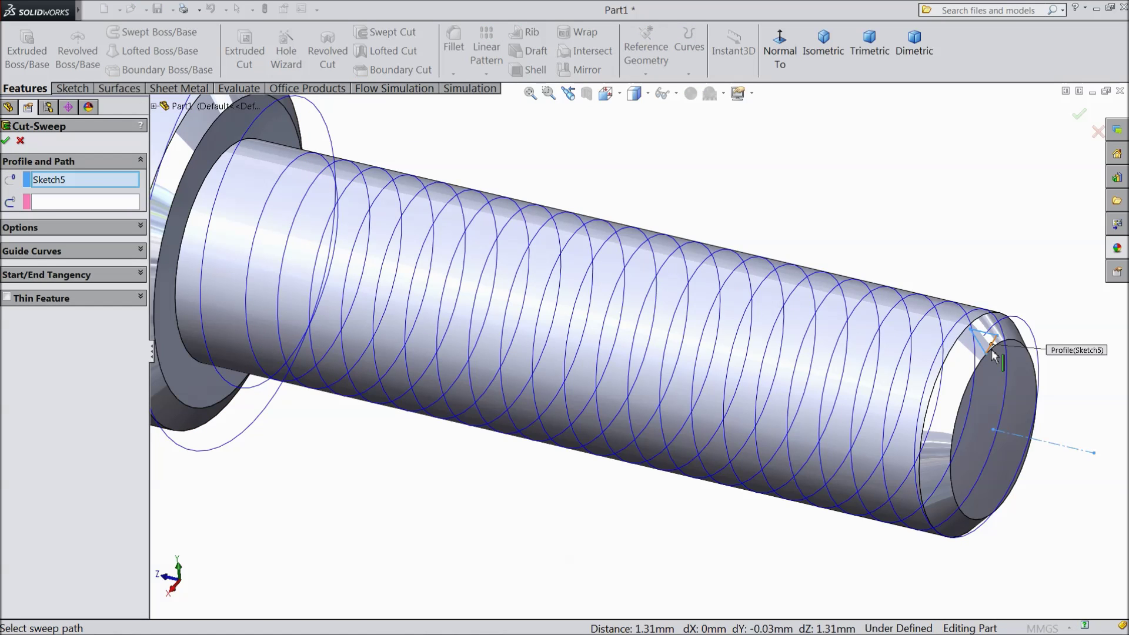
{"action": "left_click", "coordinate": [82, 202]}
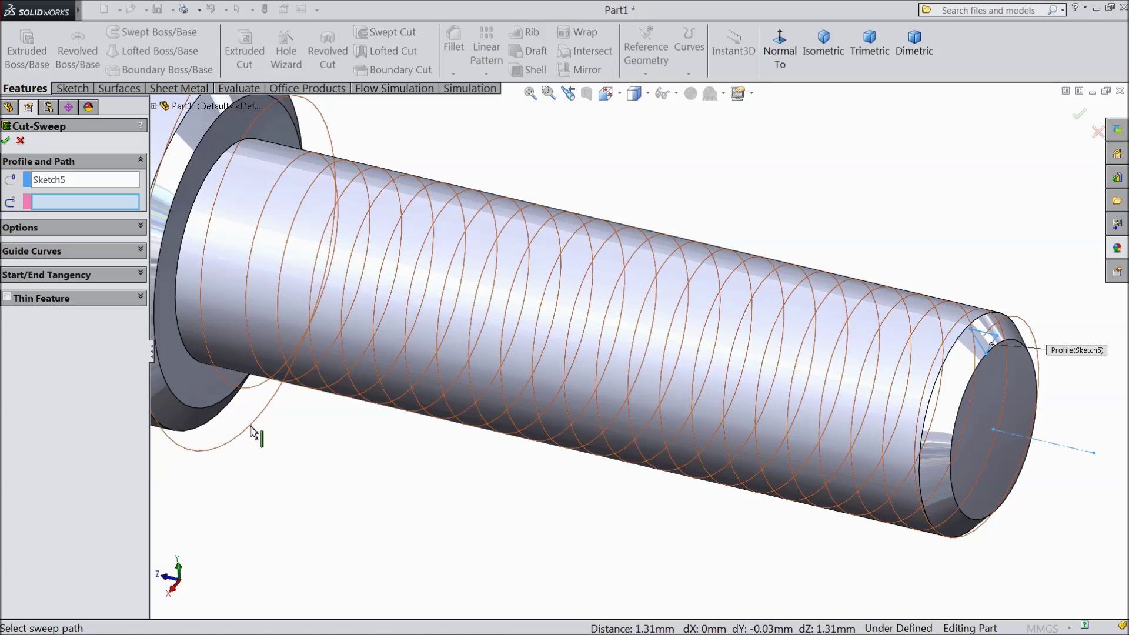
{"action": "left_click", "coordinate": [251, 432]}
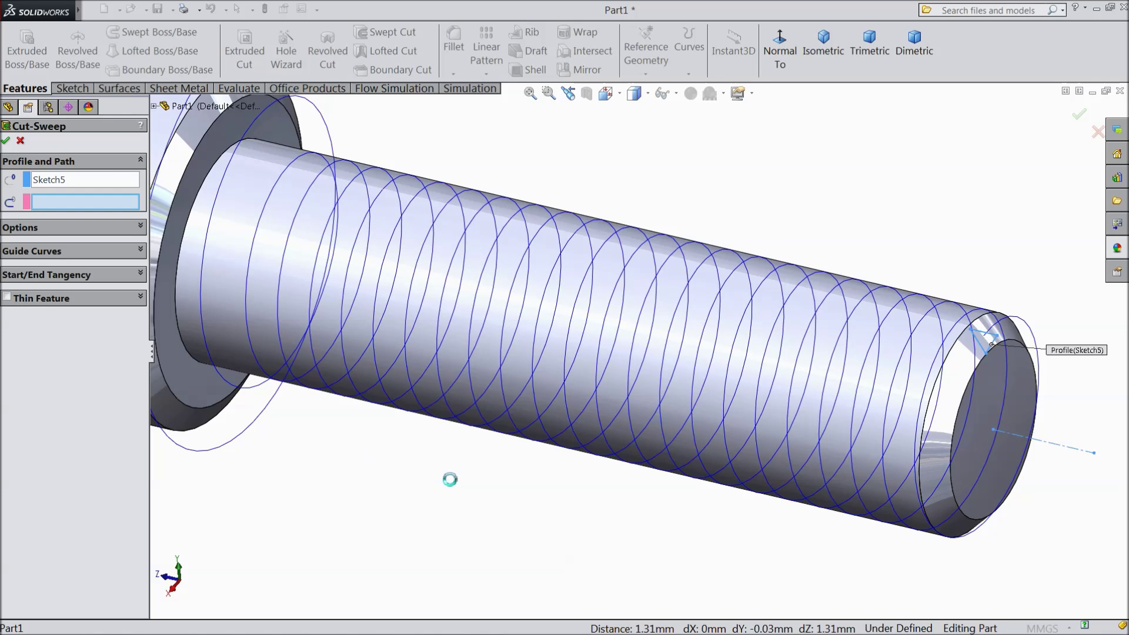
{"action": "scroll", "coordinate": [449, 481], "scroll_direction": "up", "scroll_amount": 3}
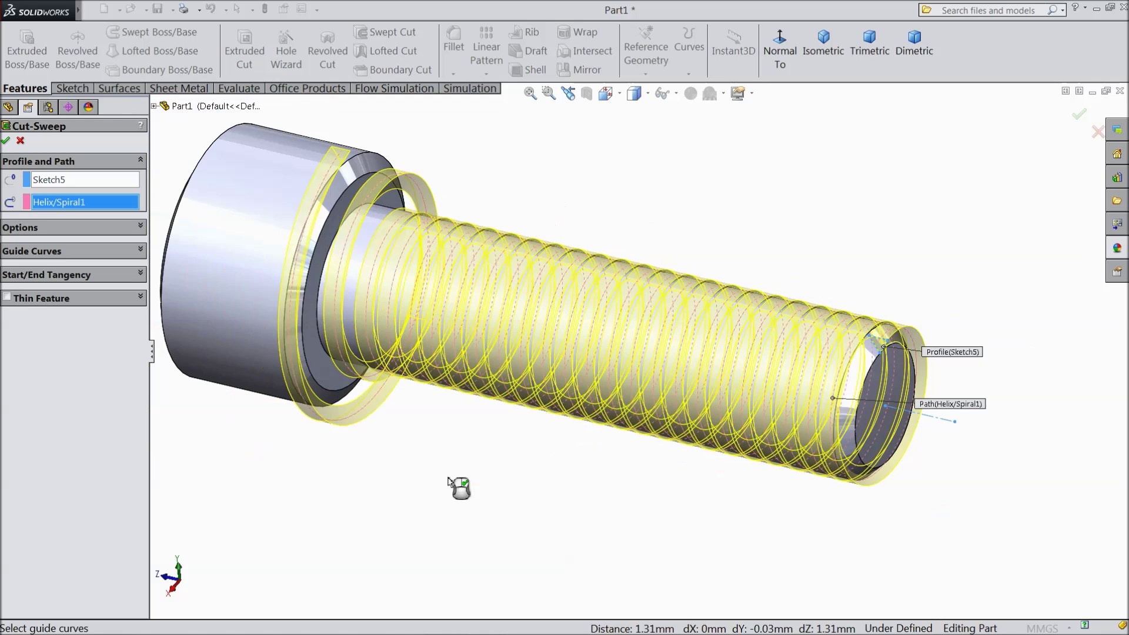
{"action": "middle_click_drag", "start_coordinate": [453, 486], "coordinate": [625, 308]}
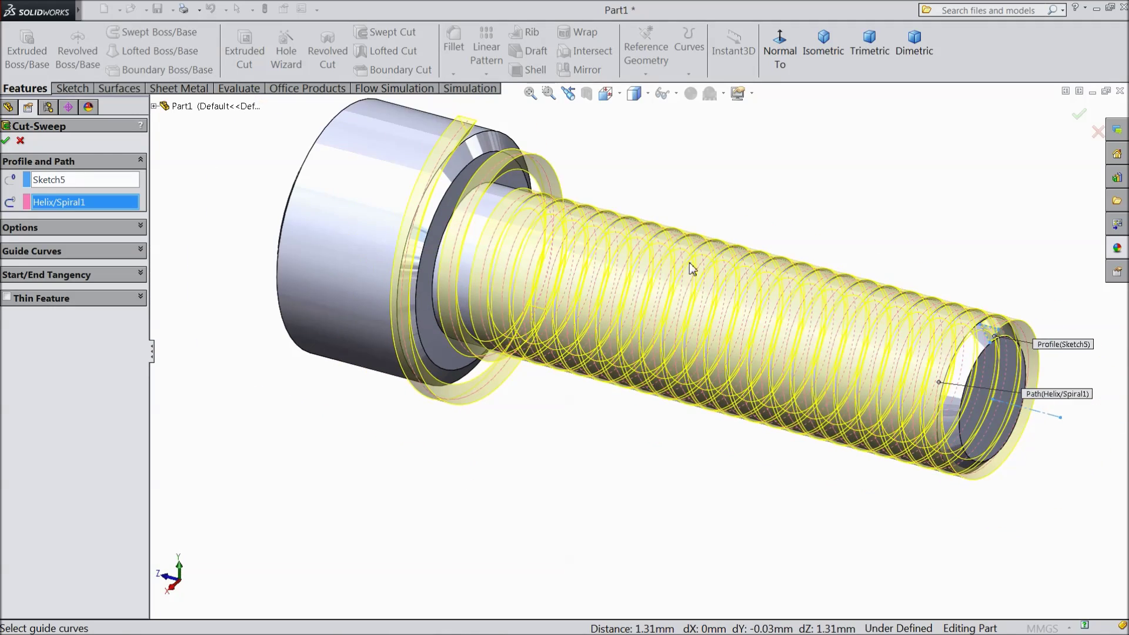
{"action": "scroll", "coordinate": [689, 262], "scroll_direction": "down", "scroll_amount": 1}
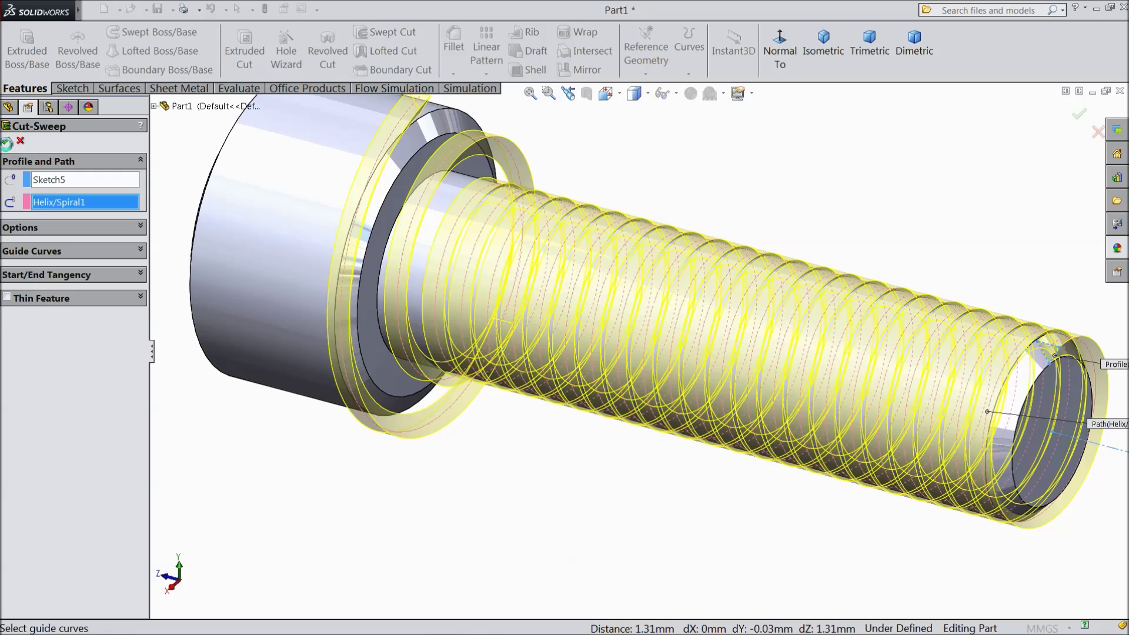
Confirm the swept cut into Cut-Sweep1 and orbit the threaded screw to face the socket head
{"action": "key", "text": "Return"}
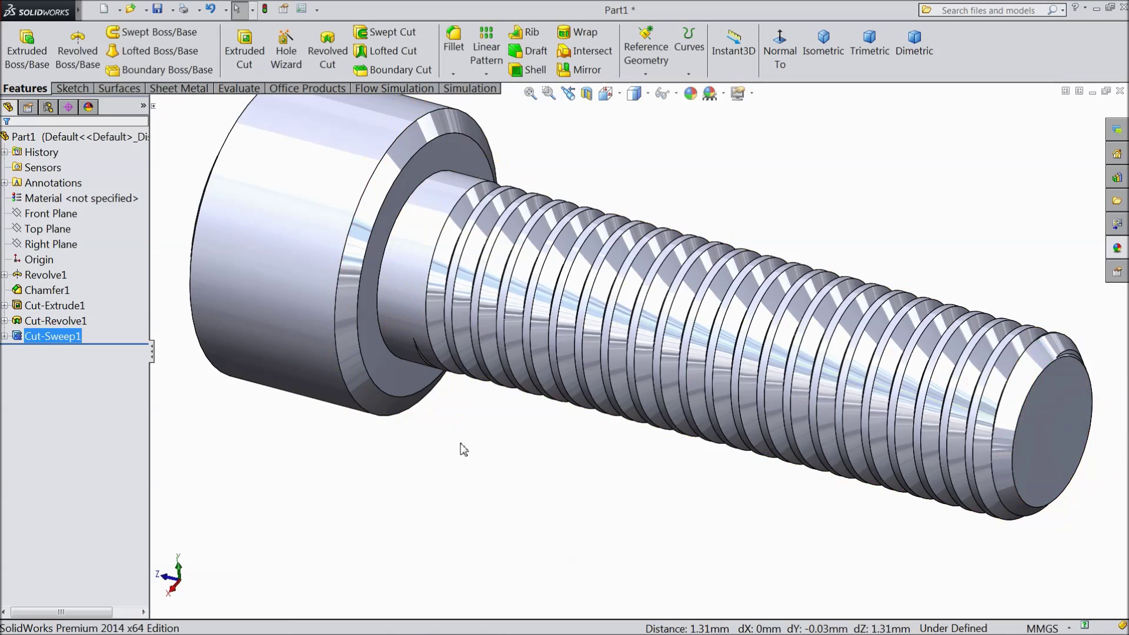
{"action": "middle_click_drag", "start_coordinate": [469, 484], "coordinate": [370, 408]}
{"action": "scroll", "coordinate": [498, 484], "scroll_direction": "up", "scroll_amount": 3}
{"action": "middle_click_drag", "start_coordinate": [499, 484], "coordinate": [700, 324]}
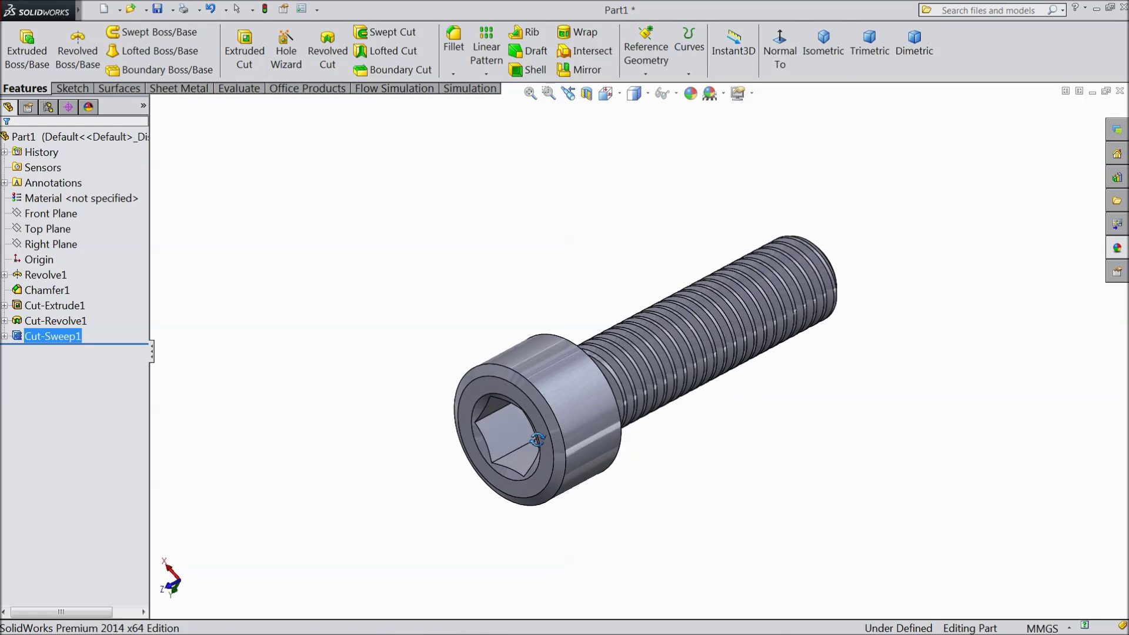
Switch to an isometric view with perspective turned on, then select Part1 in the tree
{"action": "left_click", "coordinate": [814, 54]}
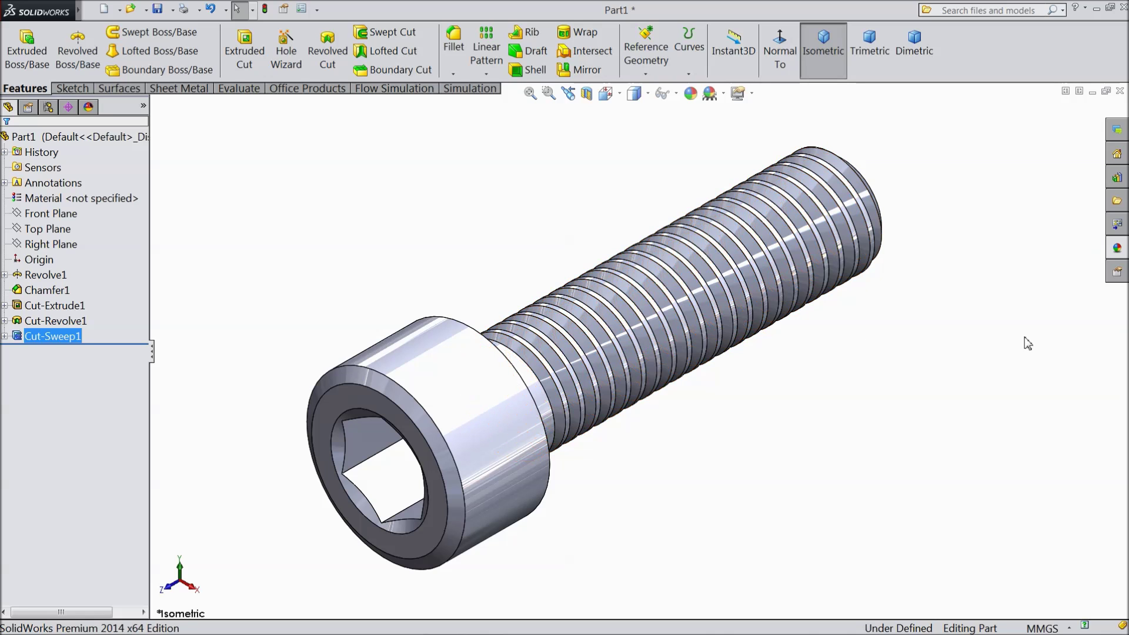
{"action": "double_click", "coordinate": [867, 171]}
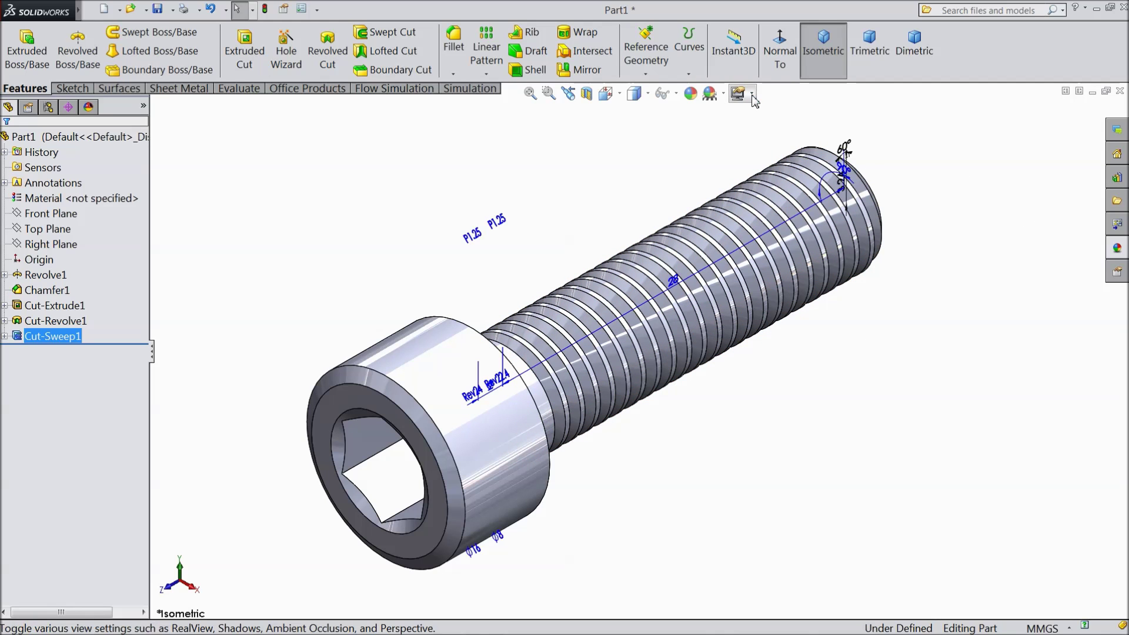
{"action": "left_click", "coordinate": [753, 95]}
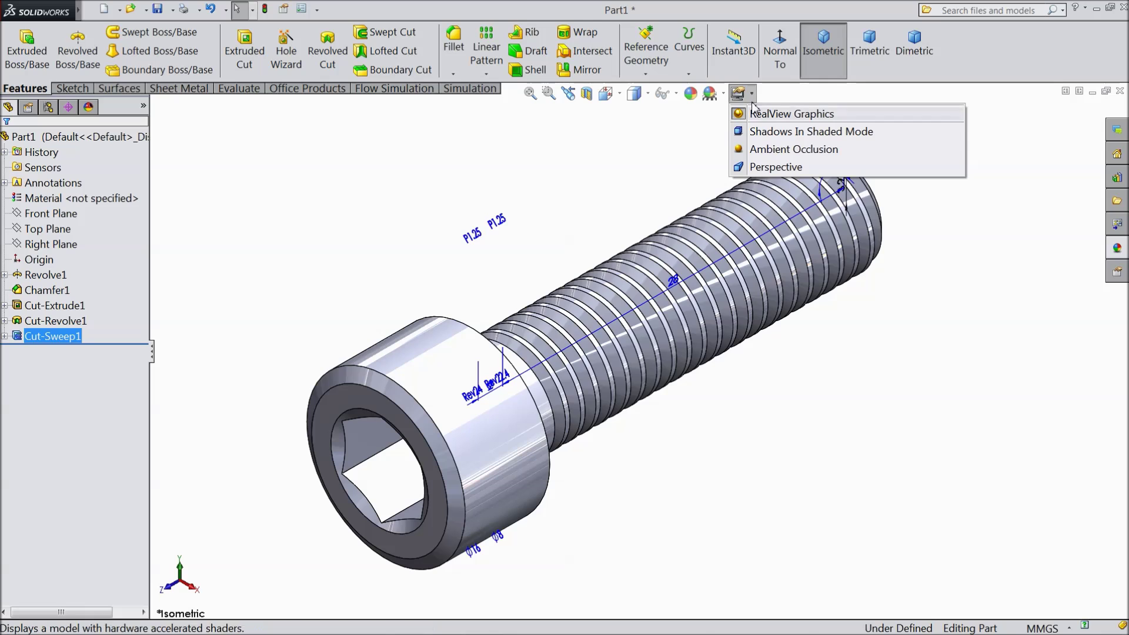
{"action": "left_click", "coordinate": [758, 167]}
{"action": "left_click", "coordinate": [805, 410]}
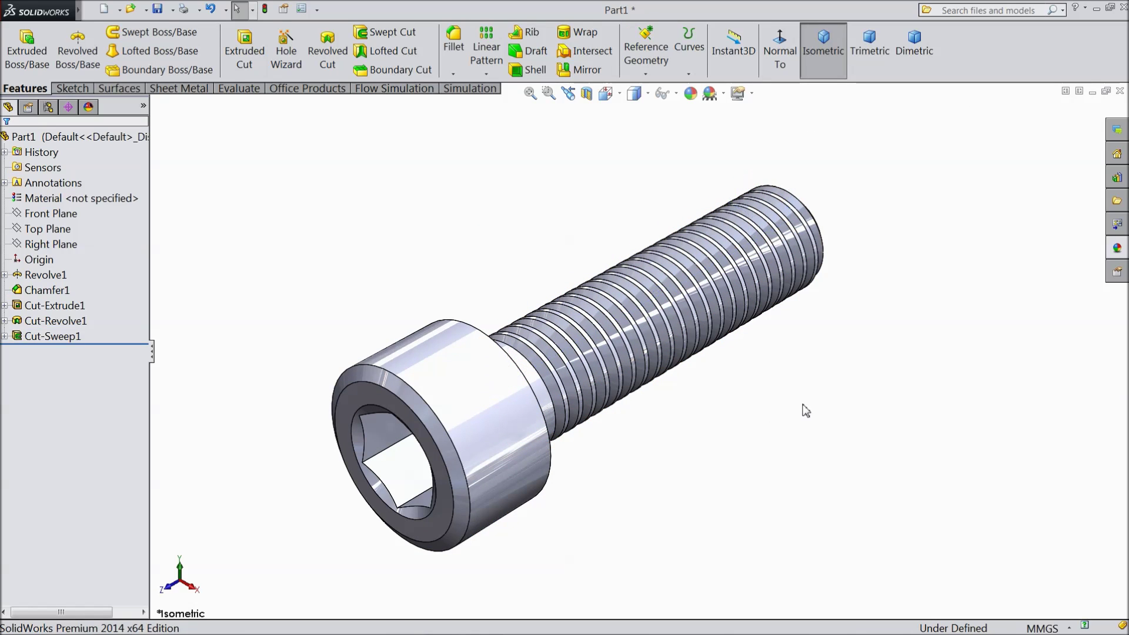
{"action": "scroll", "coordinate": [643, 396], "scroll_direction": "down", "scroll_amount": 2}
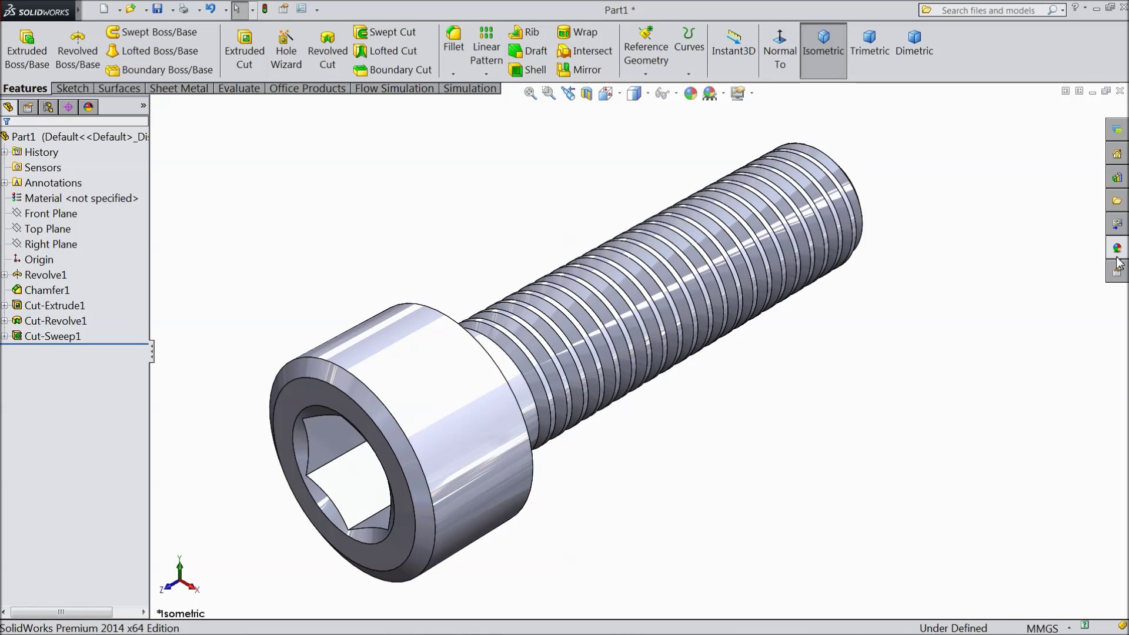
{"action": "left_click", "coordinate": [121, 136]}
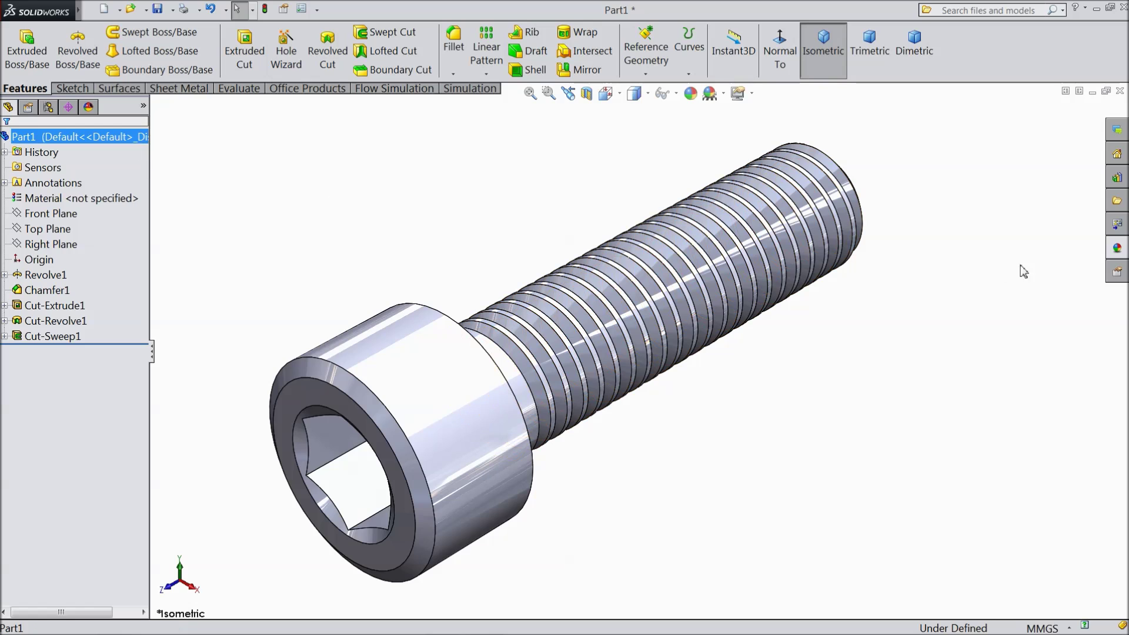
Apply the matte iron appearance from Appearances > Metal > Iron to the whole screw
{"action": "left_click", "coordinate": [1117, 249]}
{"action": "left_click", "coordinate": [964, 136]}
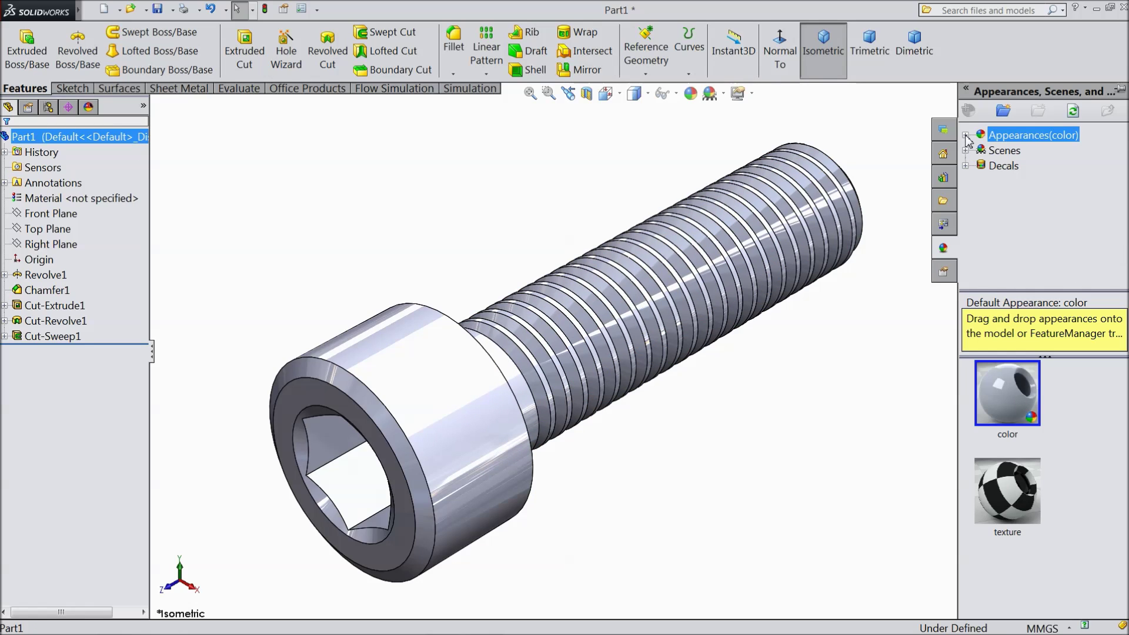
{"action": "left_click", "coordinate": [981, 167]}
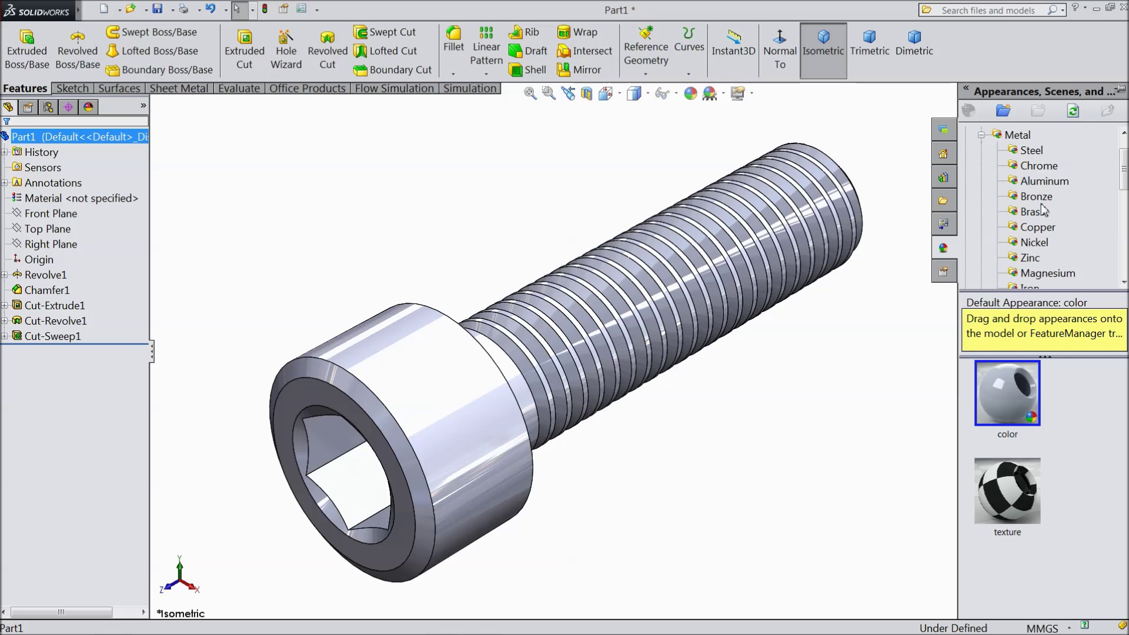
{"action": "scroll", "coordinate": [1052, 262], "scroll_direction": "down", "scroll_amount": 1}
{"action": "left_click", "coordinate": [1029, 242]}
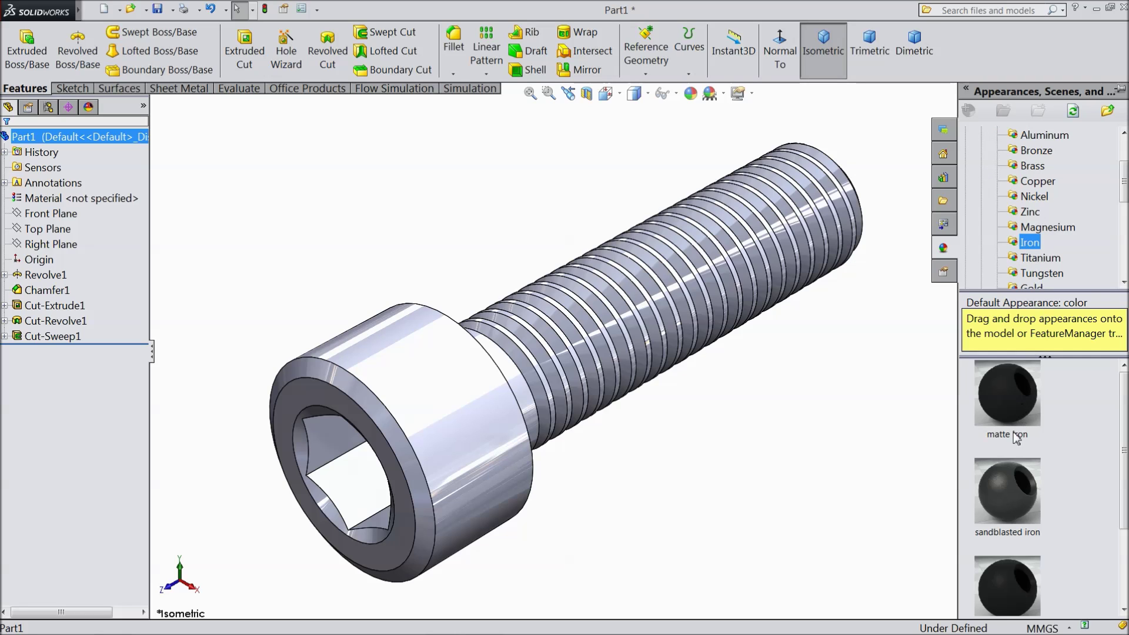
{"action": "double_click", "coordinate": [1006, 415]}
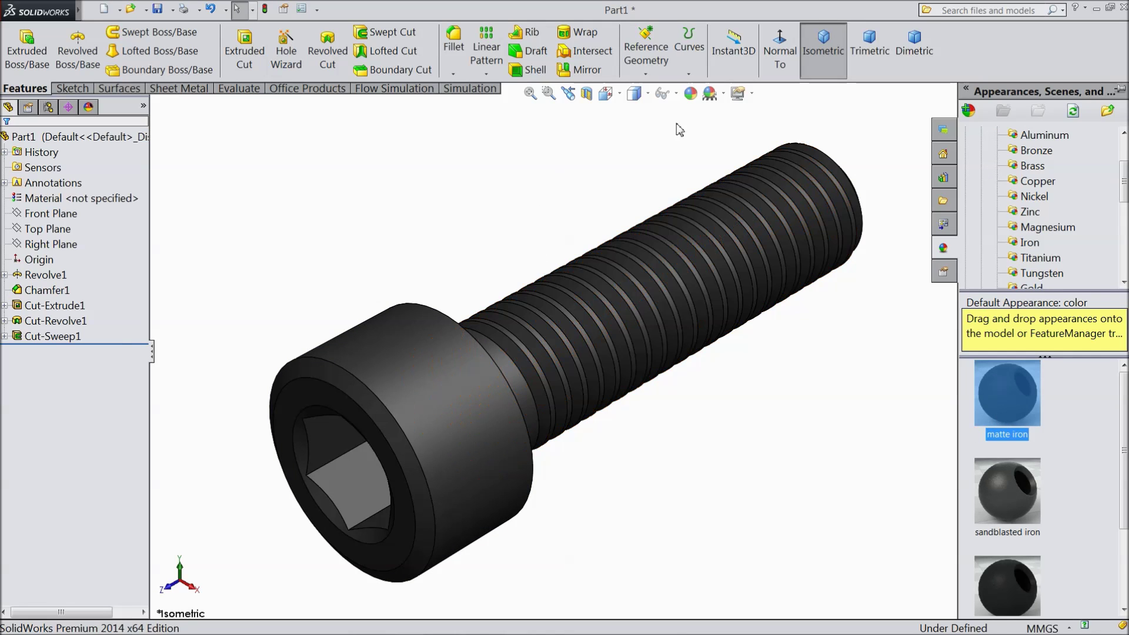
Recolour the matte iron appearance to mid grey (RGB 128, 128, 128) and orbit toward the hex socket
{"action": "left_click", "coordinate": [690, 92]}
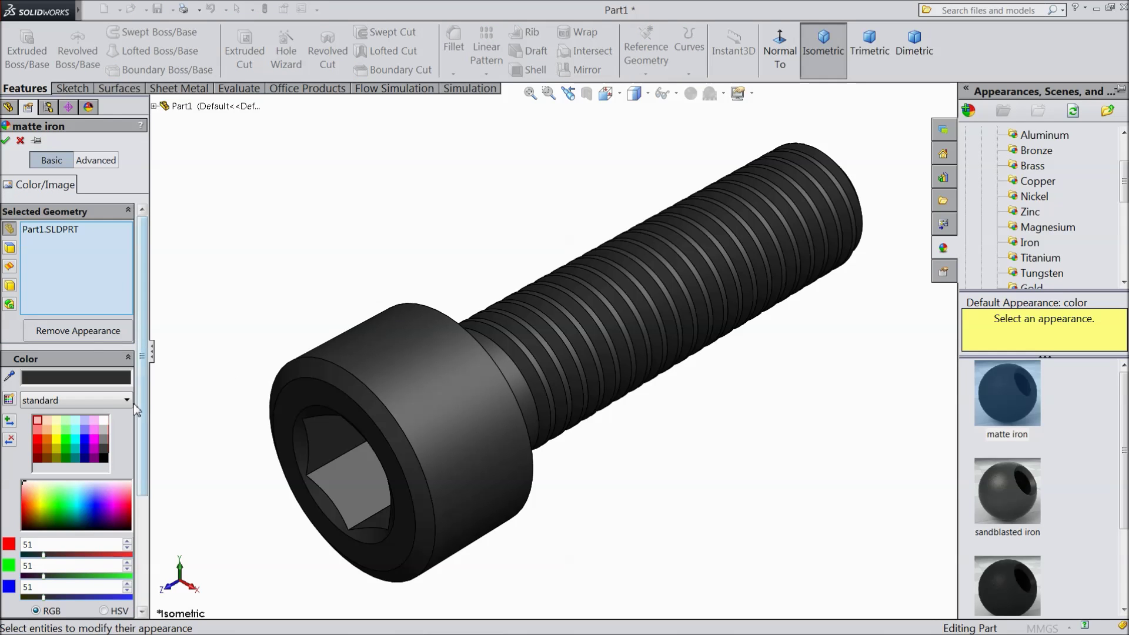
{"action": "left_click", "coordinate": [104, 440]}
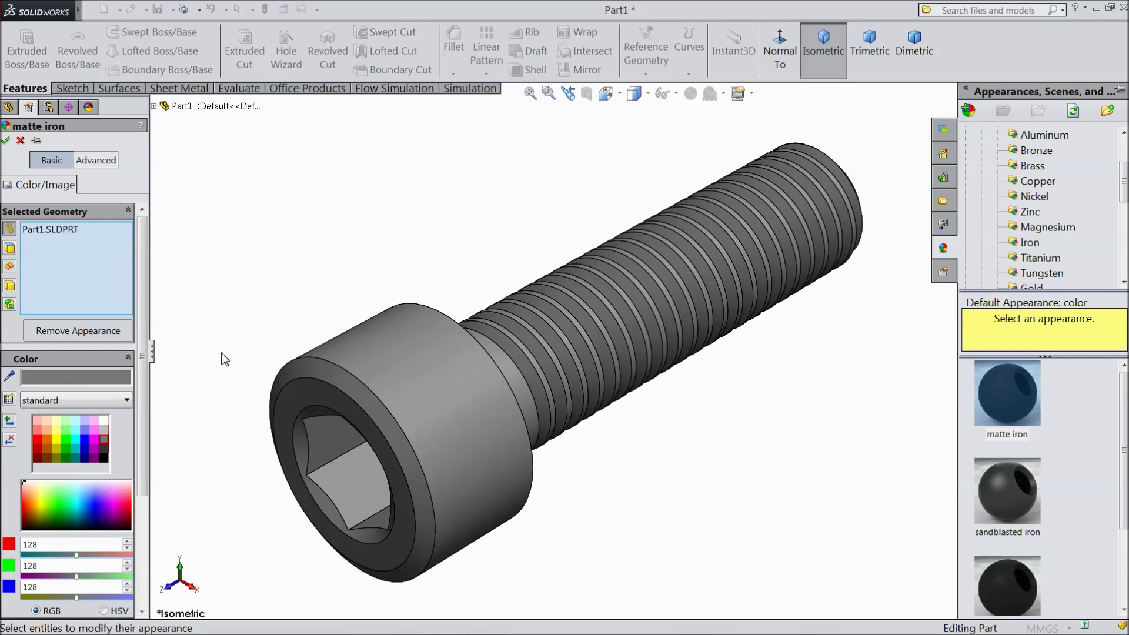
{"action": "left_click", "coordinate": [6, 141]}
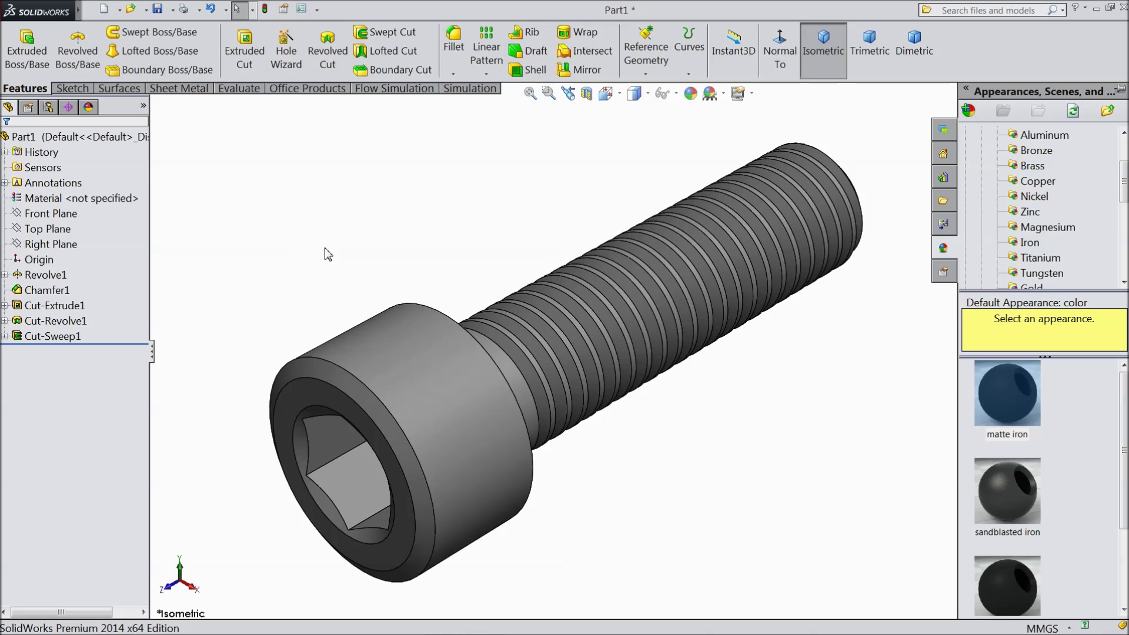
{"action": "middle_click_drag", "start_coordinate": [375, 246], "coordinate": [549, 151]}
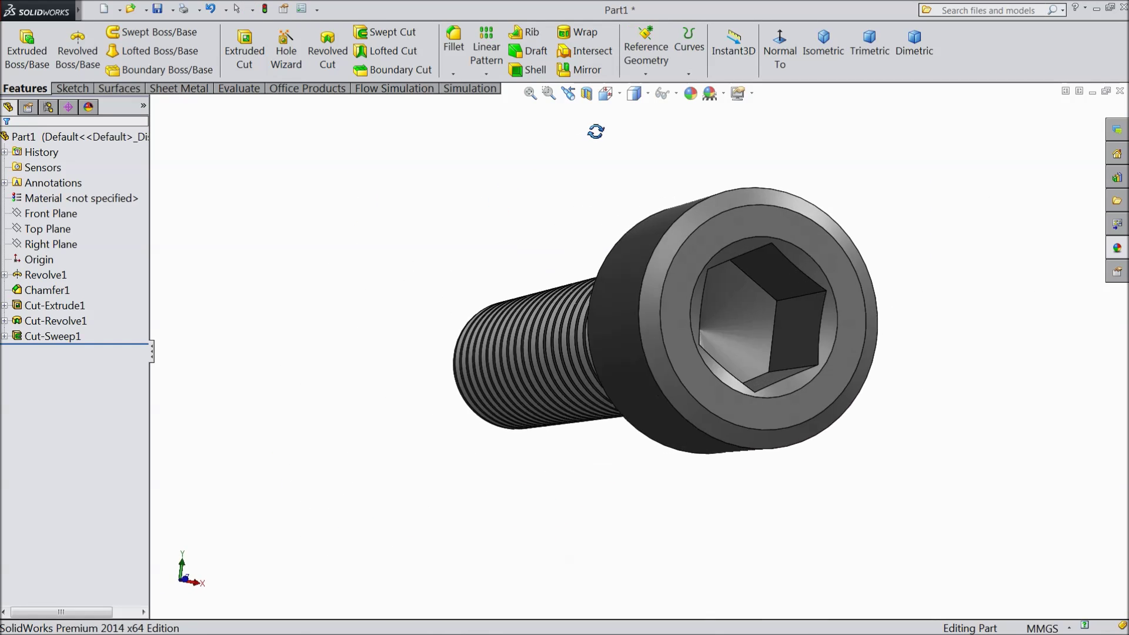
{"action": "middle_click_drag", "start_coordinate": [611, 168], "coordinate": [331, 211]}
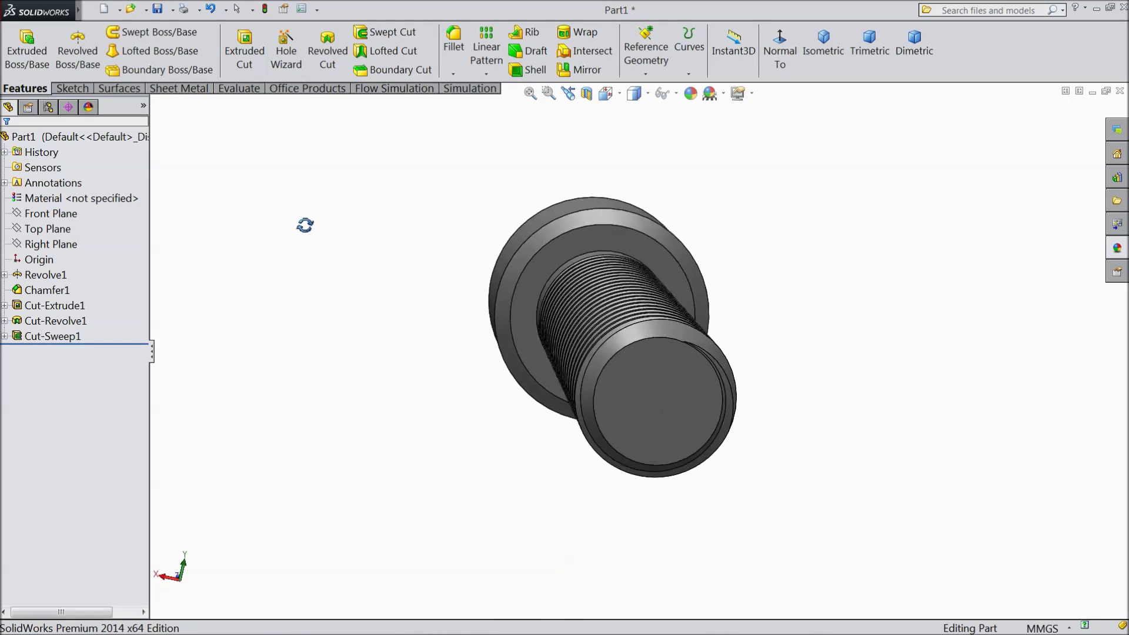